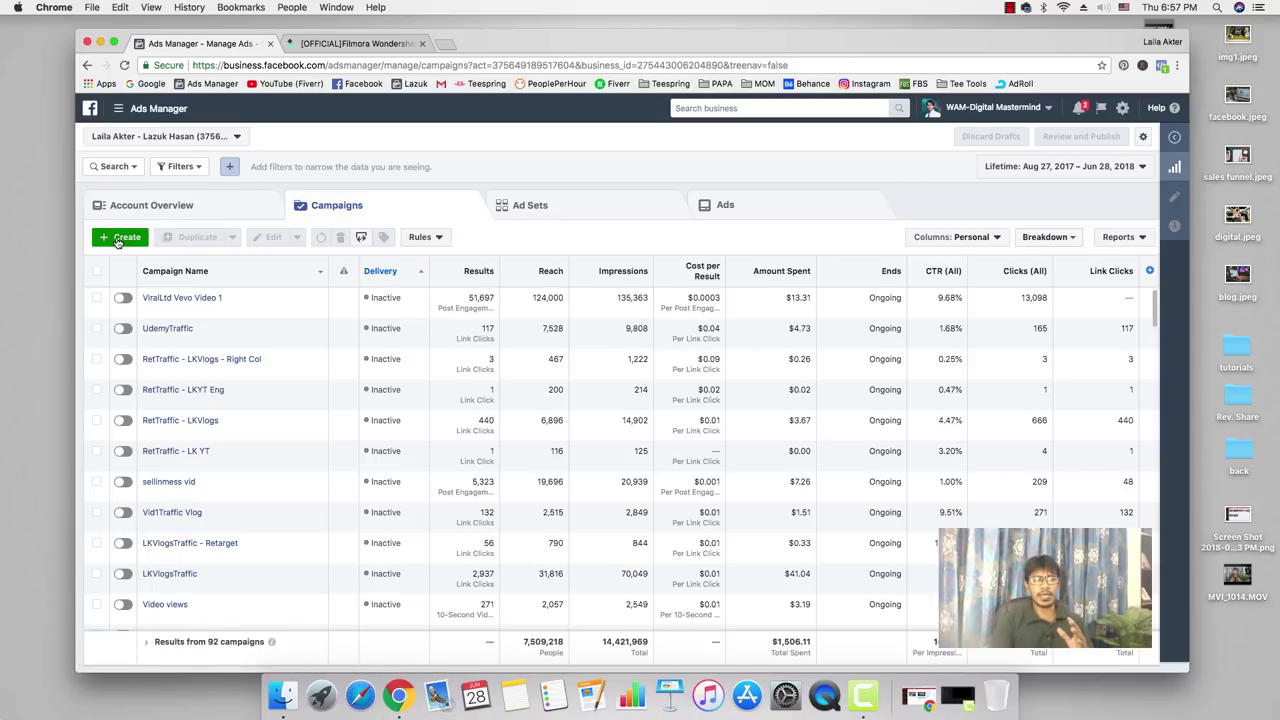
Start a new ad campaign from scratch, dismissing the previous draft, and choose Engagement as the marketing objective.
left_click(118, 240)
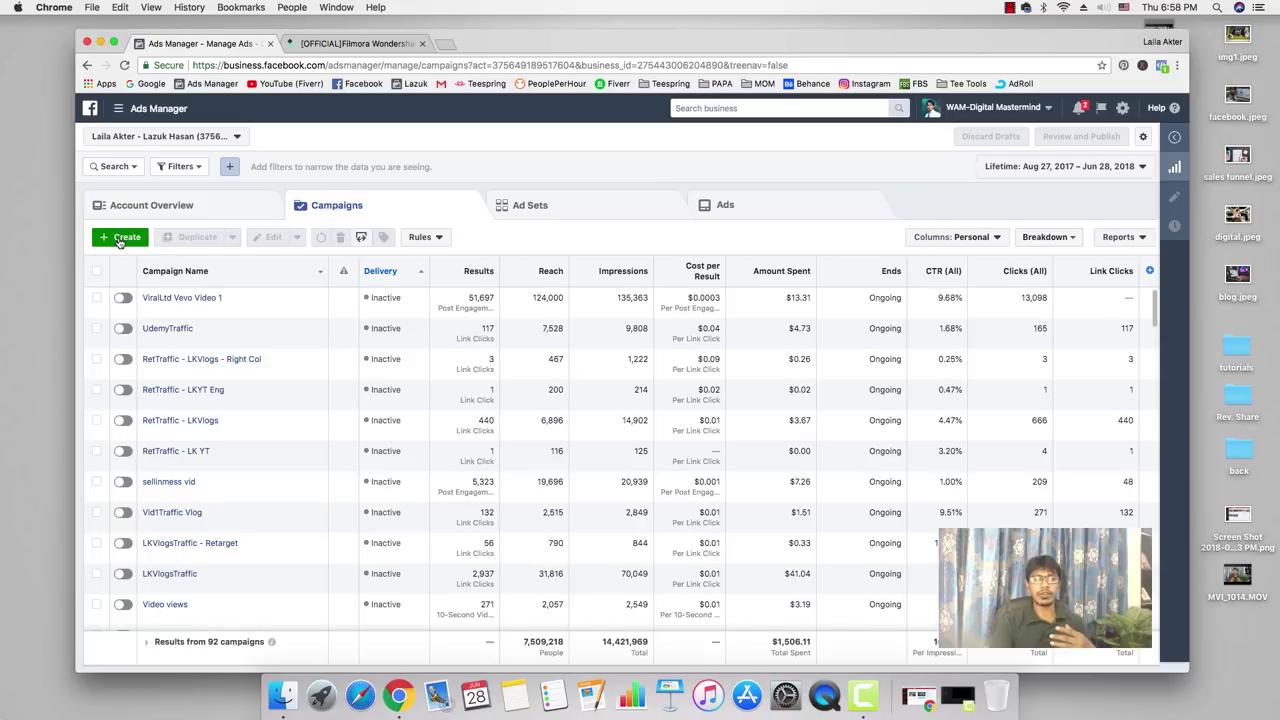
left_click(118, 240)
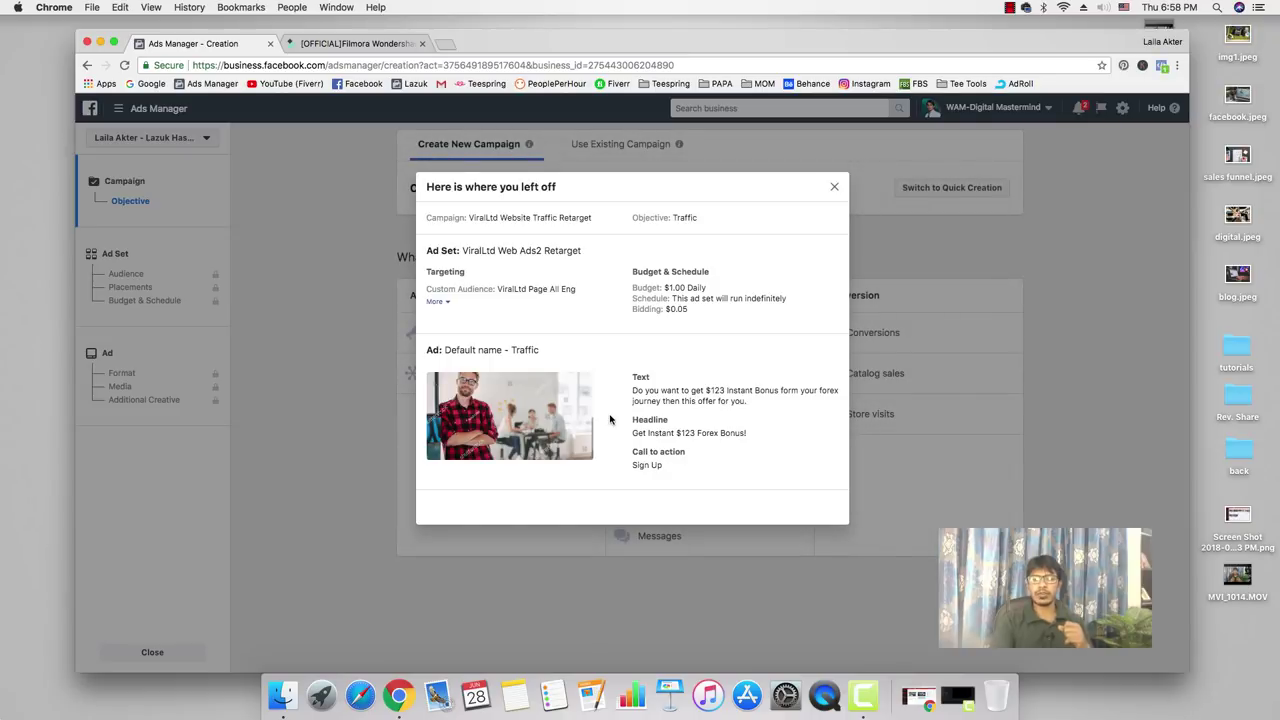
left_click(751, 507)
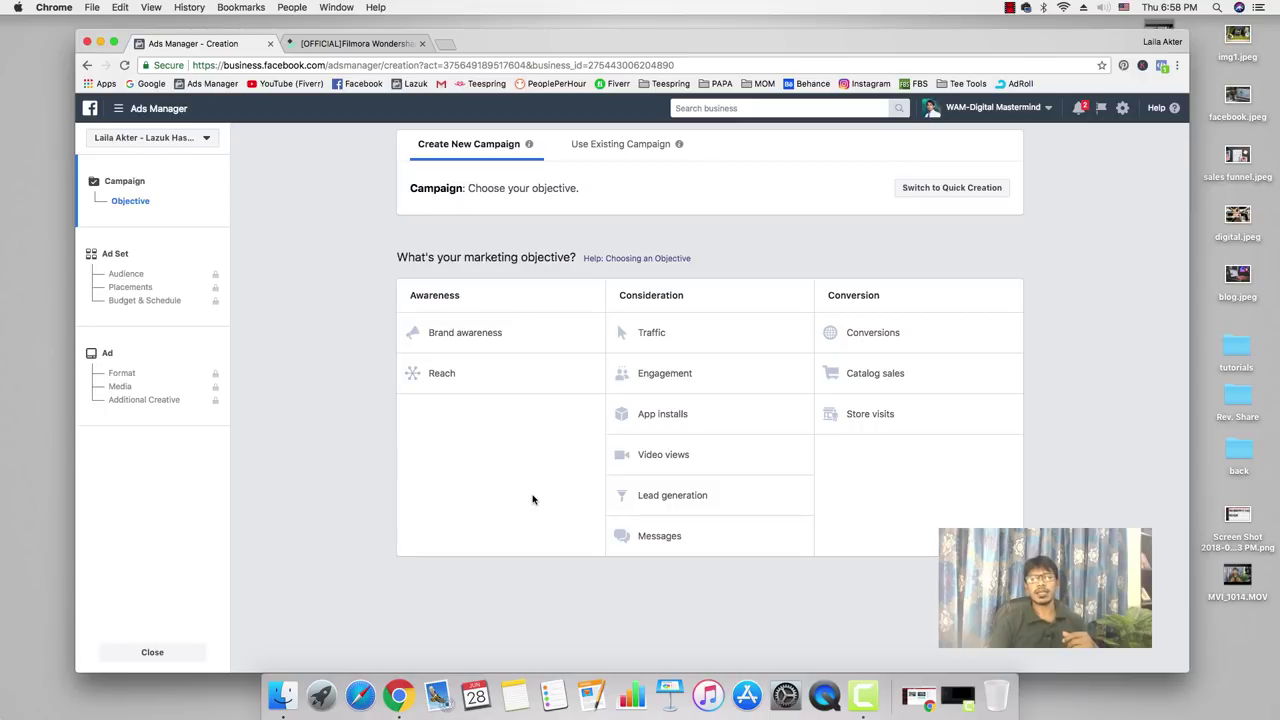
left_click(654, 379)
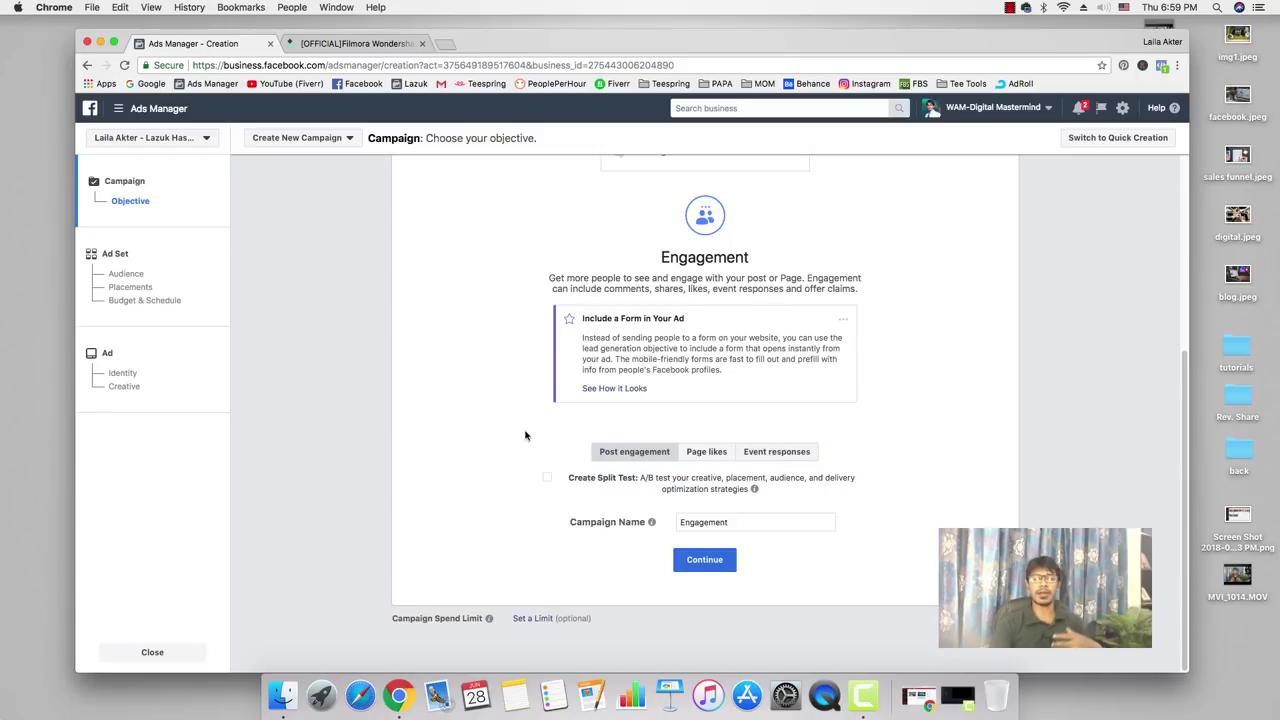
Name the campaign Demo Engagement and continue to the ad set settings.
left_click(679, 523)
type("D")
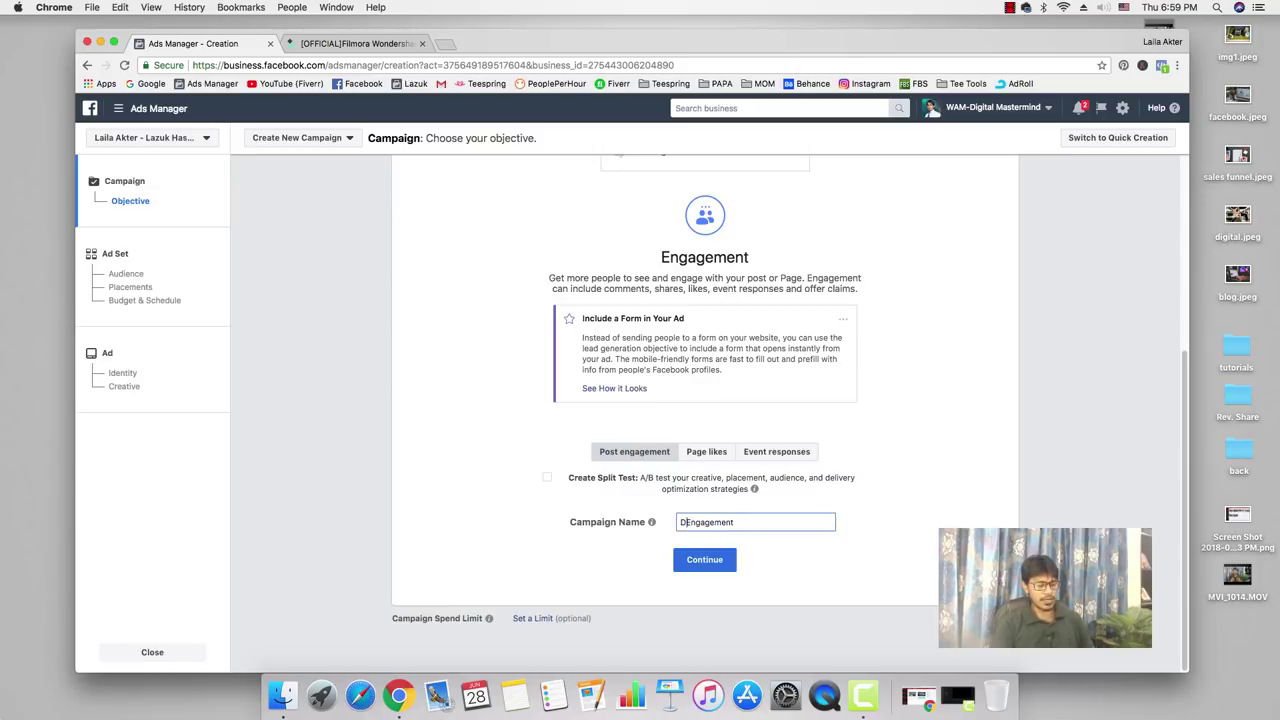
type("emo")
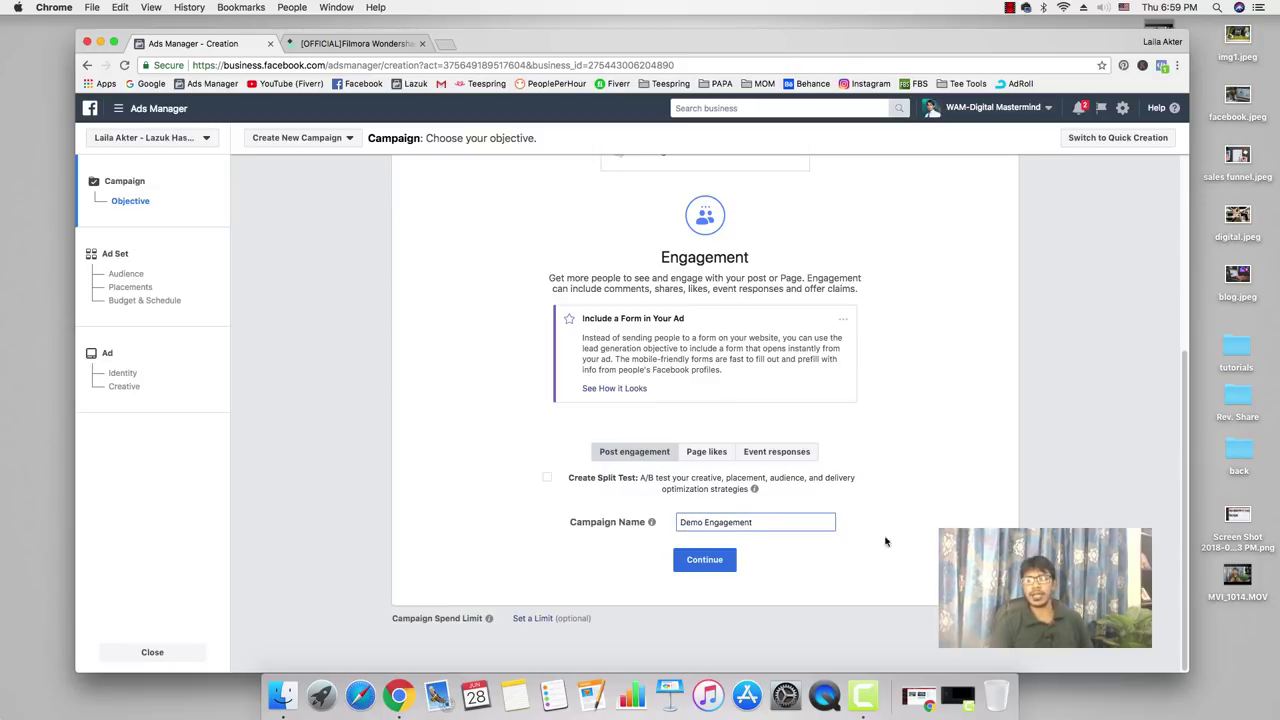
left_click(706, 564)
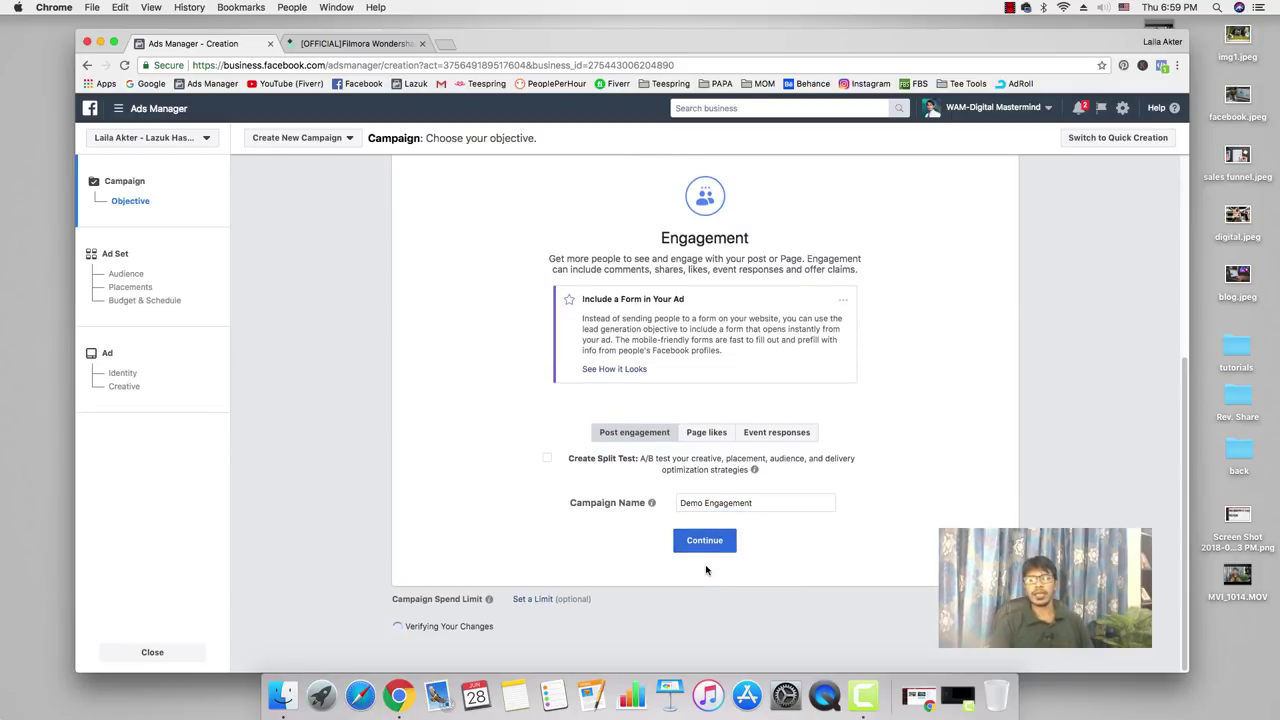
left_click(706, 545)
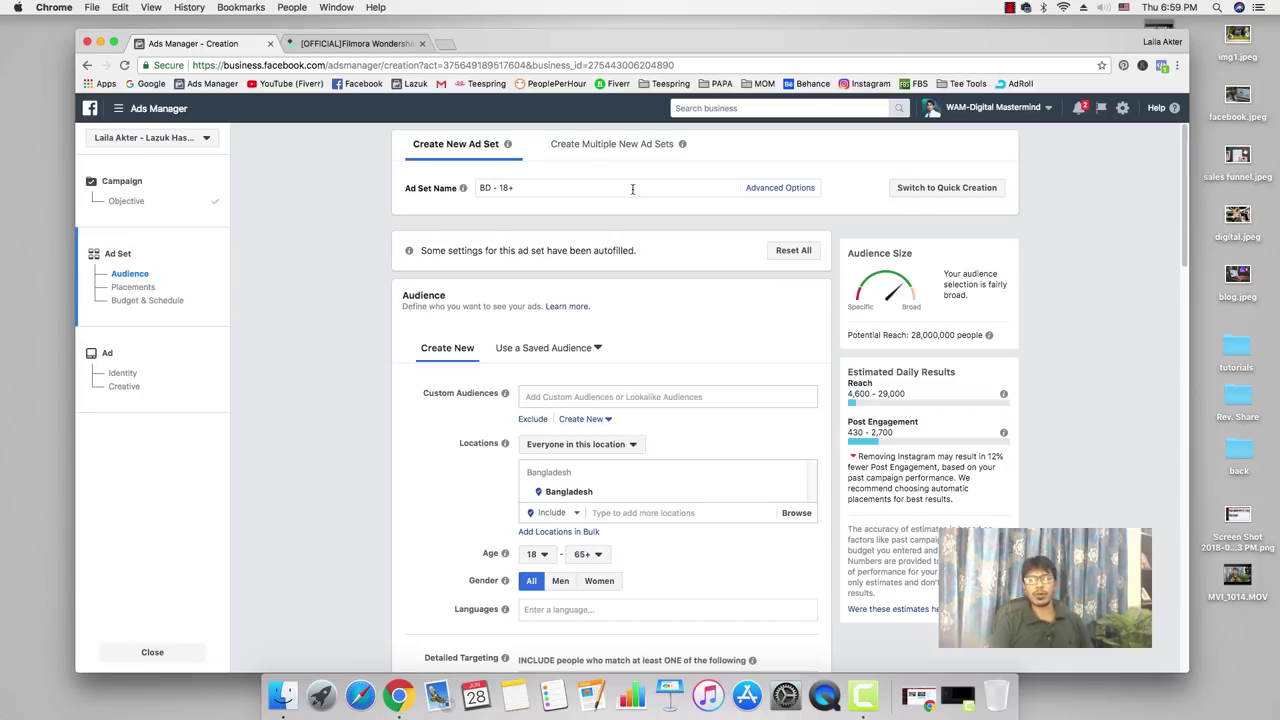
Rename the ad set as Demo Eng.
left_click(408, 190)
key("super+a")
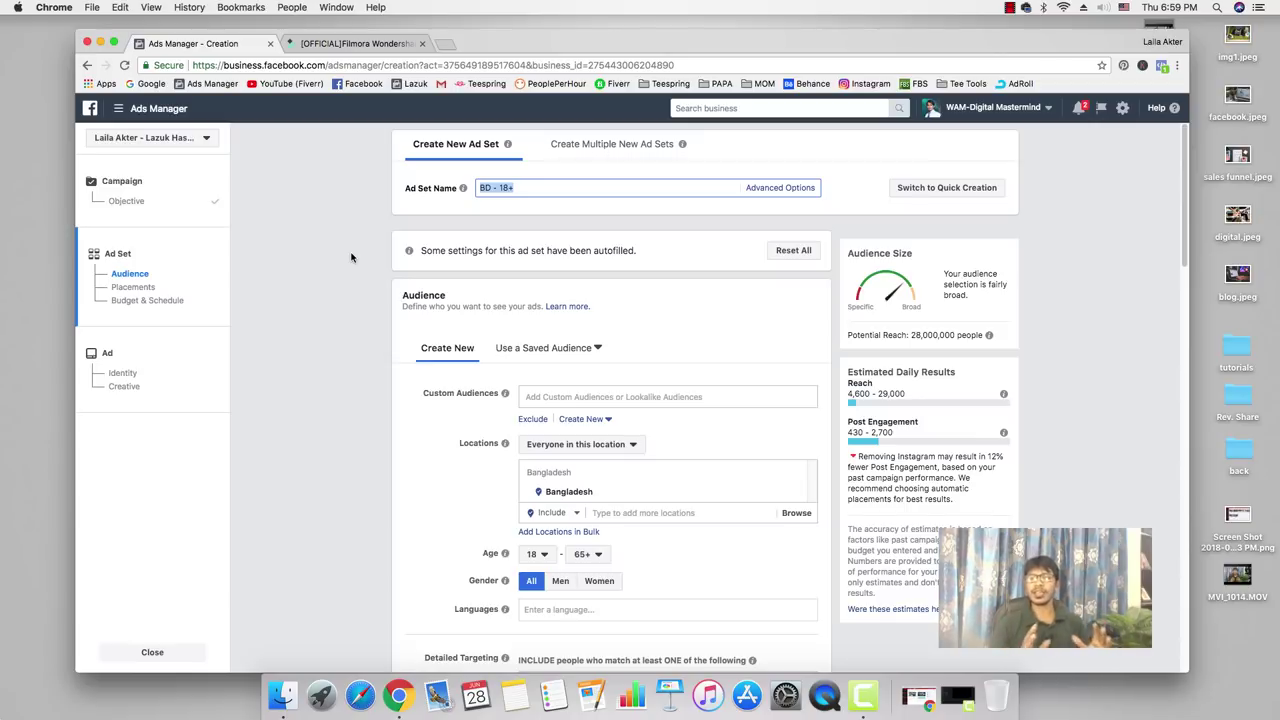
type("Demo")
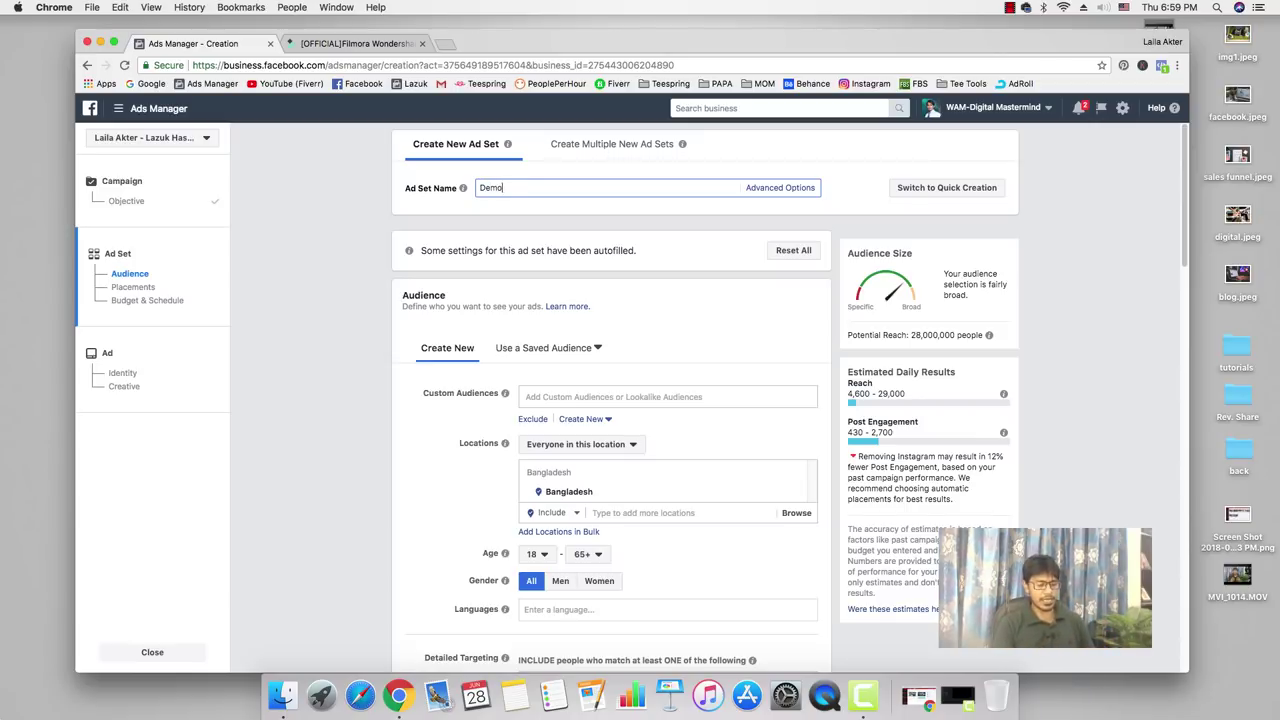
type(" Eng")
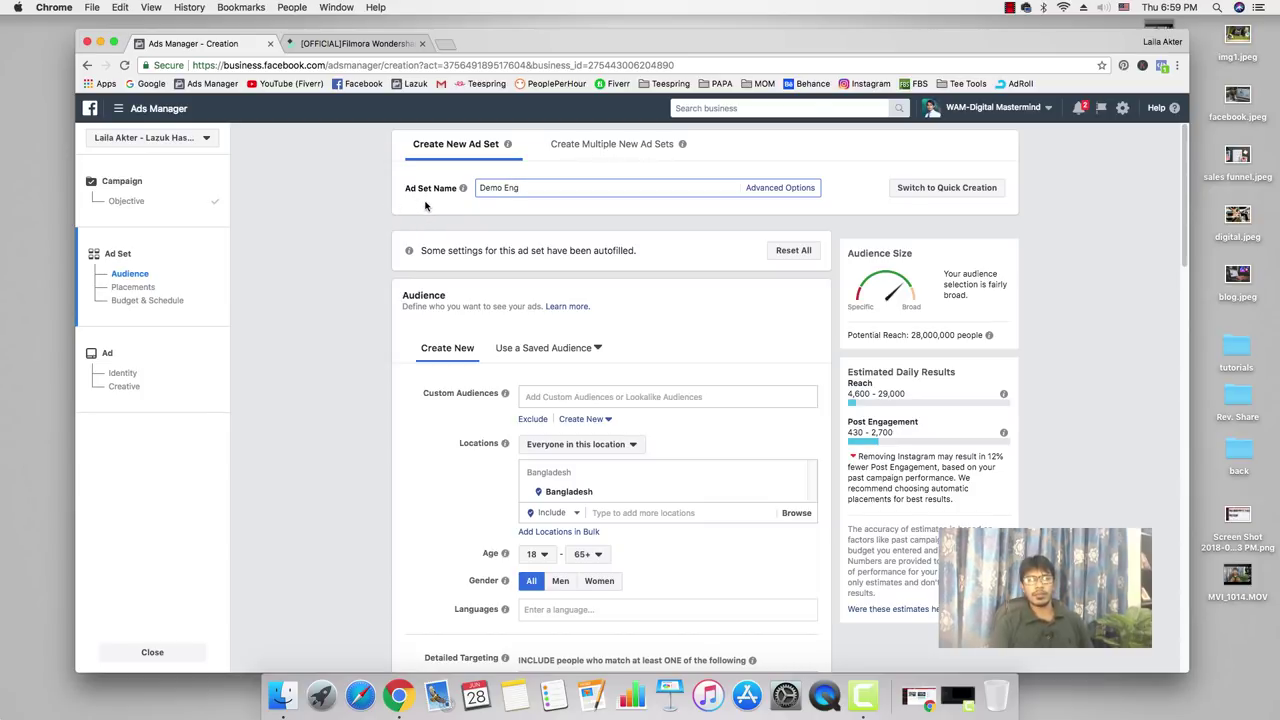
left_click(350, 322)
Check the location audience options without changing them and remove Bangladesh from the targeted locations.
scroll(351, 324, "down", 2)
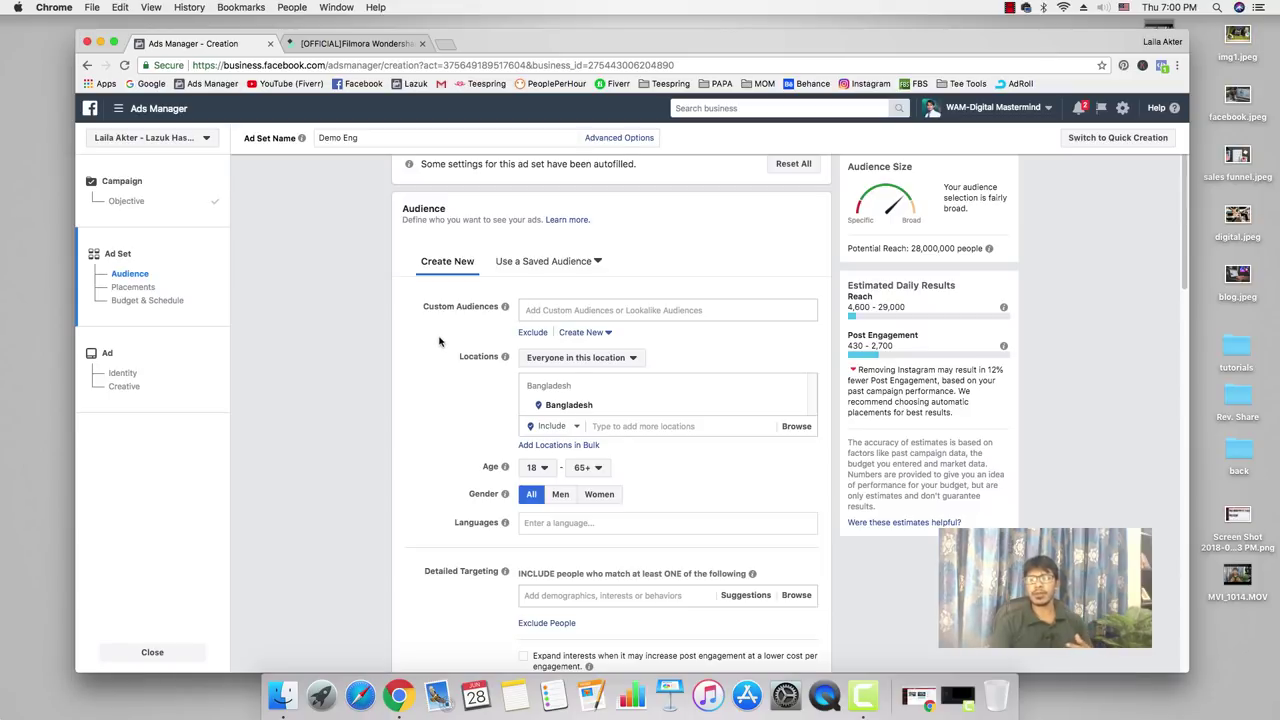
scroll(438, 341, "down", 1)
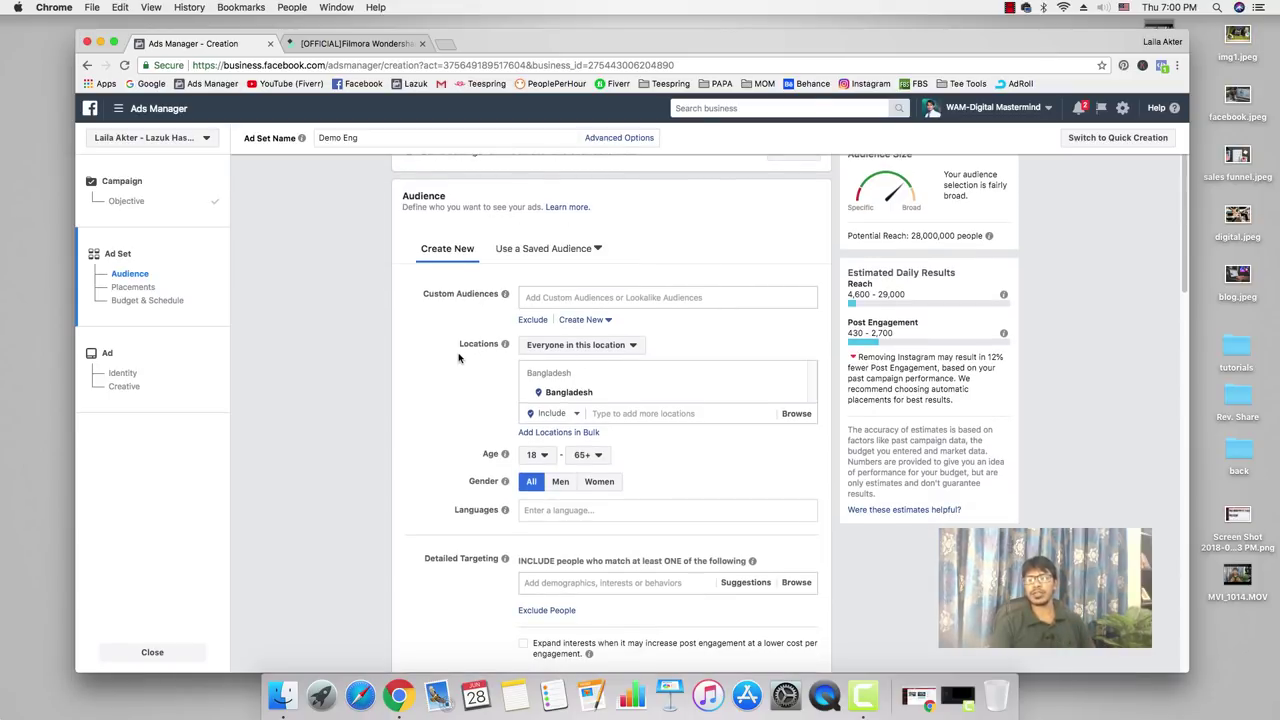
scroll(459, 358, "down", 1)
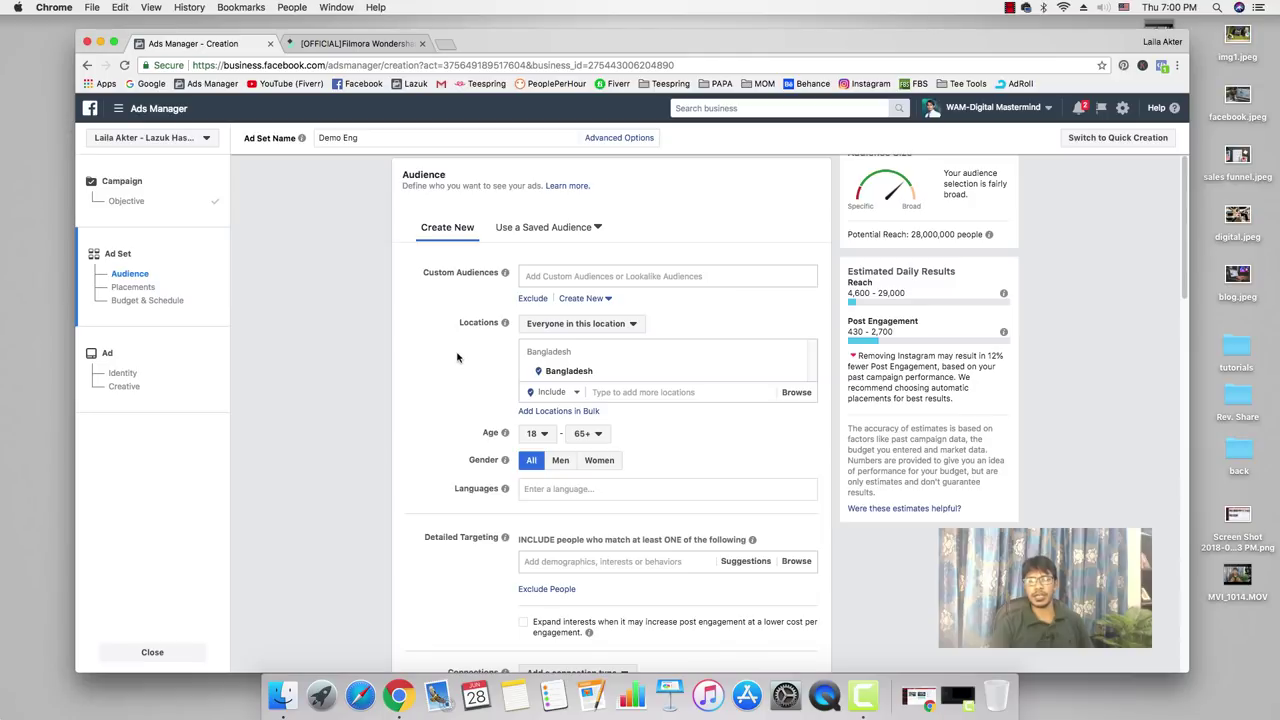
scroll(460, 358, "down", 1)
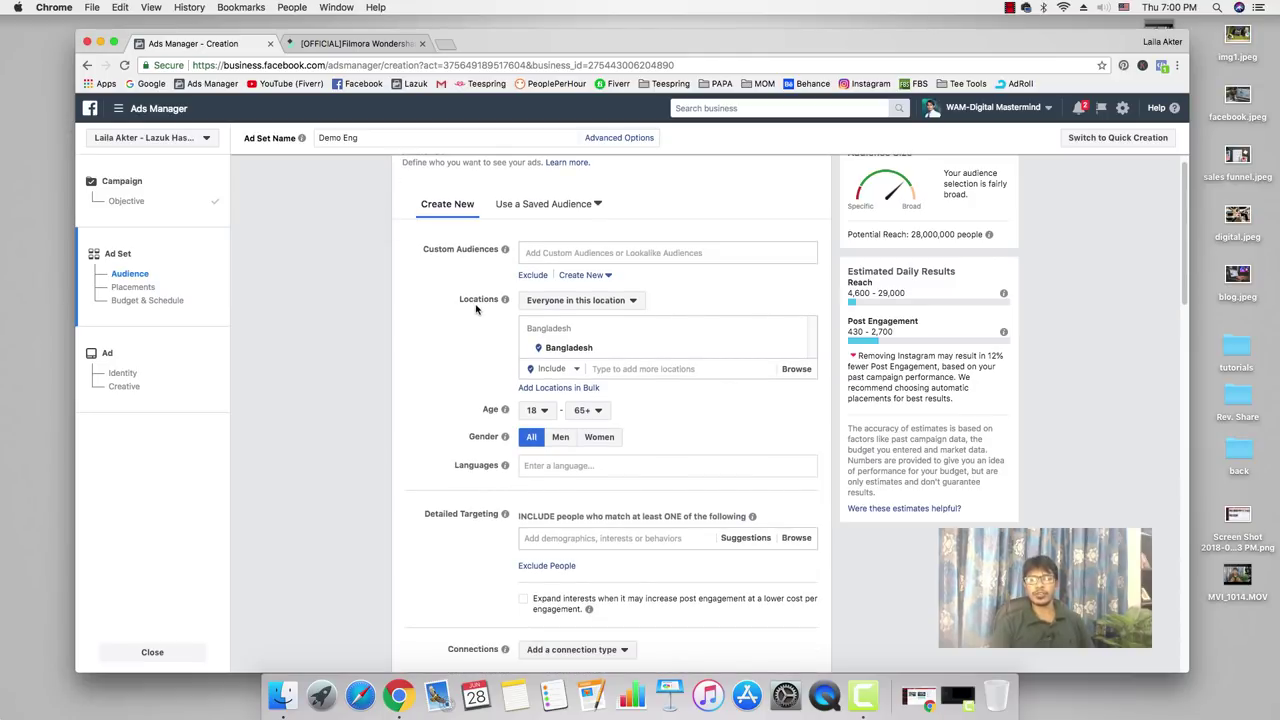
left_click(565, 302)
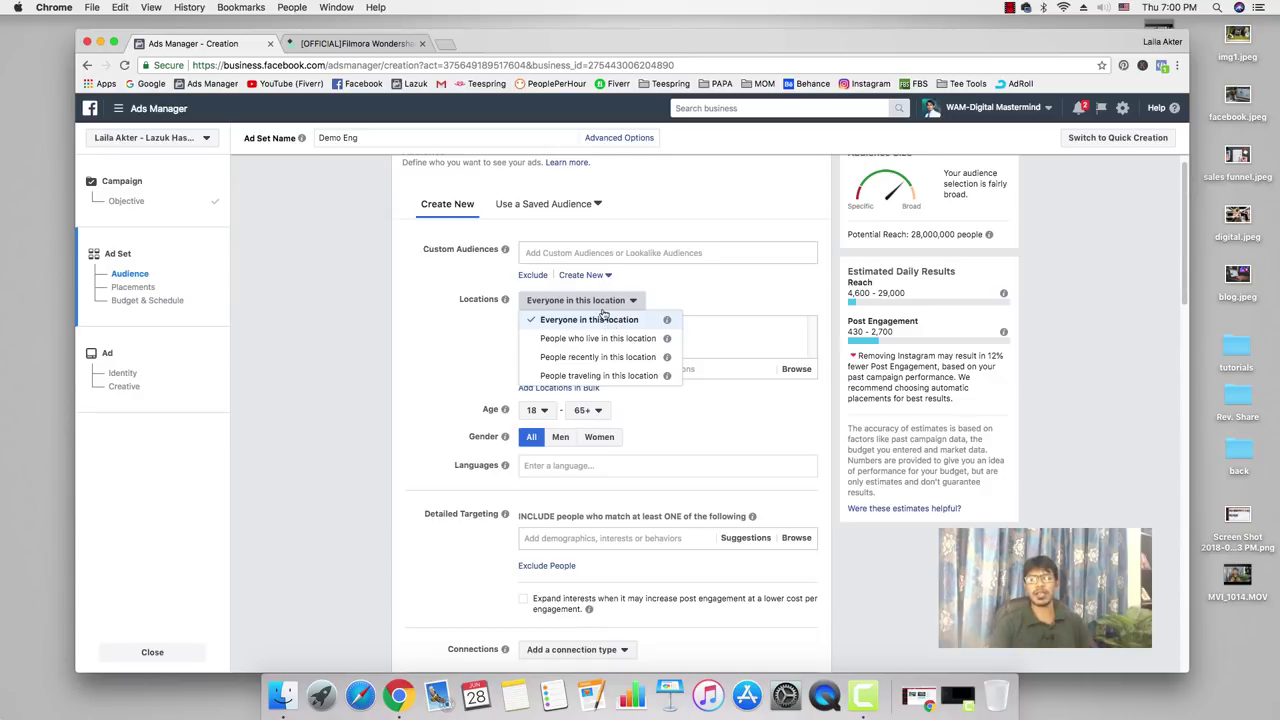
left_click(480, 373)
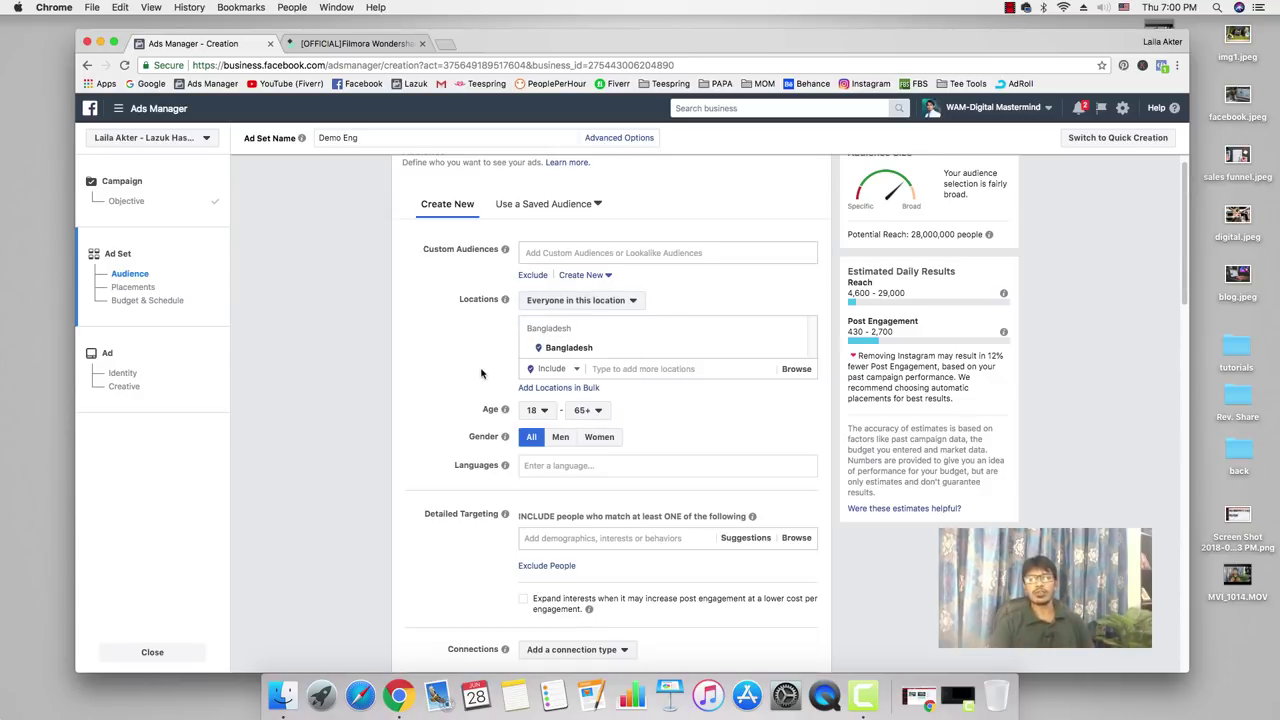
scroll(449, 293, "down", 1)
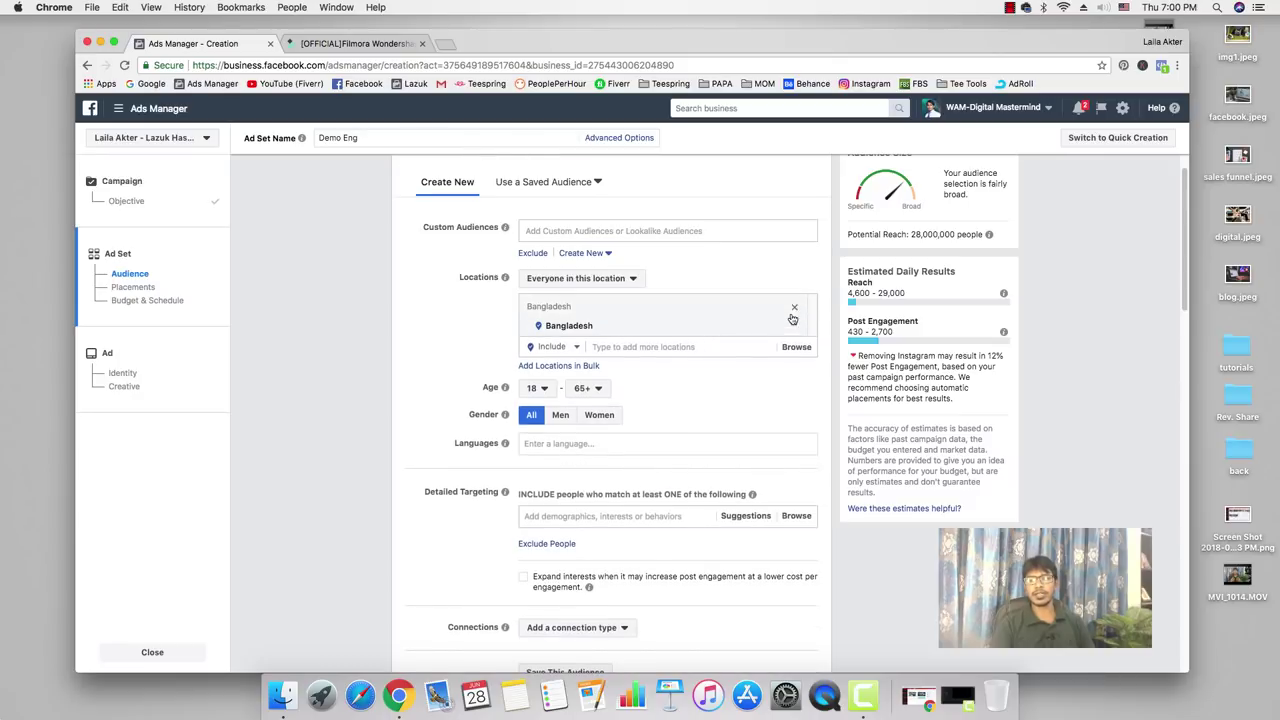
left_click(796, 312)
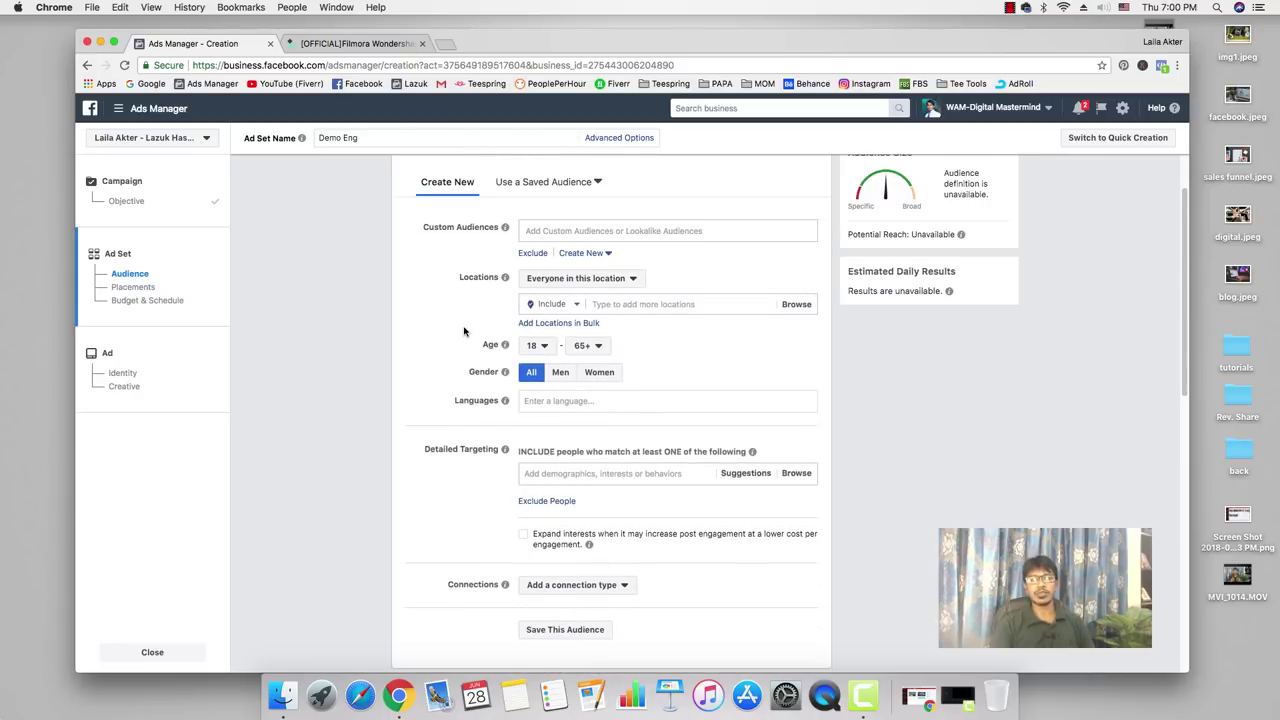
Include the countries Bangladesh, India and United States as the audience's targeted locations.
left_click(571, 304)
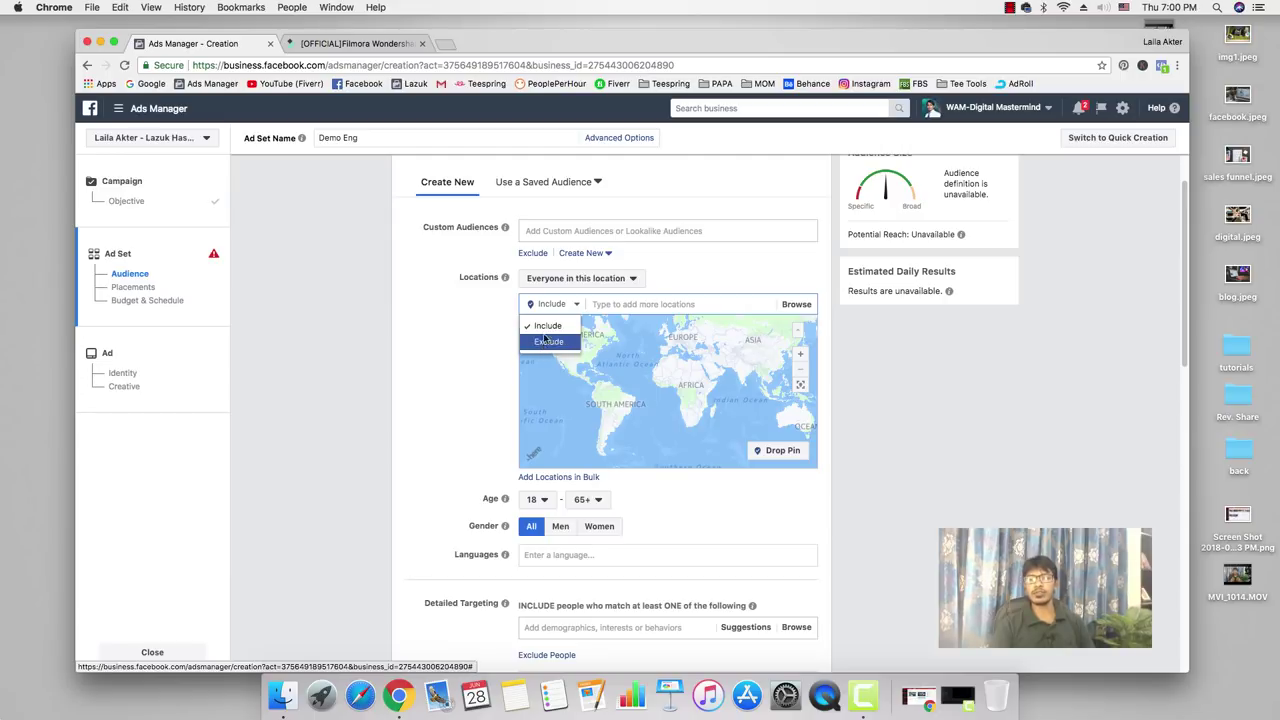
left_click(467, 319)
left_click(619, 306)
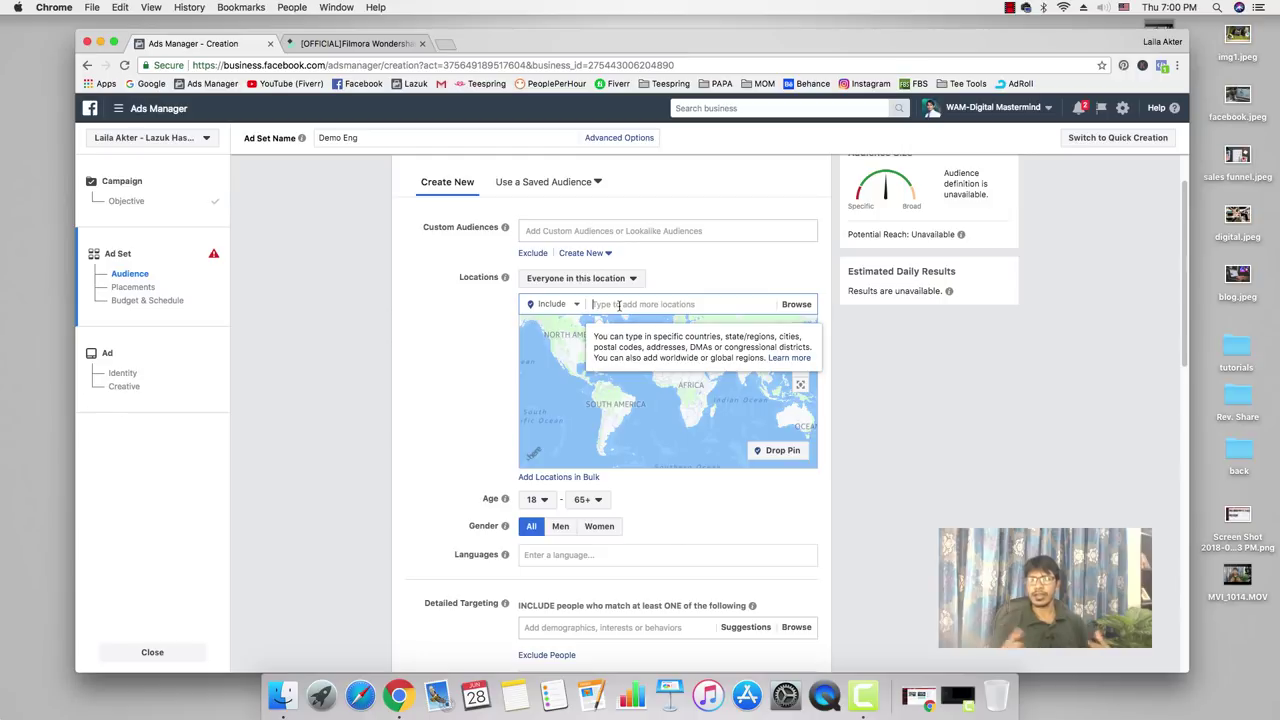
type("bangladesh")
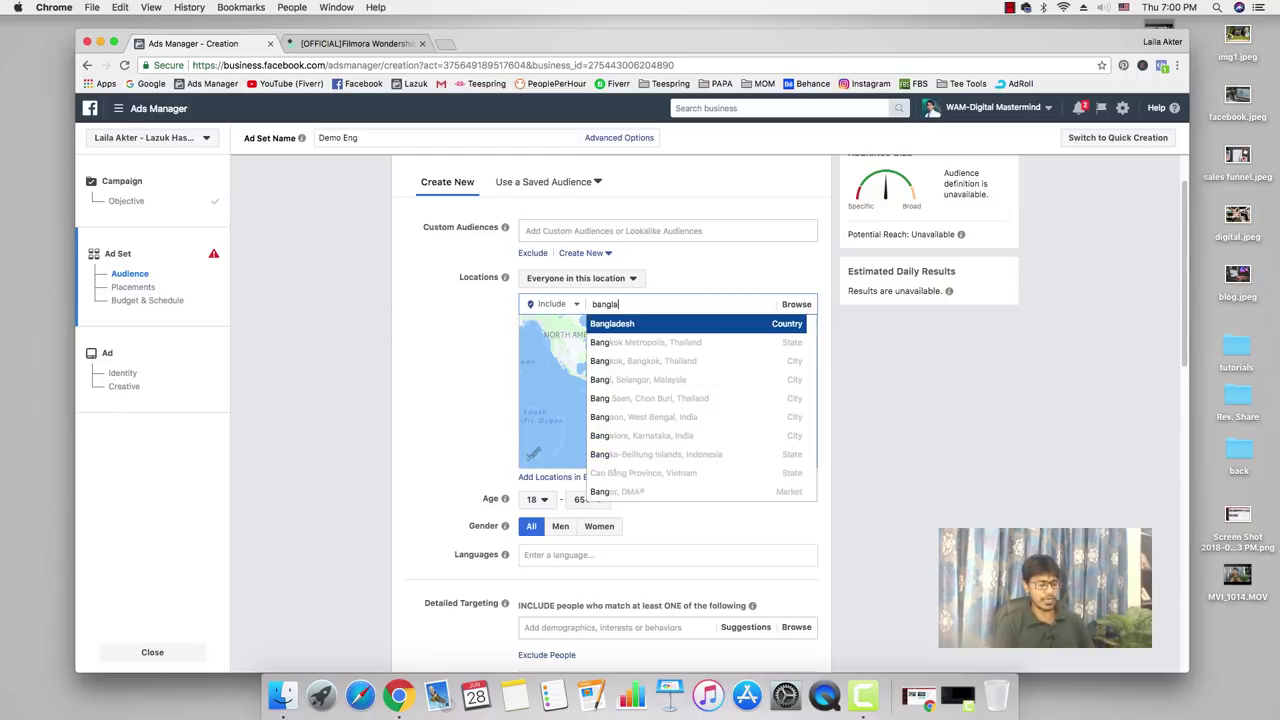
left_click(635, 324)
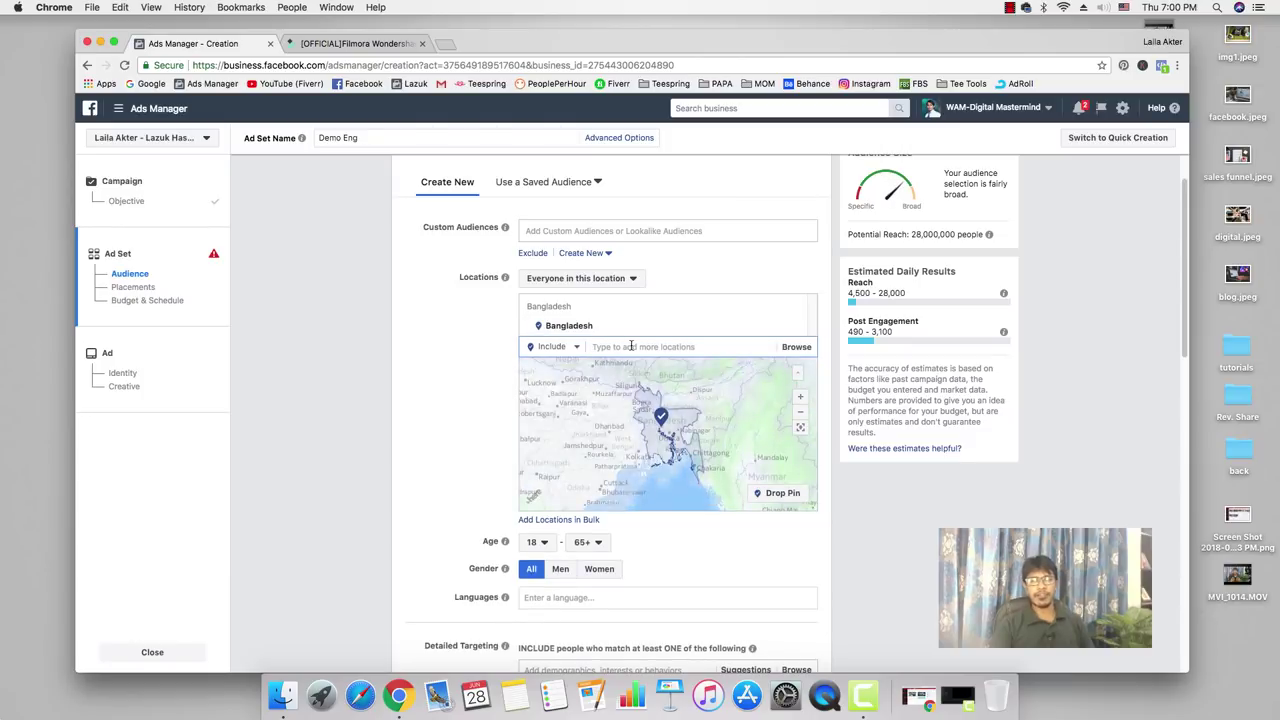
type("india")
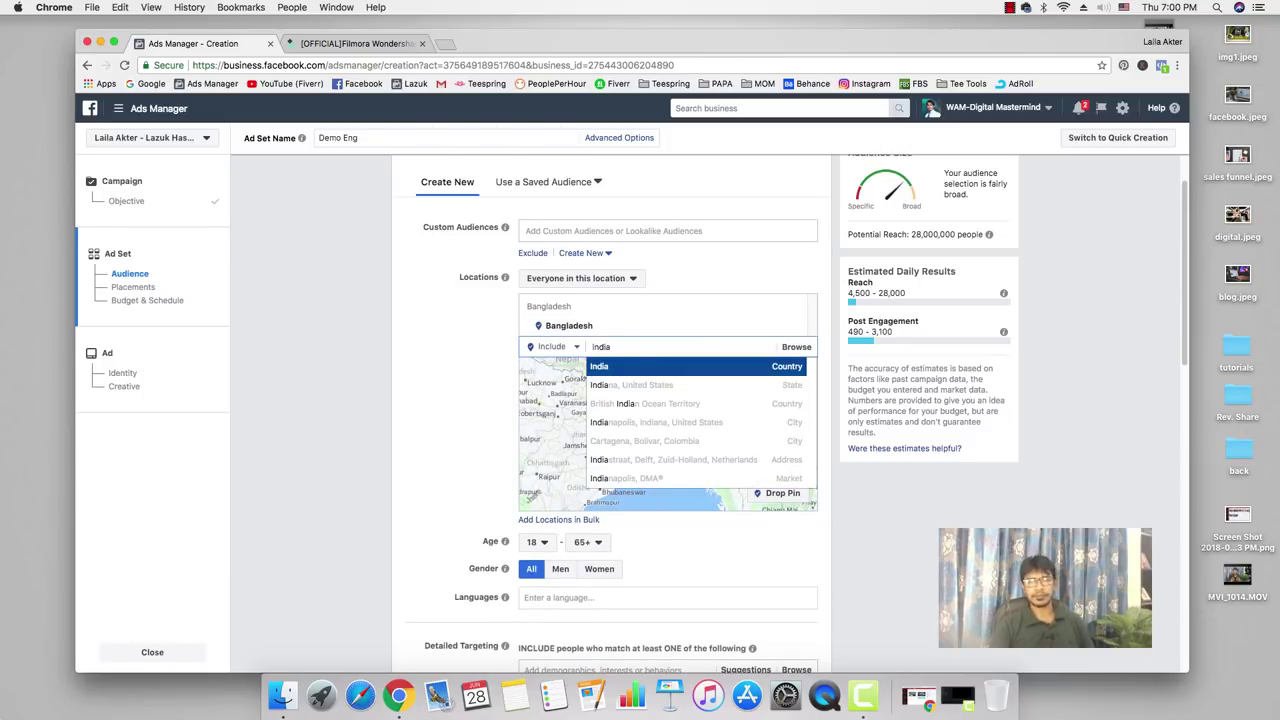
left_click(638, 368)
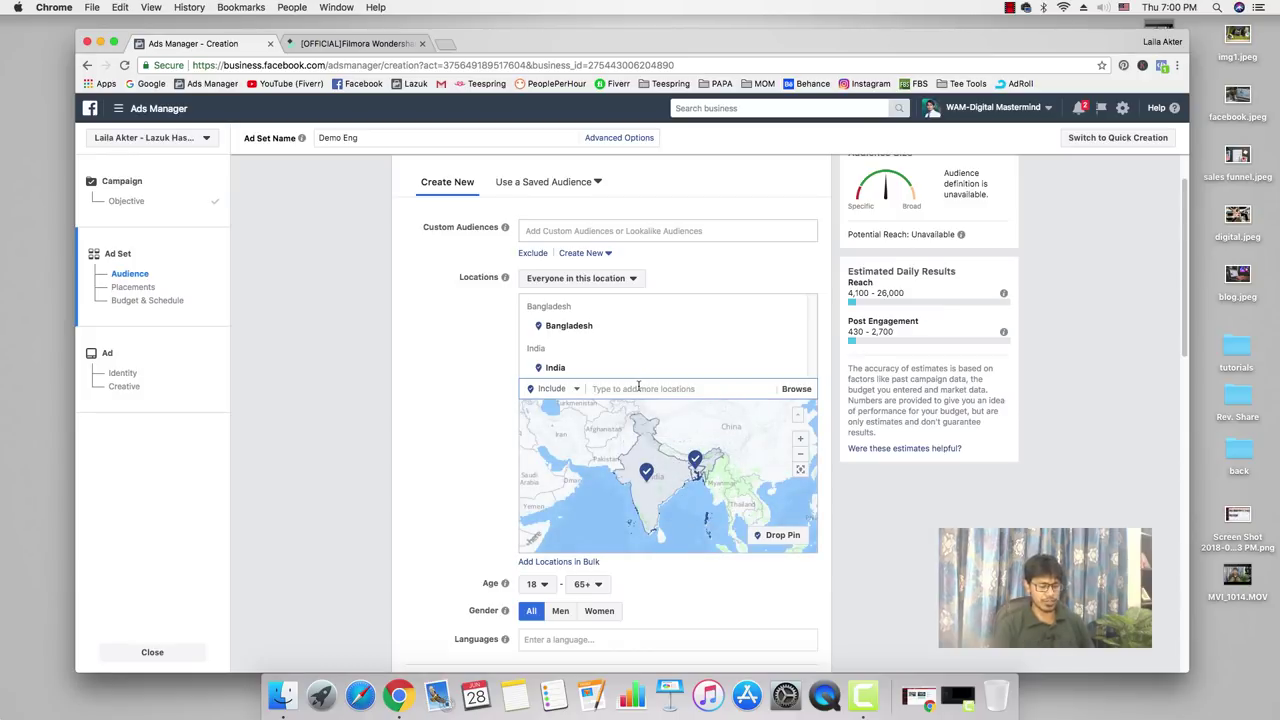
type("united sa")
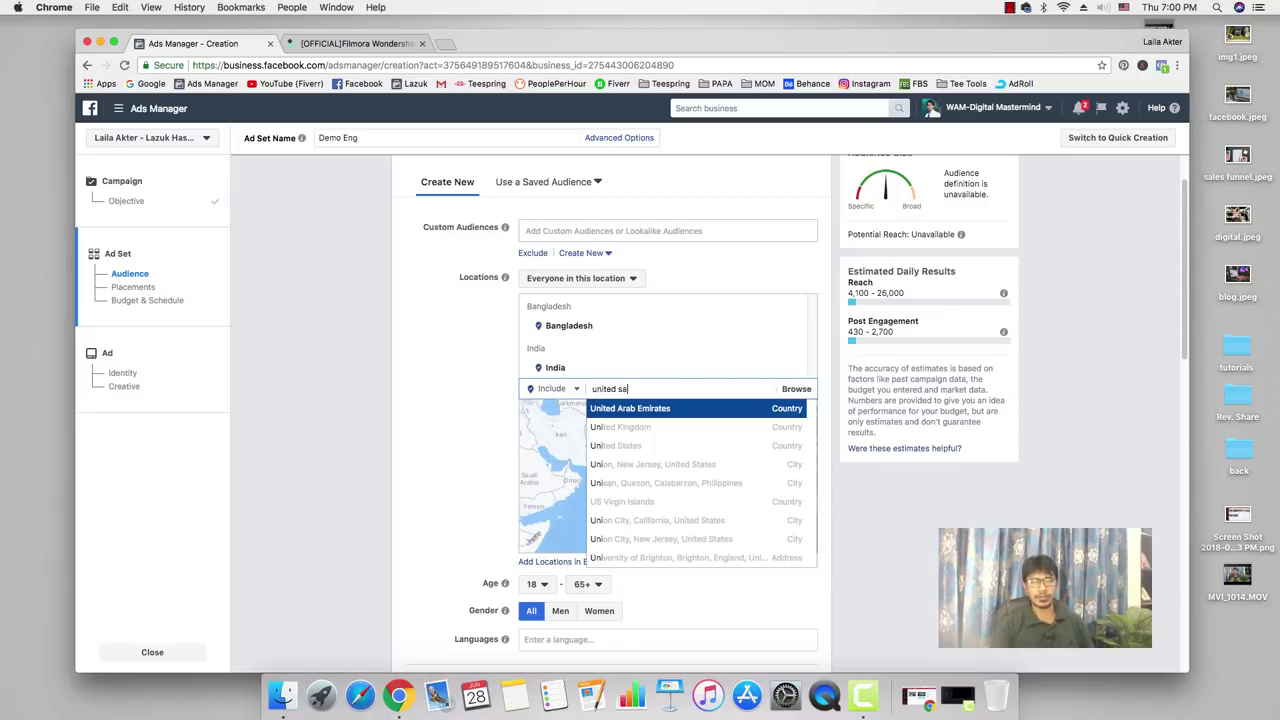
key("BackSpace")
type("ta")
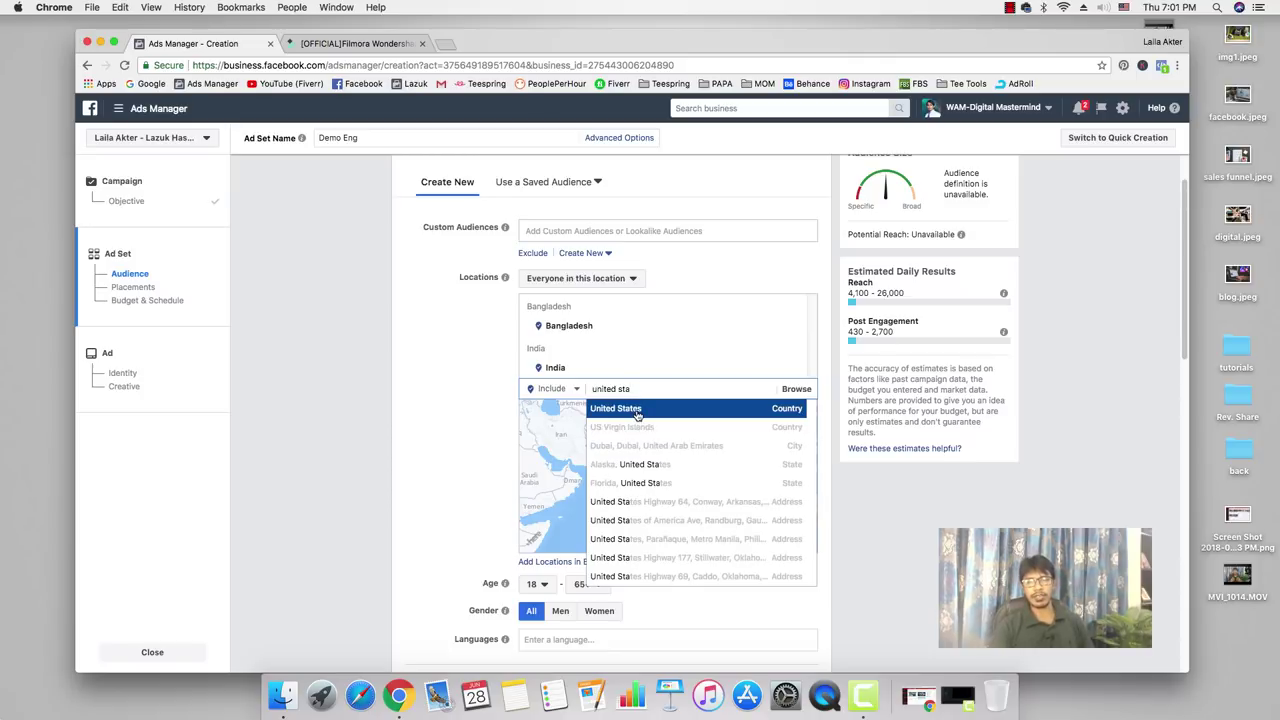
left_click(637, 412)
Set the audience's age range to 21–45.
scroll(468, 415, "down", 2)
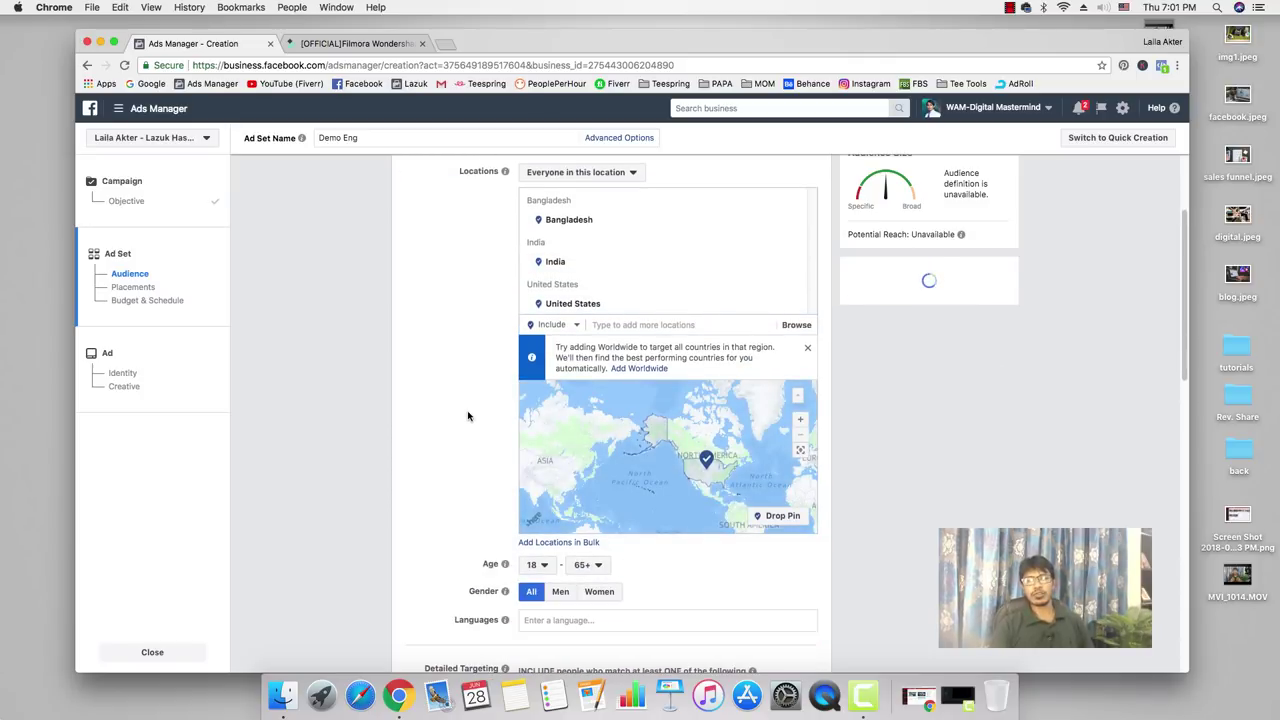
scroll(484, 337, "down", 4)
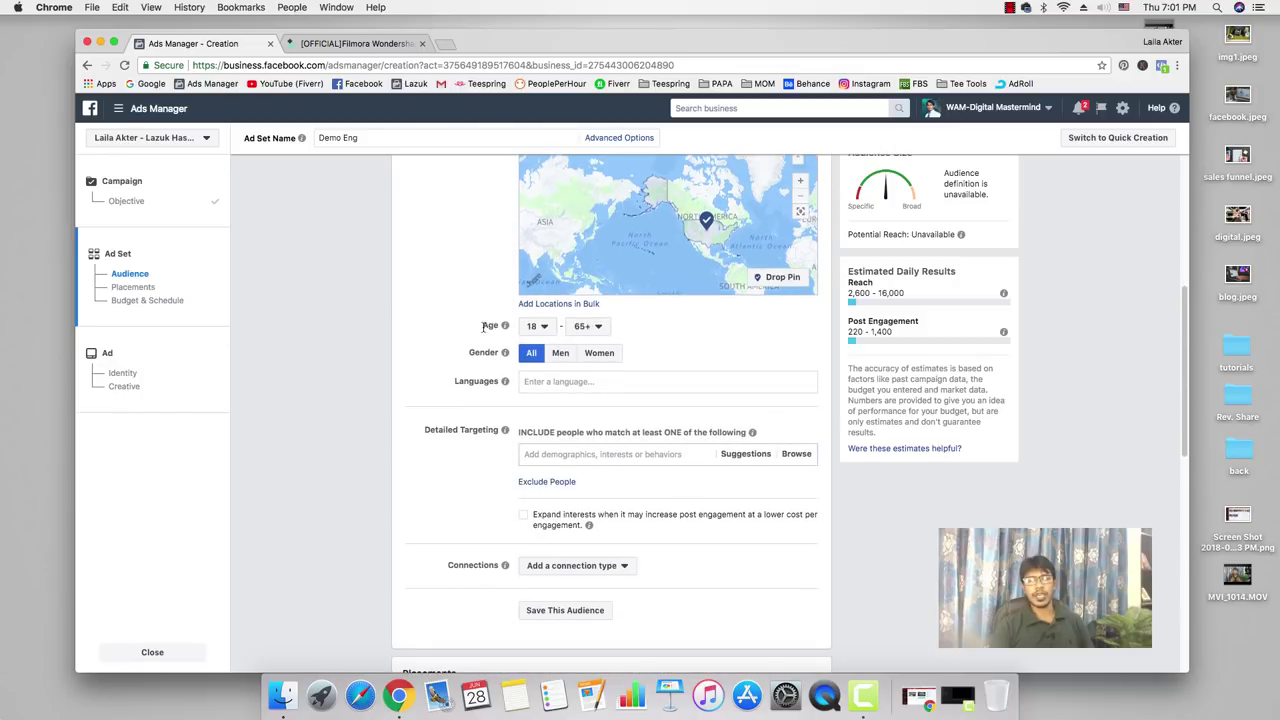
left_click(549, 330)
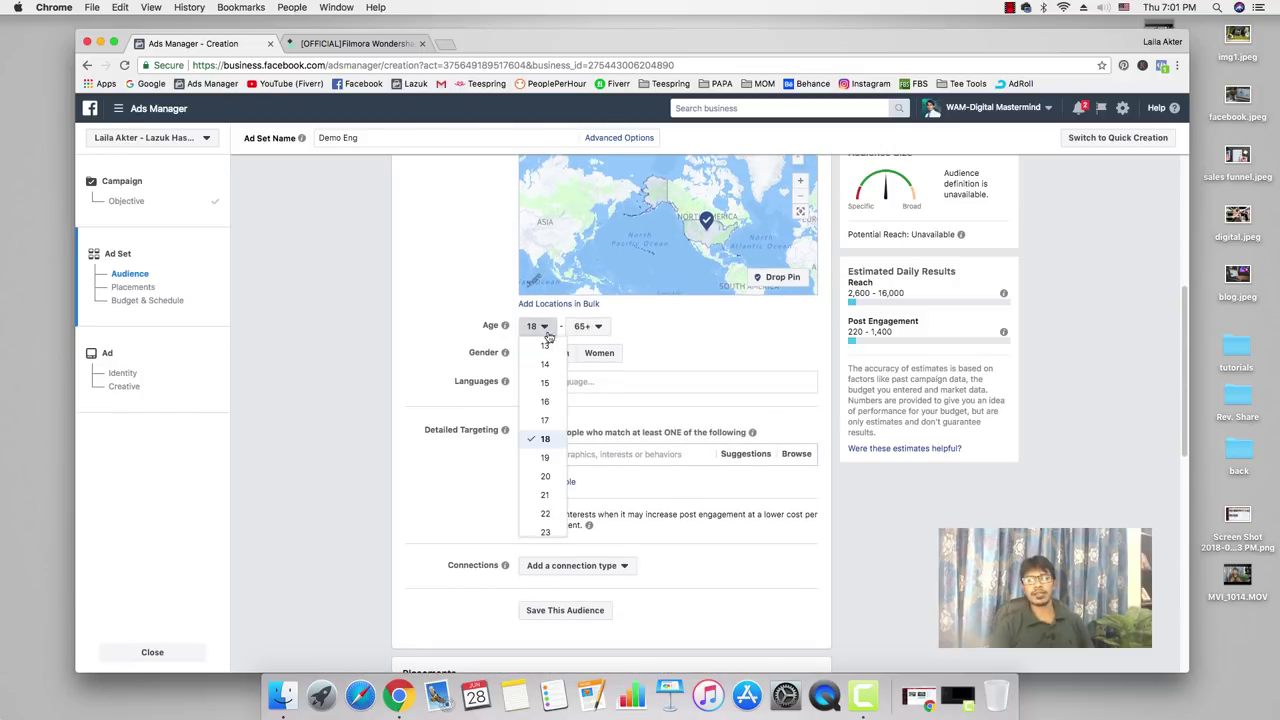
left_click(545, 485)
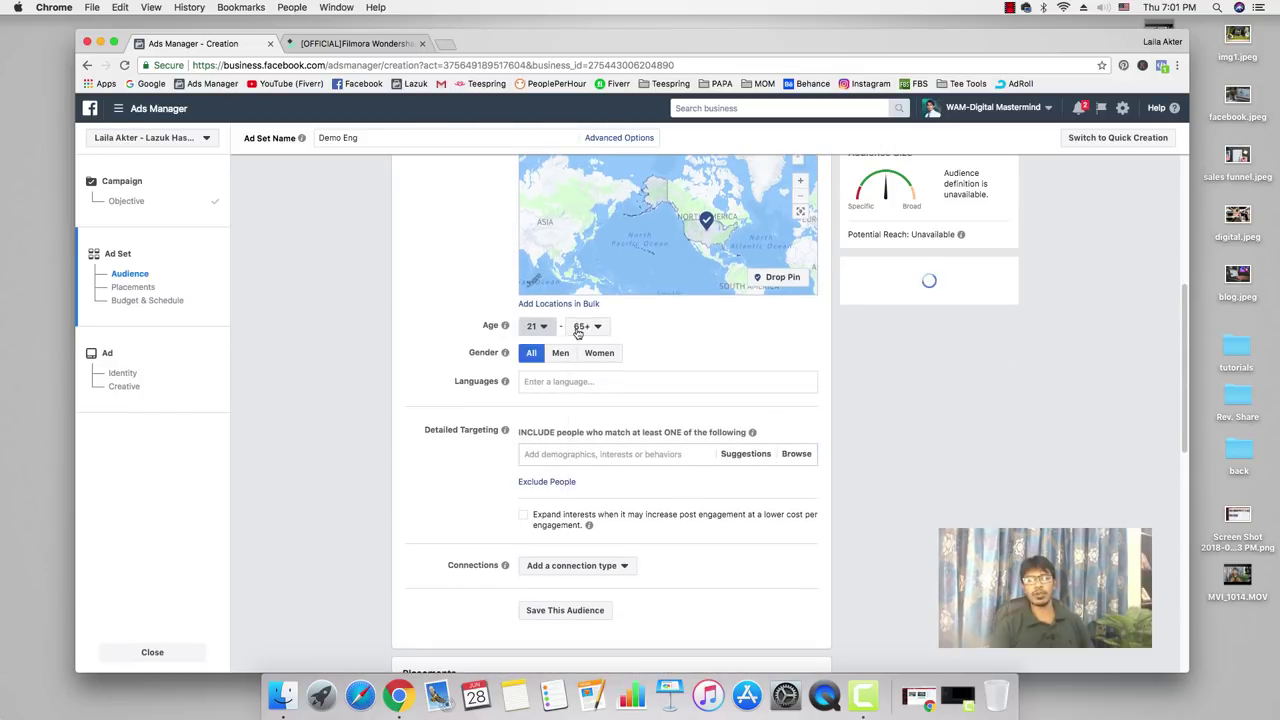
left_click(586, 326)
scroll(589, 455, "up", 3)
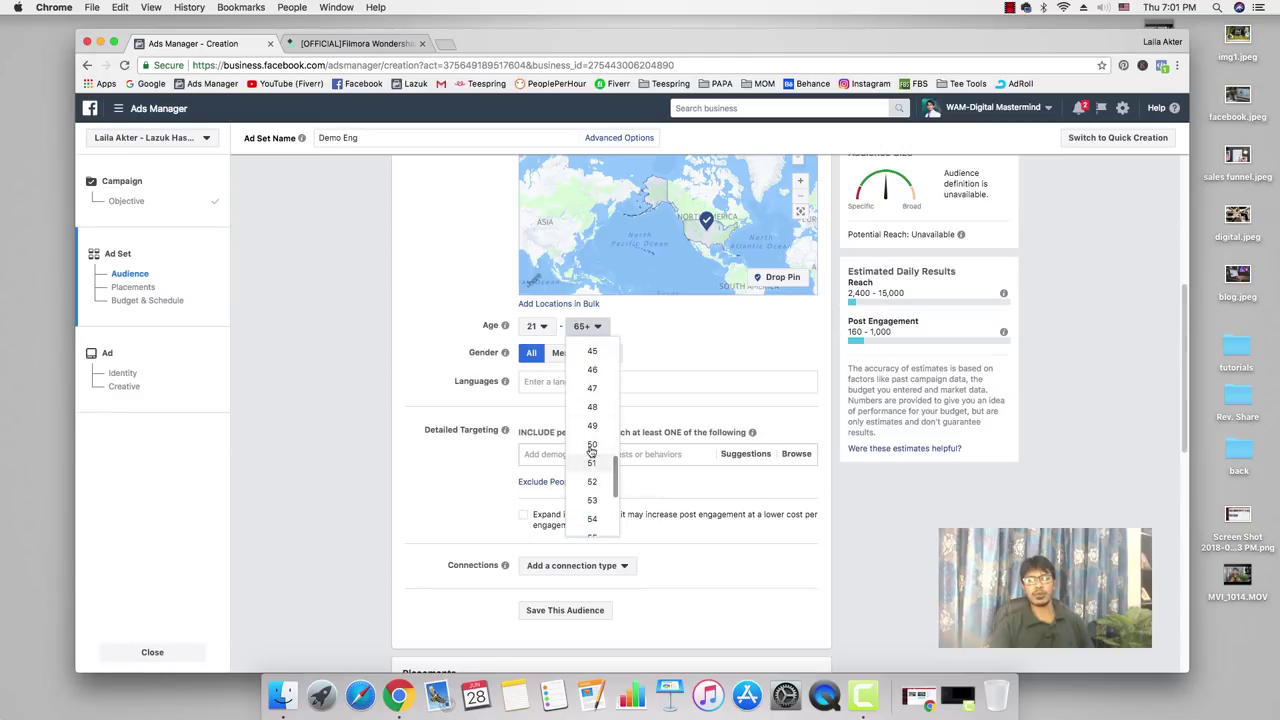
left_click(459, 386)
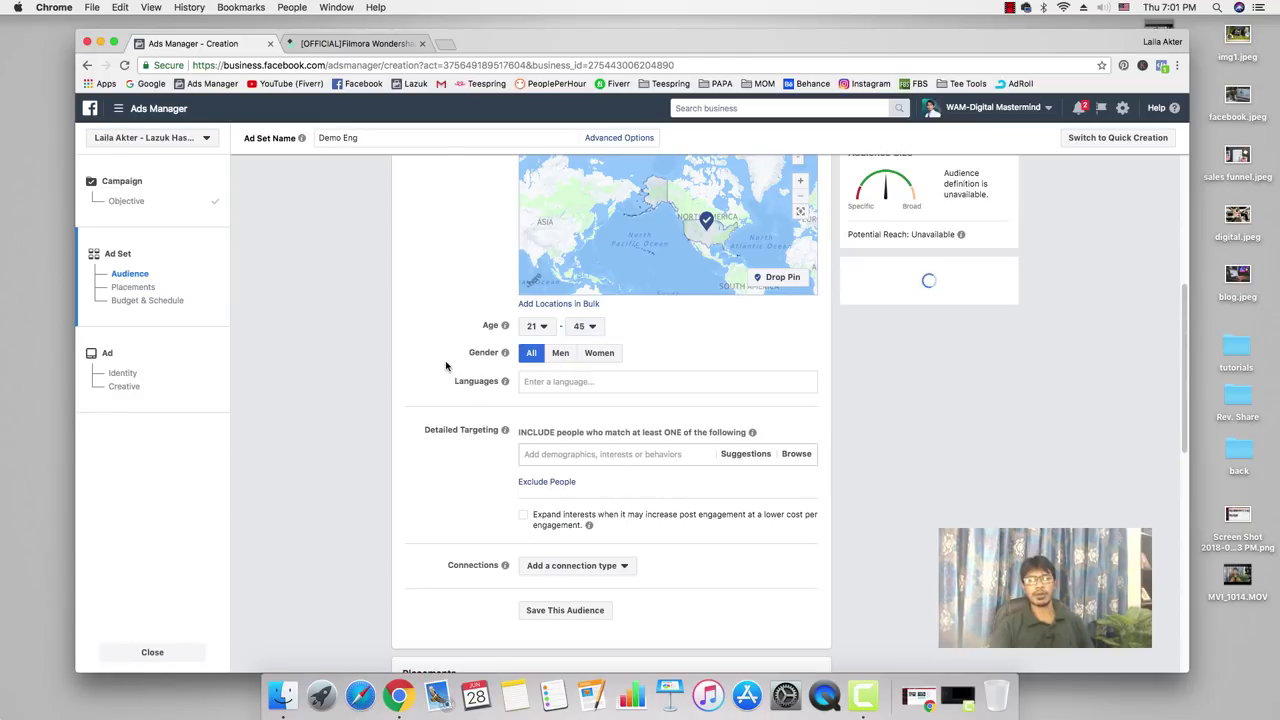
Set the audience's language to English (All).
scroll(443, 414, "down", 2)
left_click(549, 301)
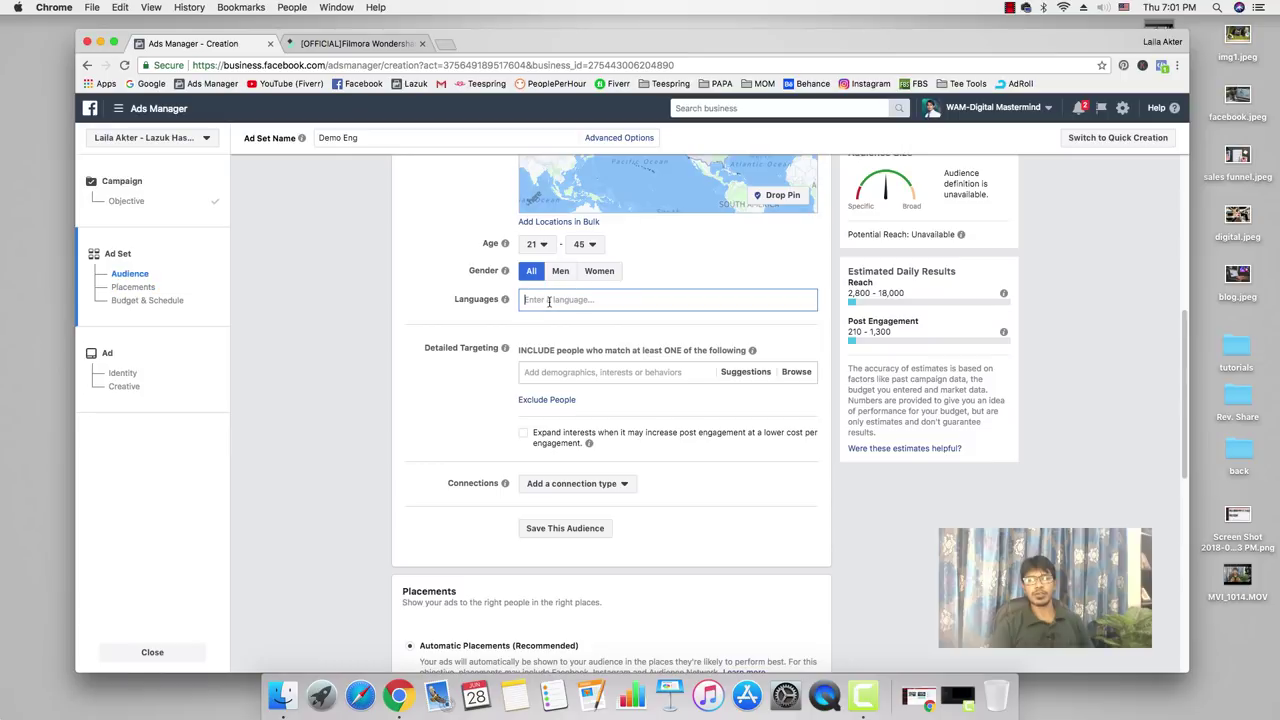
type("eng")
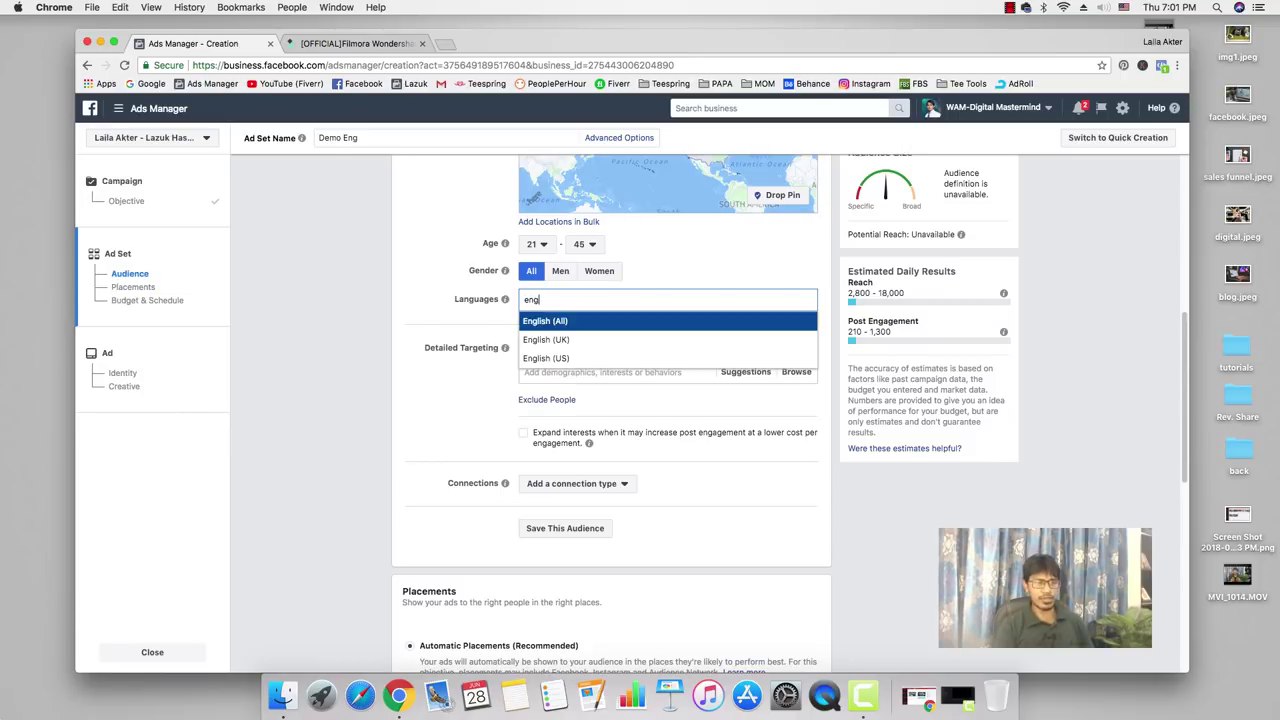
left_click(558, 321)
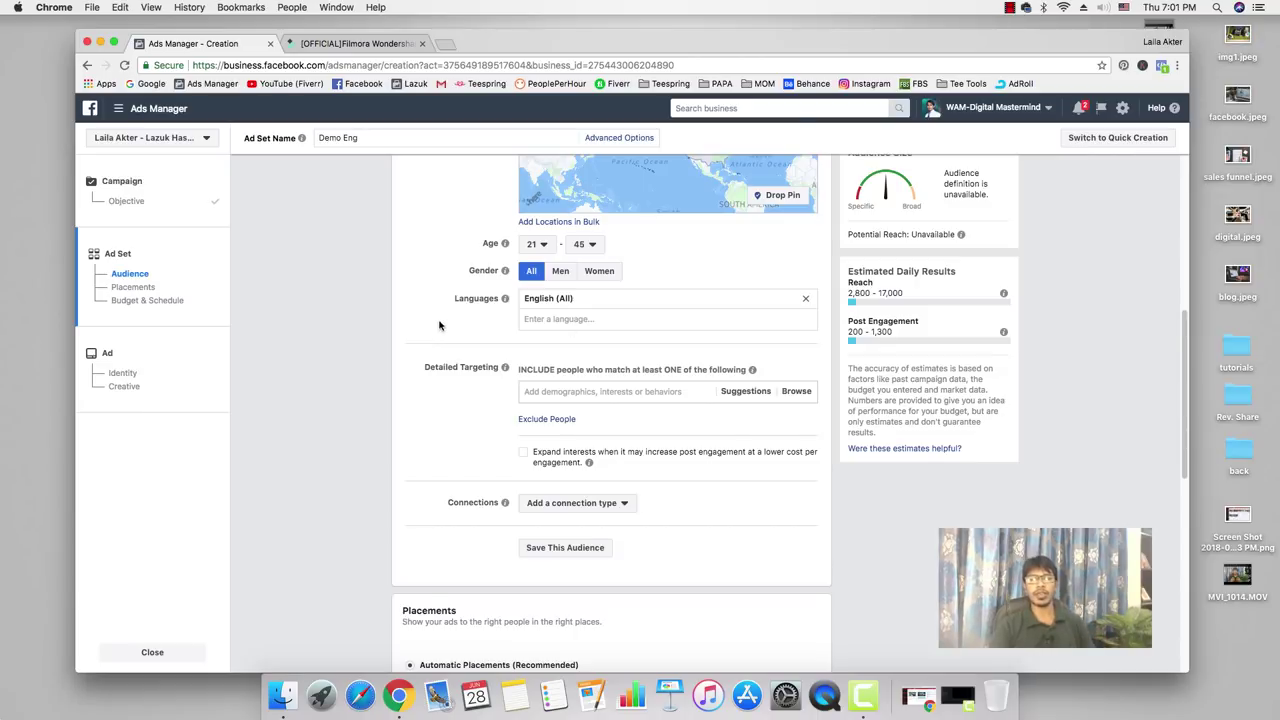
Add the interest Digital marketing to the audience's detailed targeting.
scroll(440, 326, "down", 2)
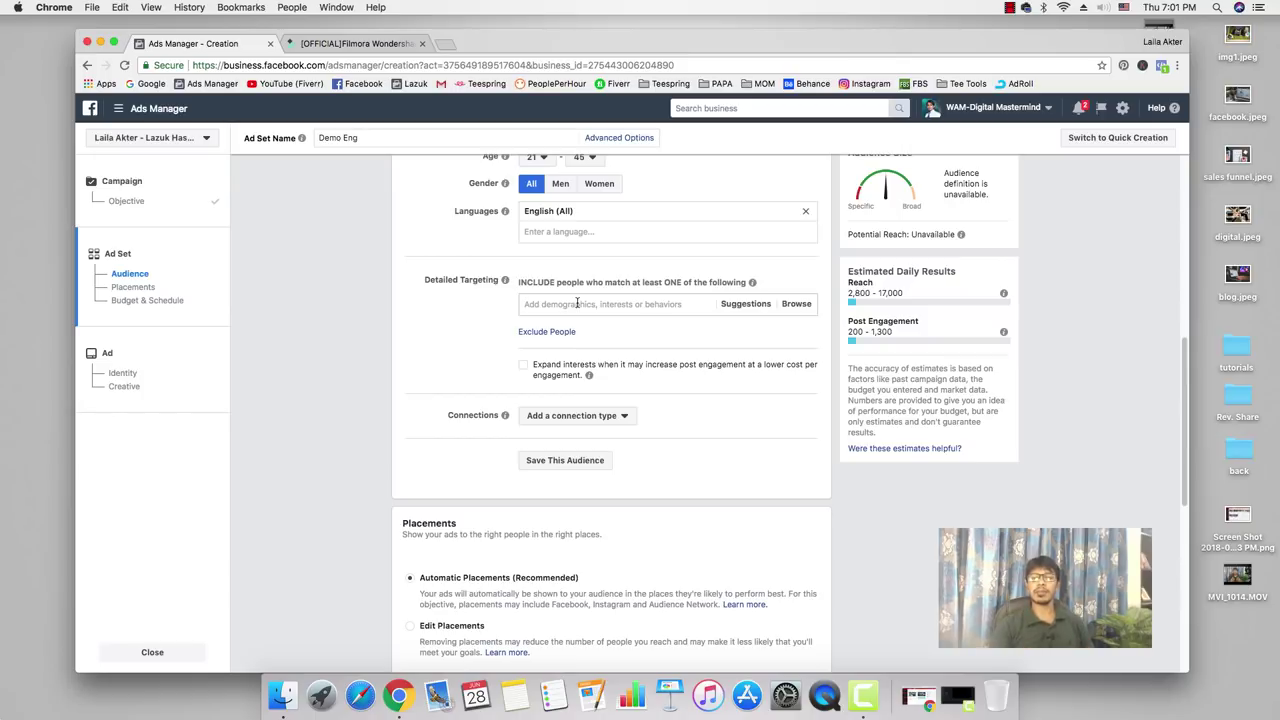
left_click(577, 303)
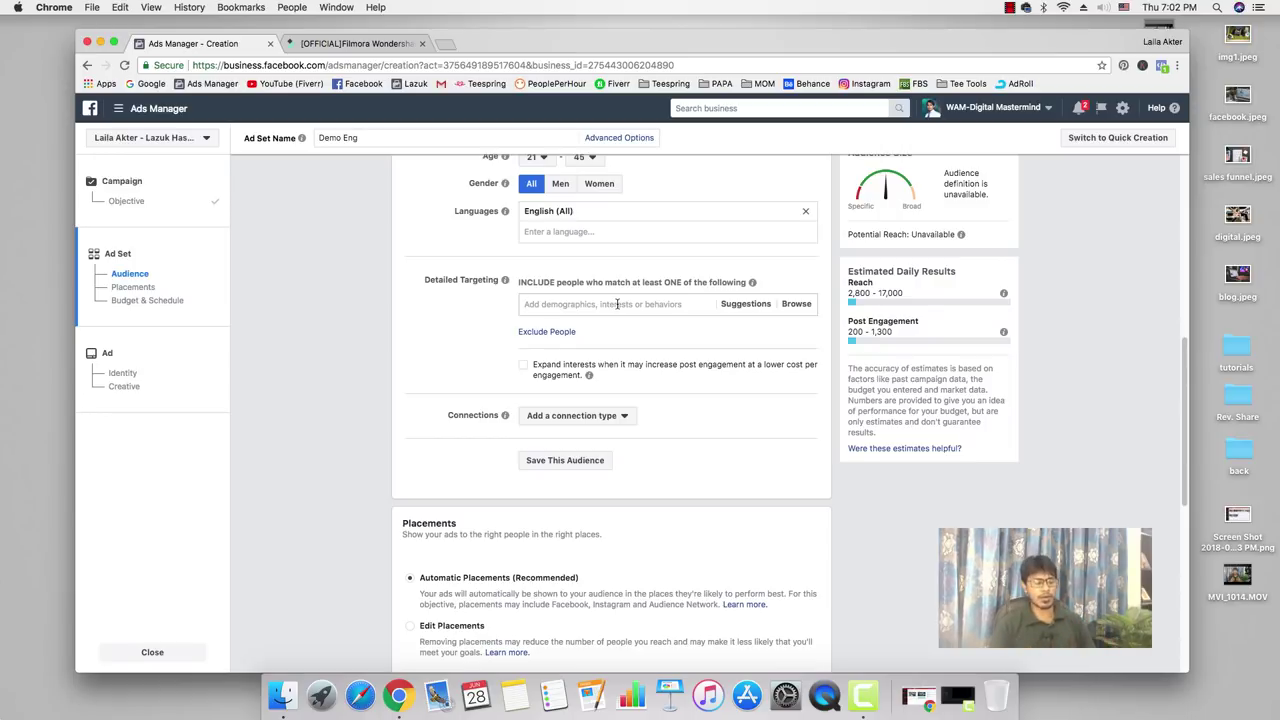
type("digital marketing")
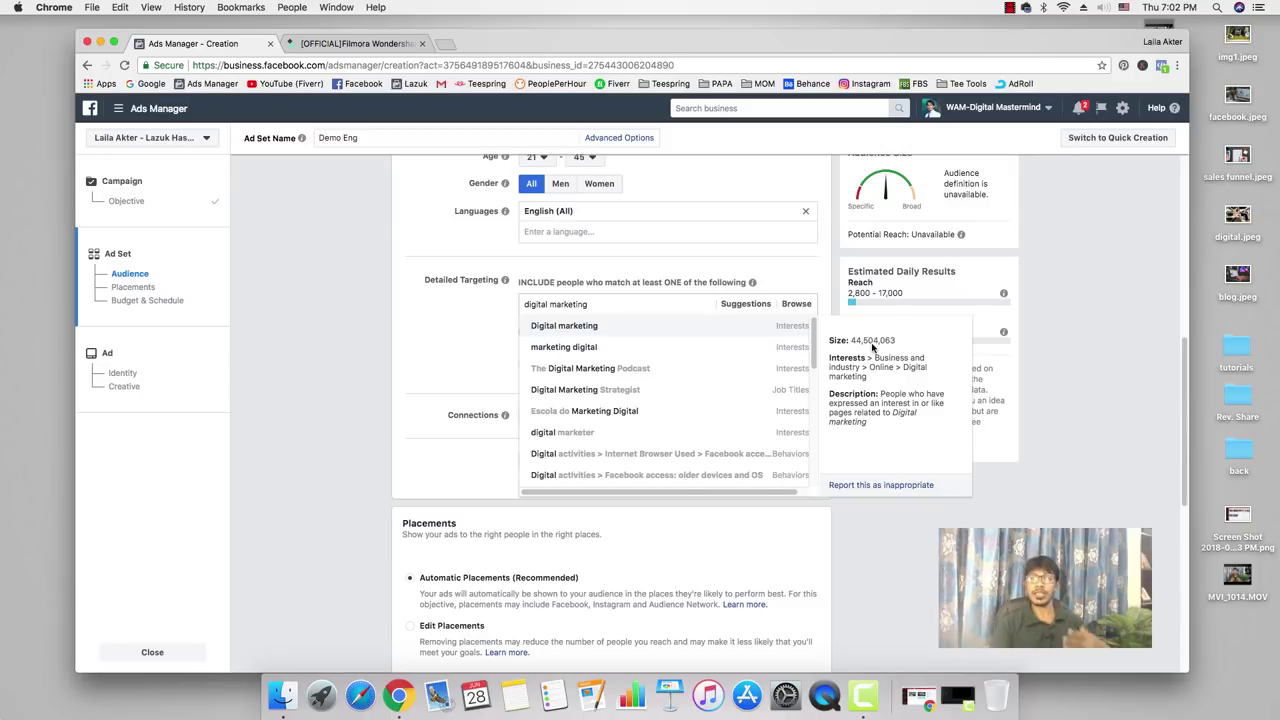
left_click(514, 321)
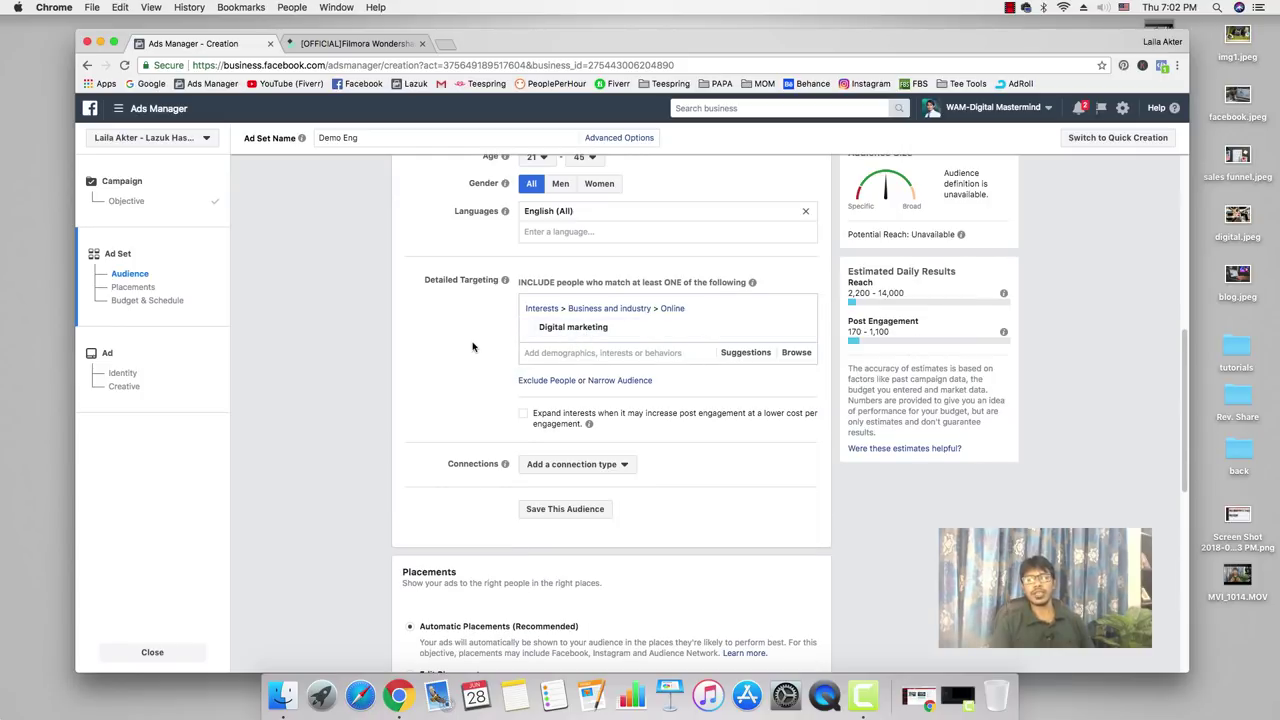
Add the interest Affiliate marketing to the included detailed targeting.
scroll(473, 347, "down", 1)
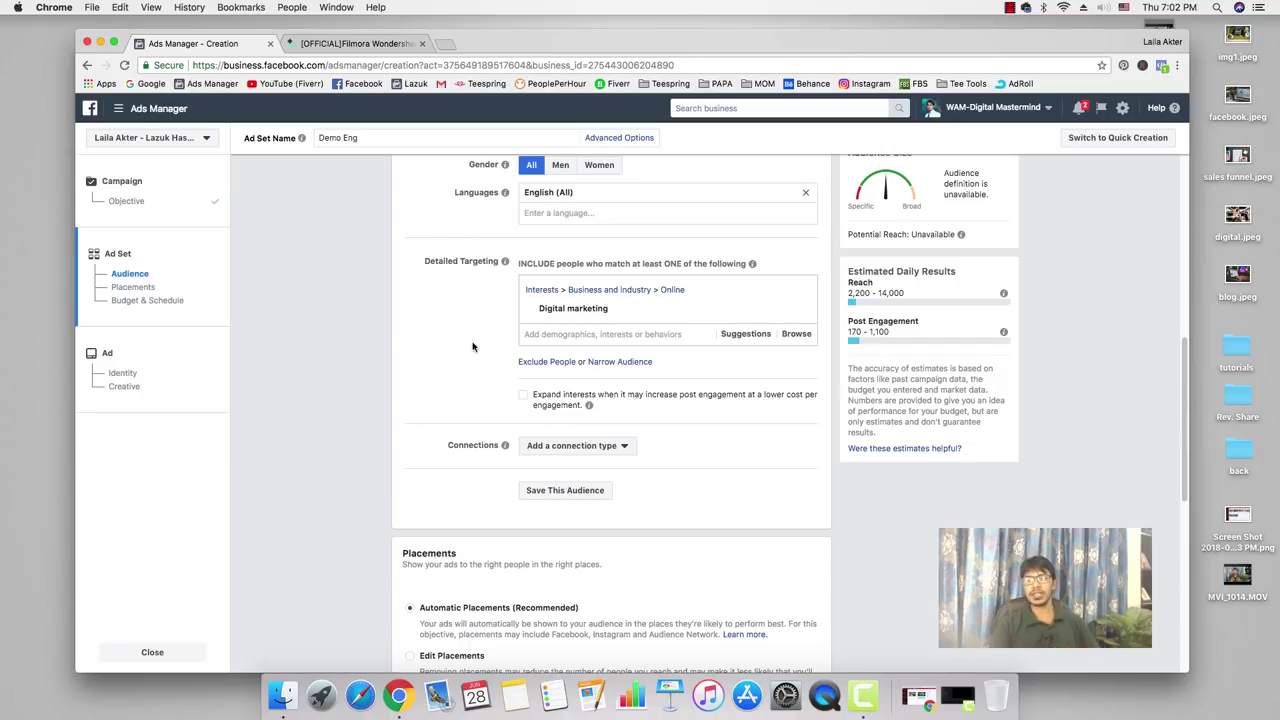
scroll(463, 344, "down", 1)
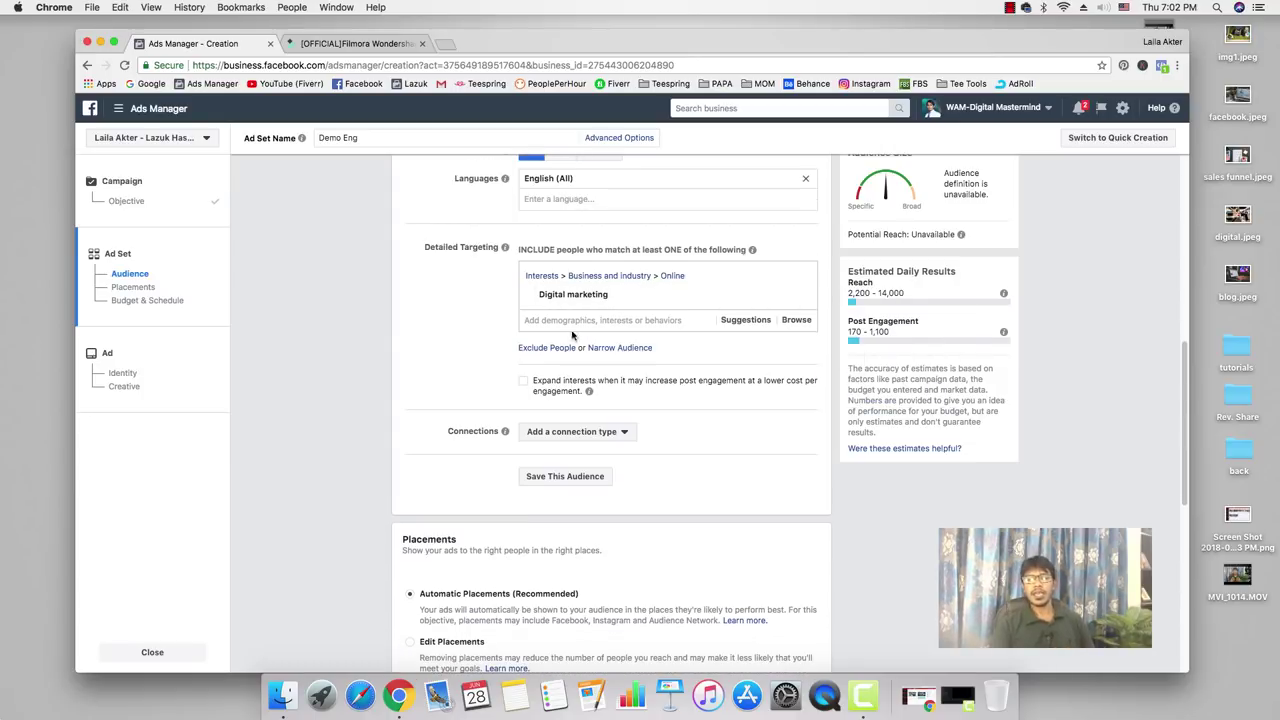
left_click(578, 320)
type("aff")
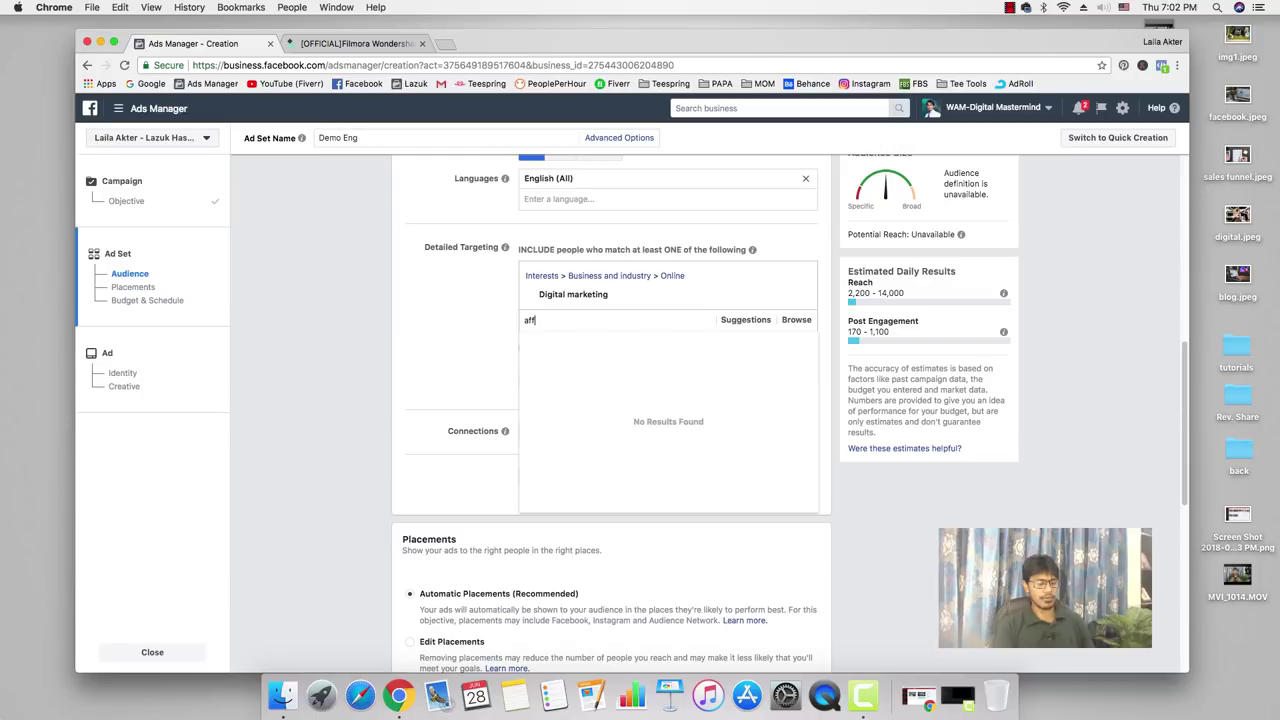
type("iliate marketing")
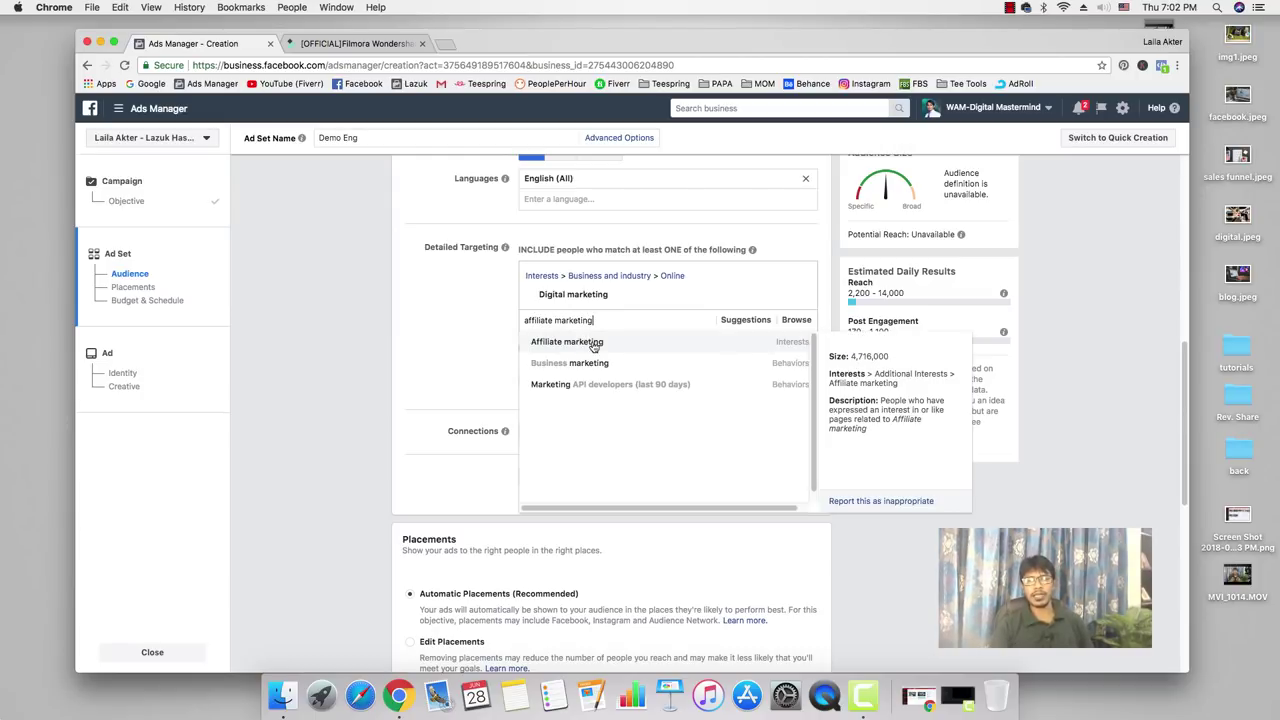
left_click(594, 343)
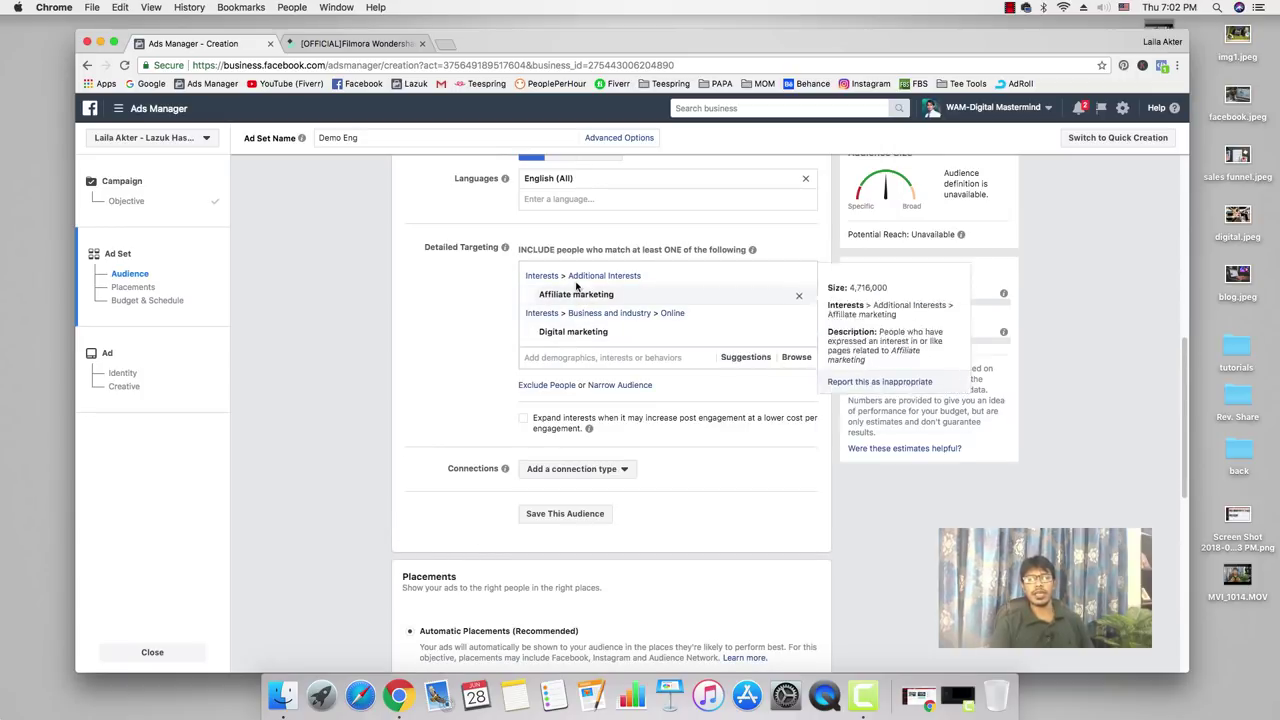
Include the suggested interests Entrepreneurship, Passive income and Social media marketing in the detailed targeting.
scroll(490, 332, "down", 1)
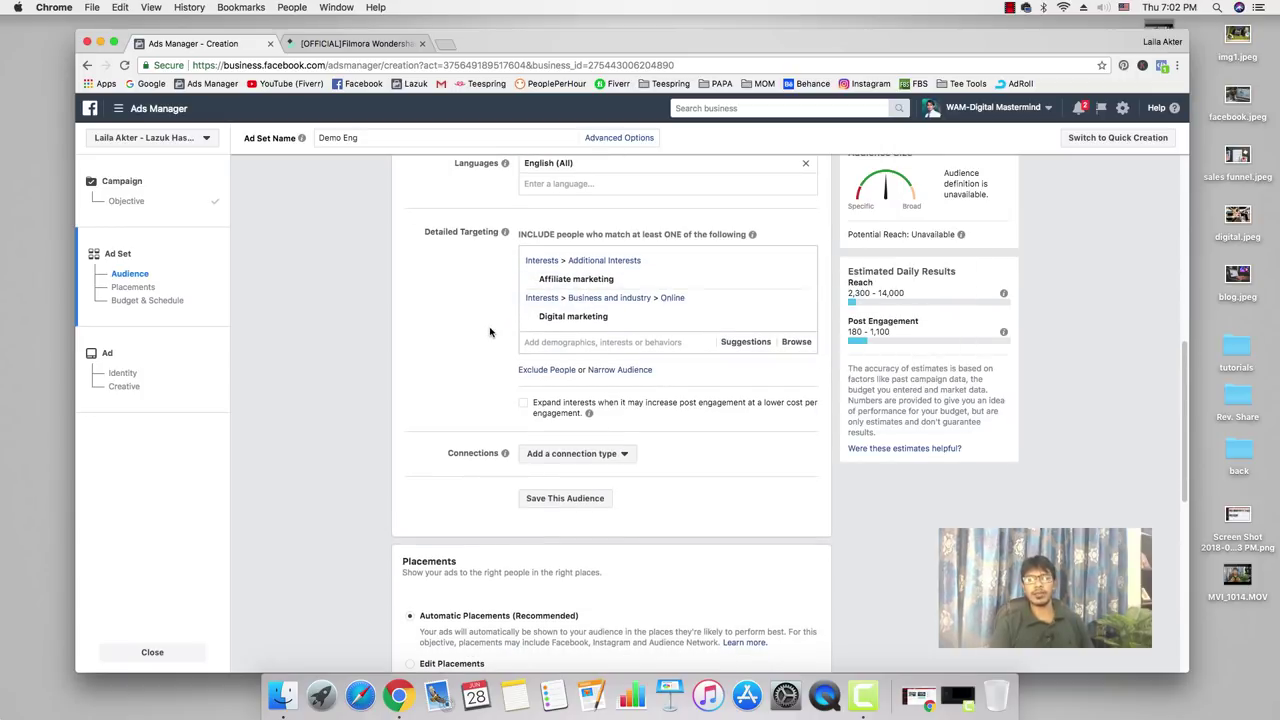
left_click(745, 342)
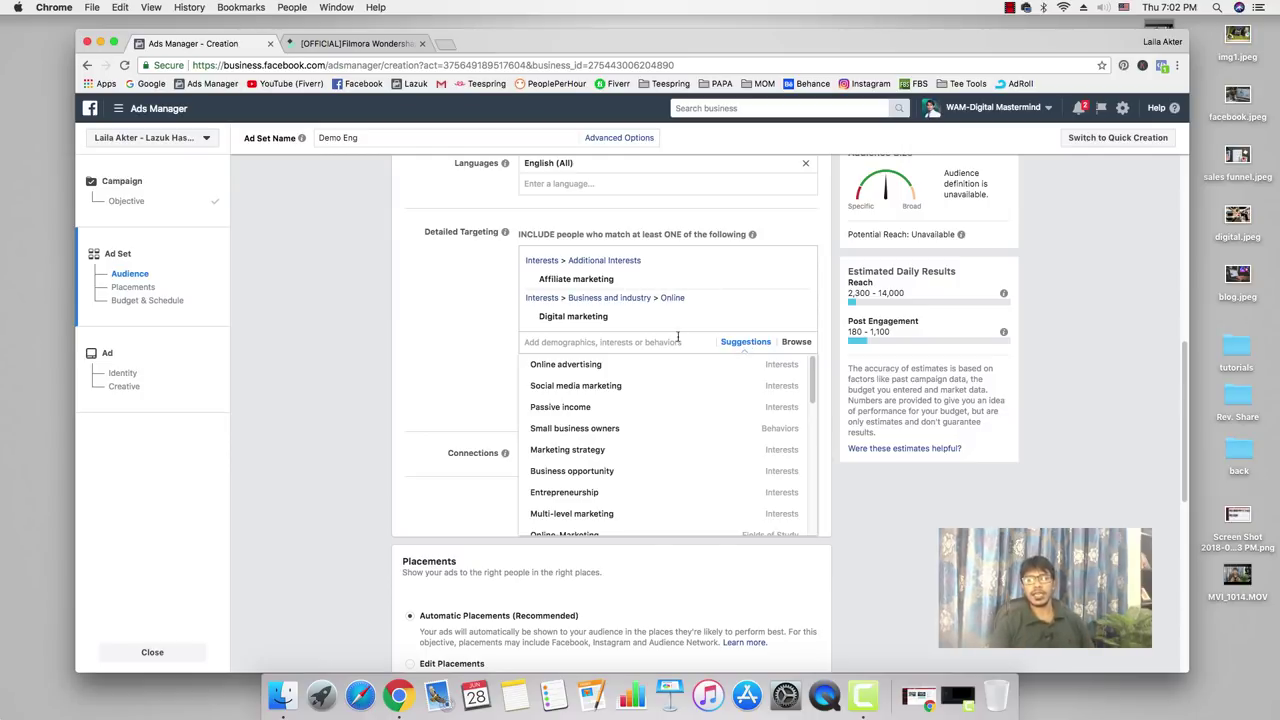
mouse_move(588, 514)
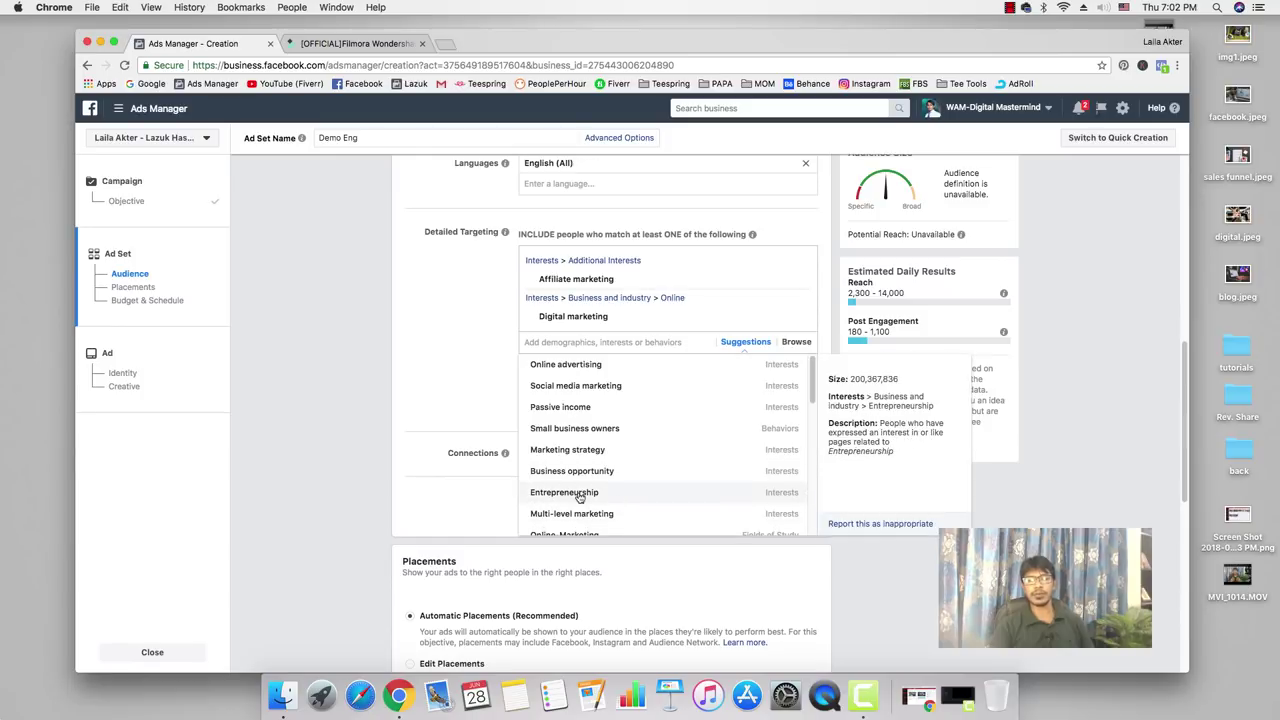
left_click(578, 499)
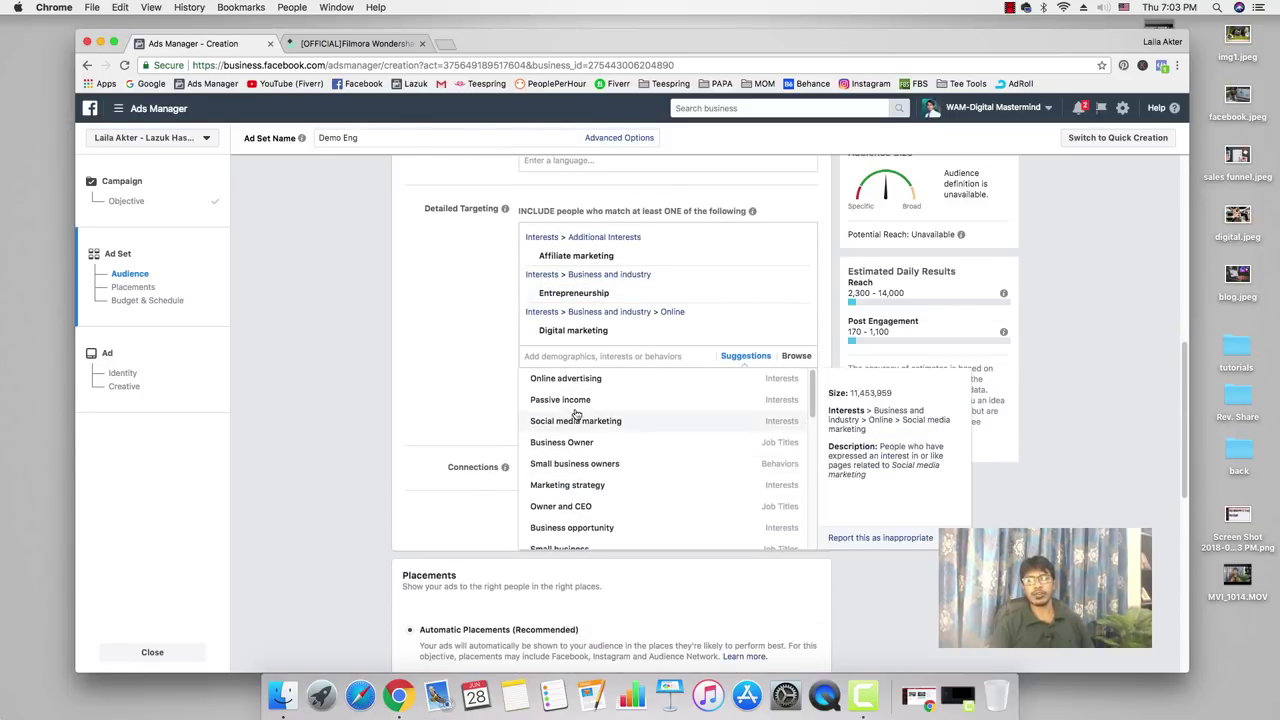
left_click(576, 402)
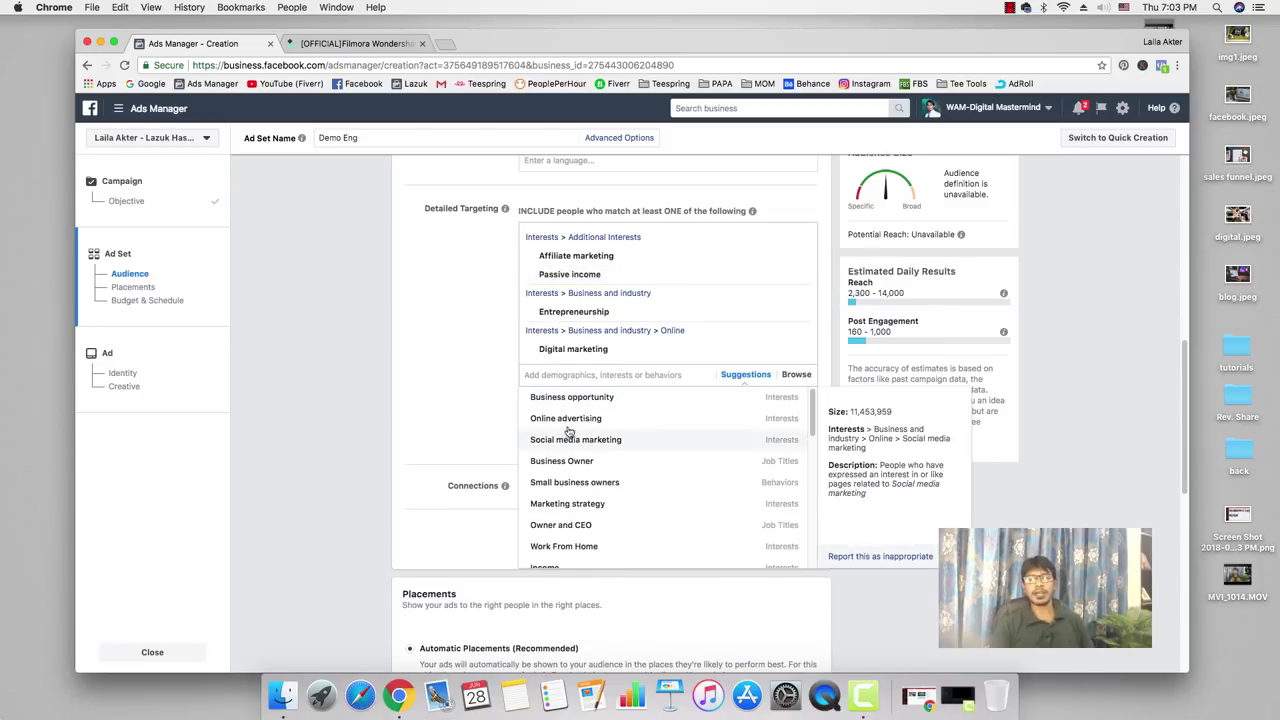
left_click(576, 440)
left_click(454, 392)
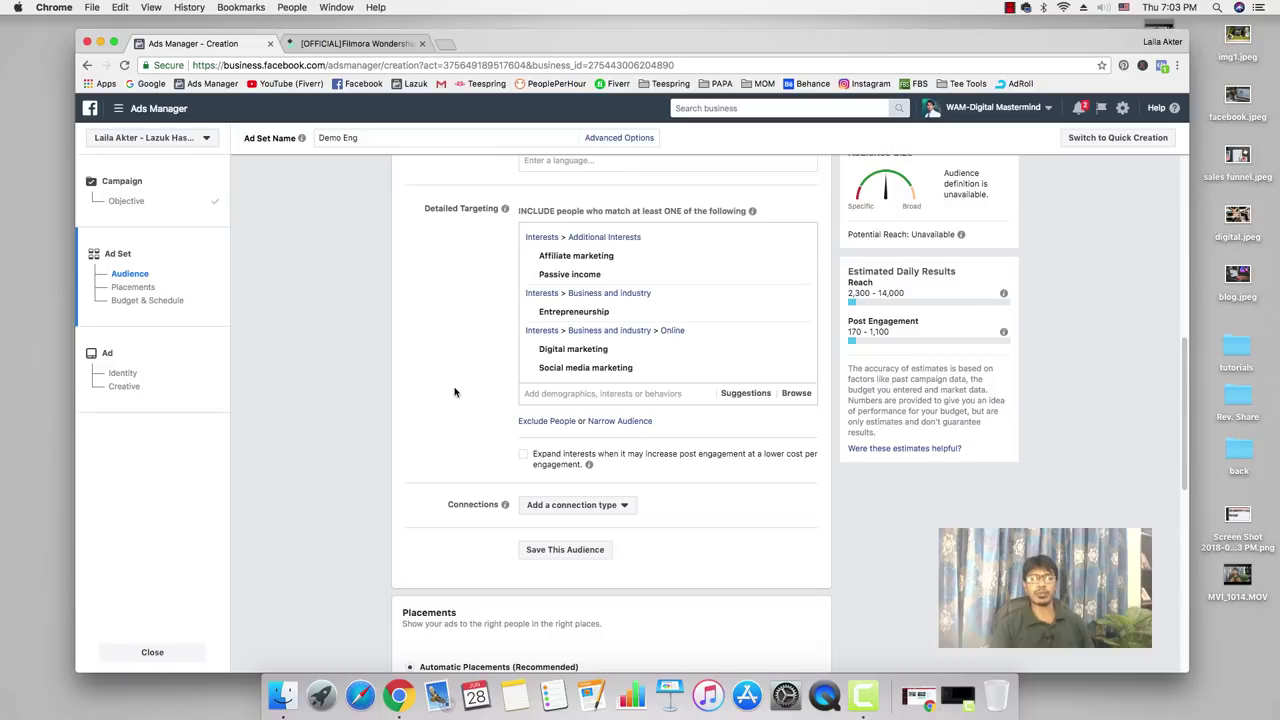
Narrow the audience to people who must also match the interest ClickBank.
mouse_move(597, 253)
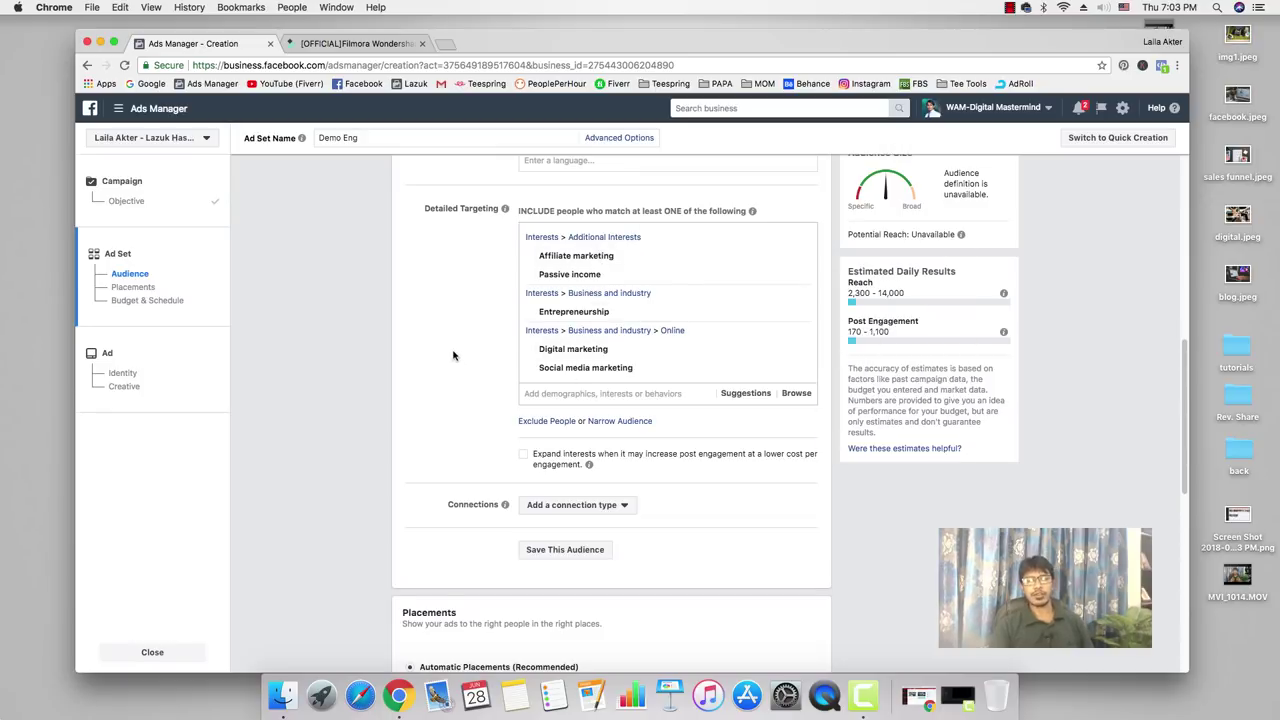
scroll(460, 357, "down", 3)
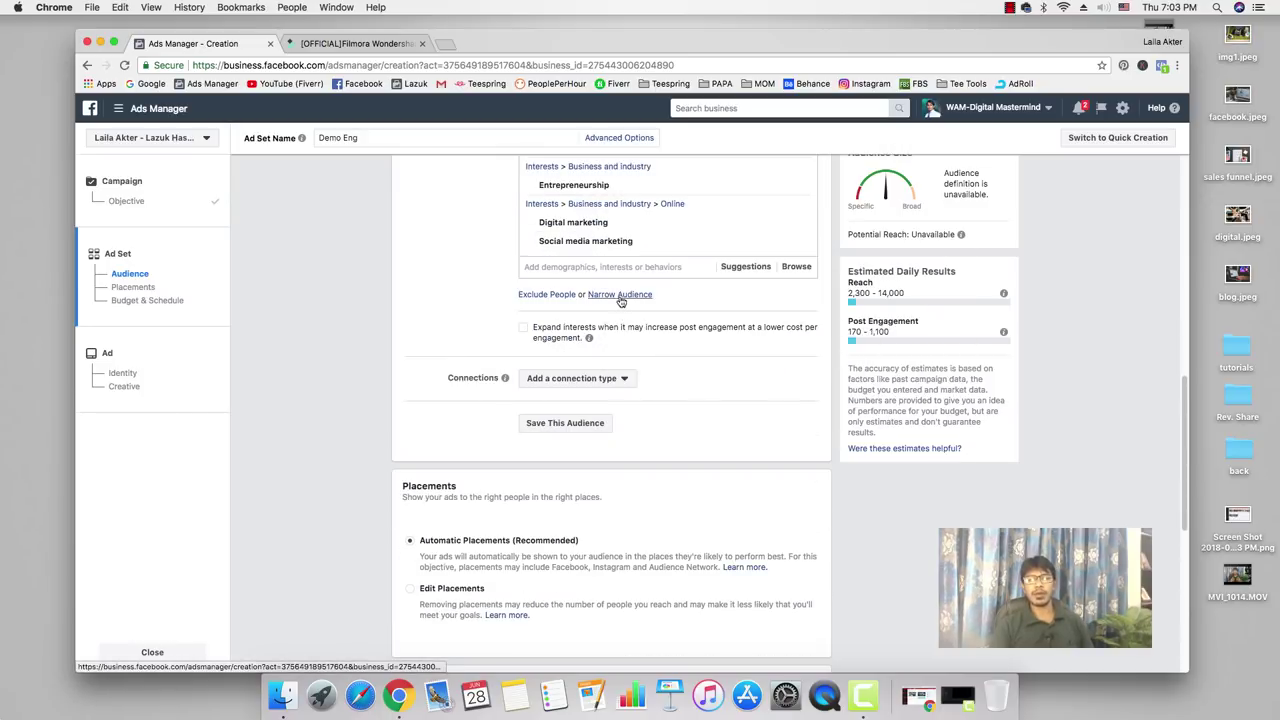
scroll(458, 332, "up", 1)
scroll(456, 333, "up", 2)
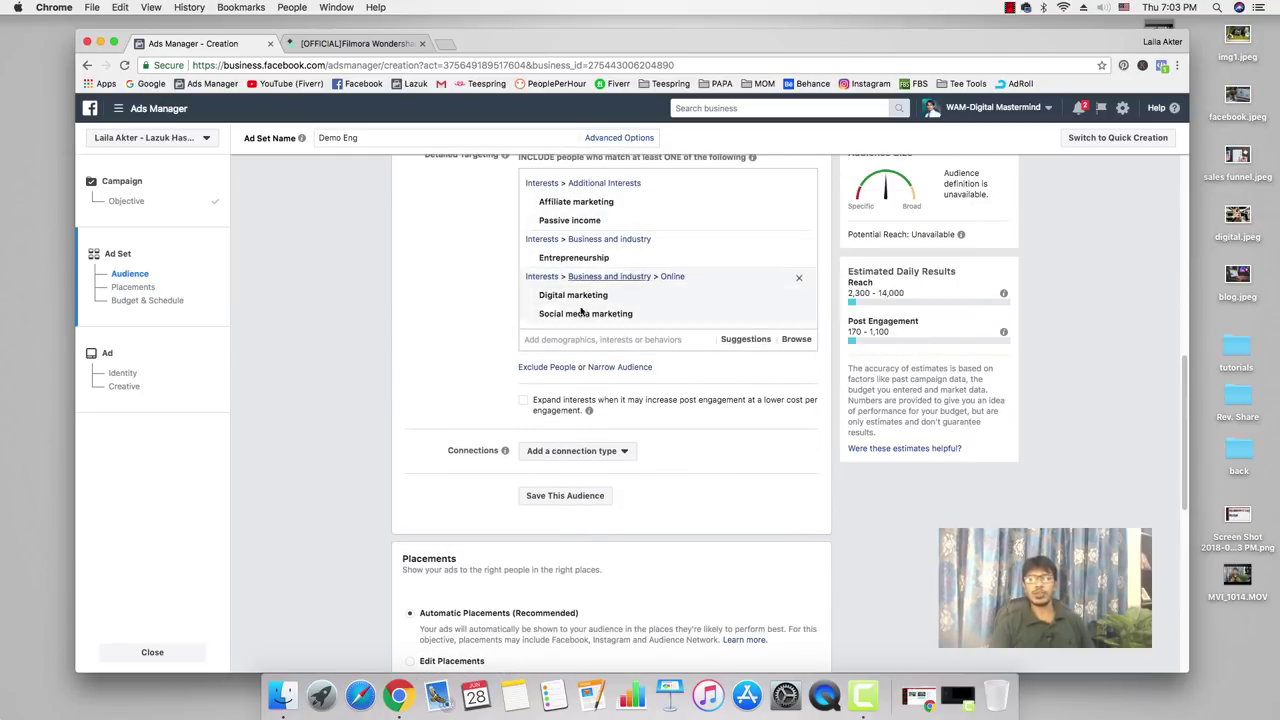
left_click(620, 367)
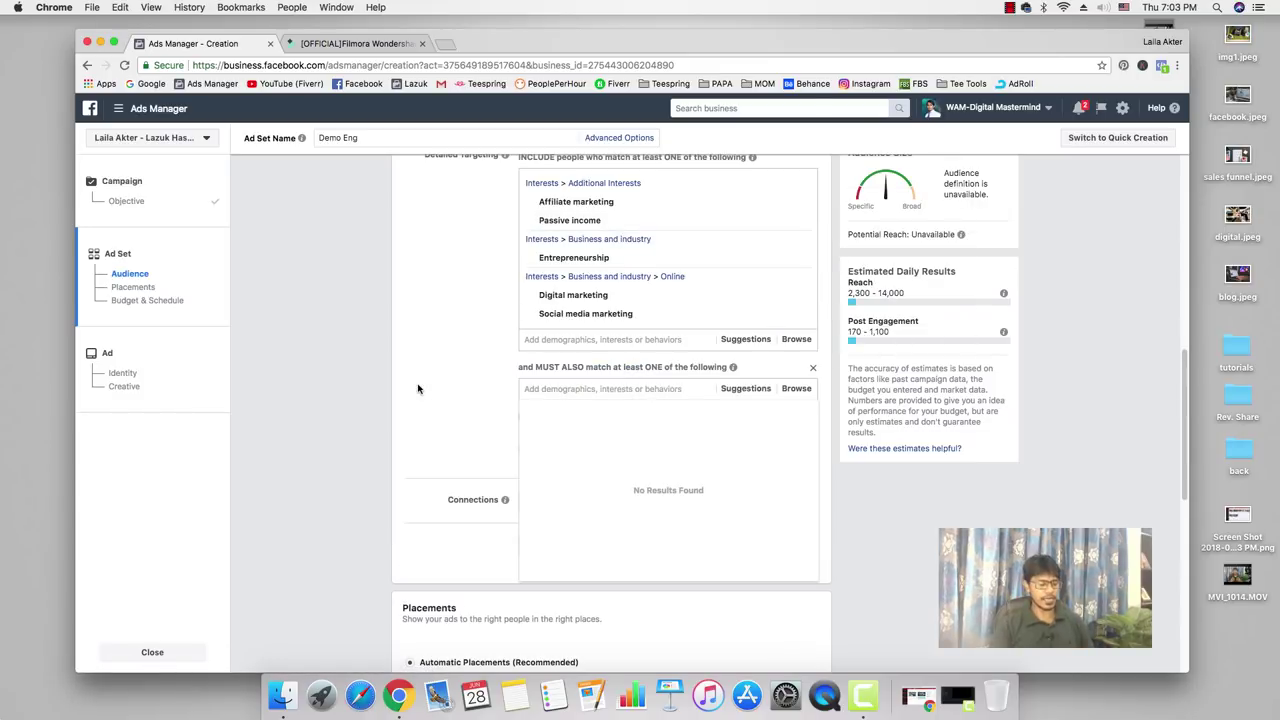
type("clickbank")
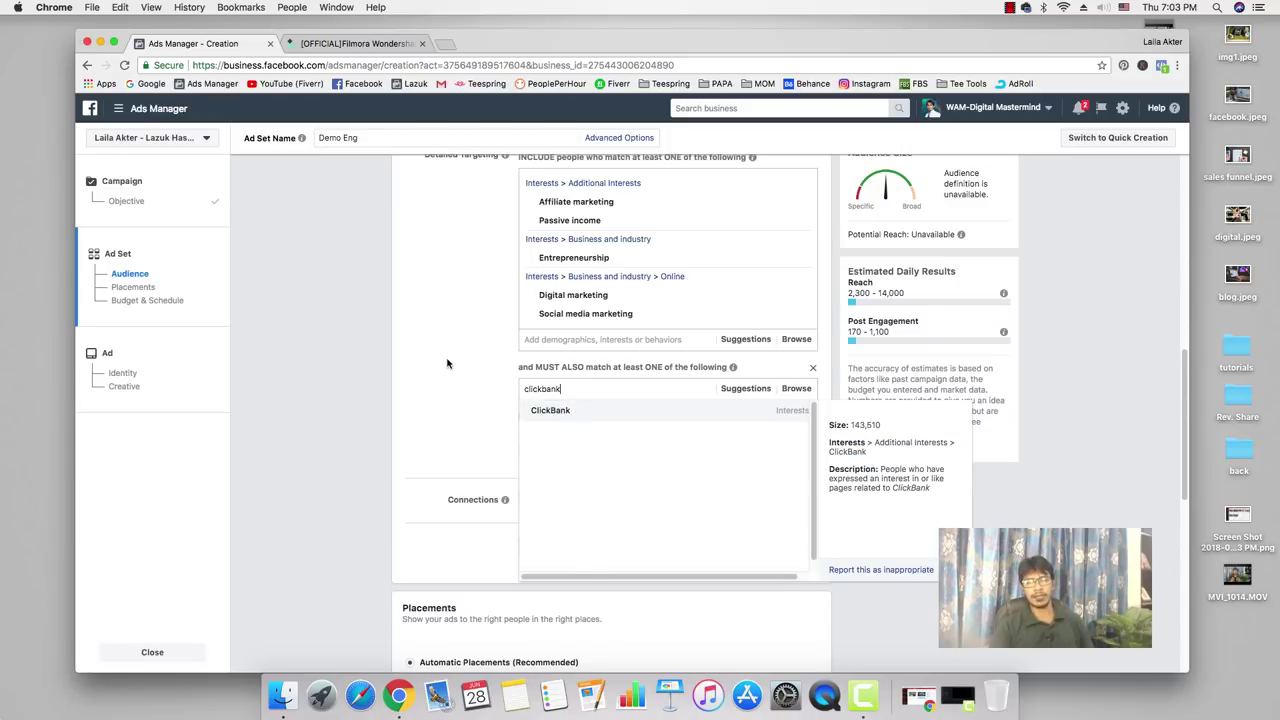
key("Return")
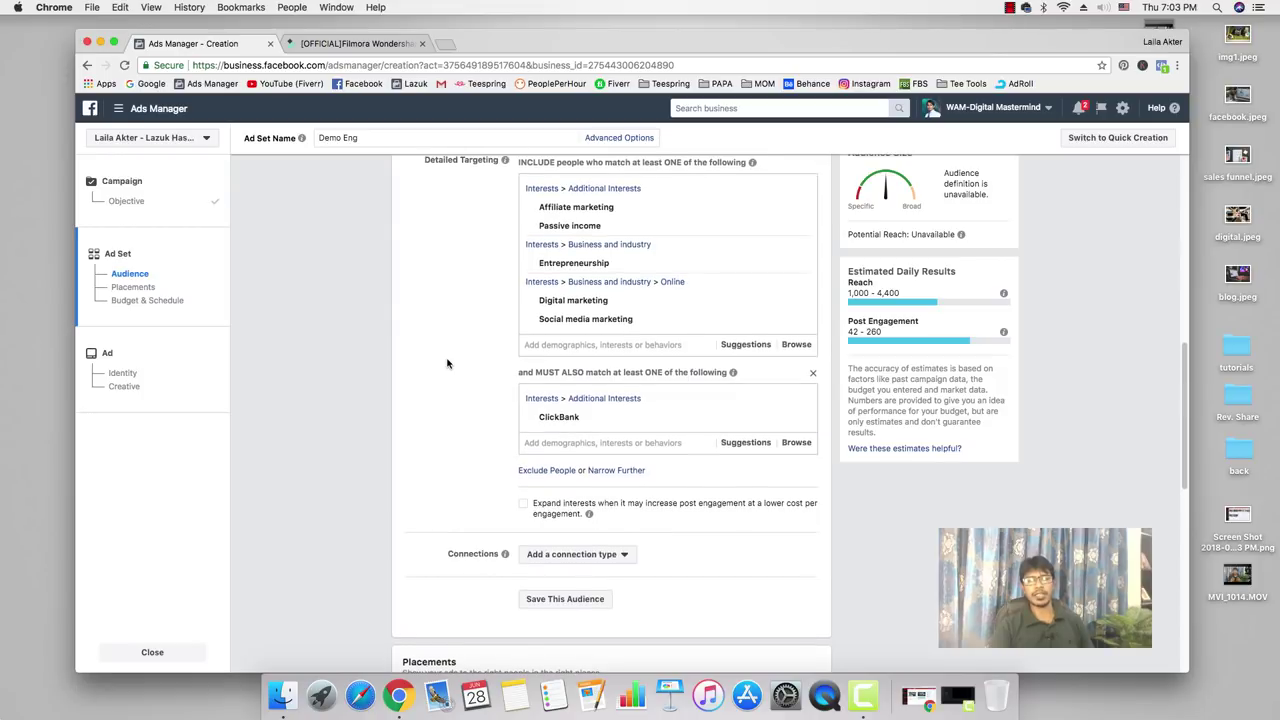
Add the interest MaxBounty Inc. to the must-also-match group alongside ClickBank.
scroll(447, 363, "up", 1)
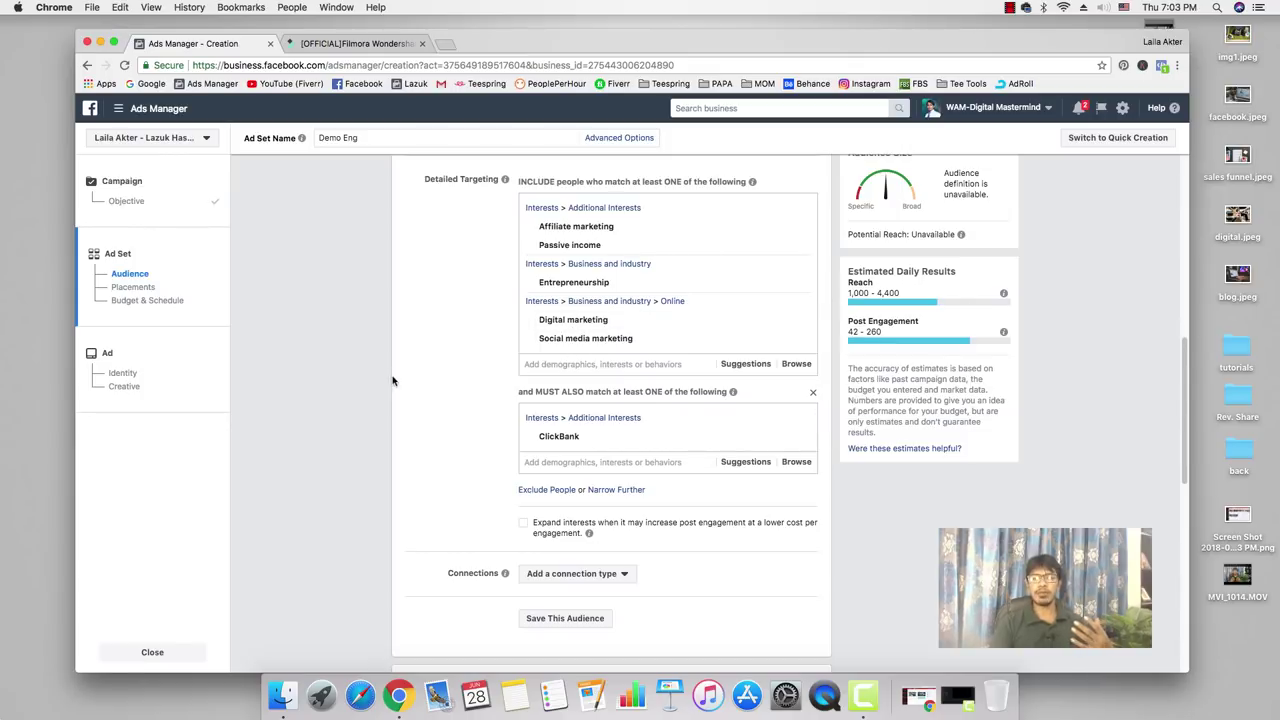
left_click(586, 462)
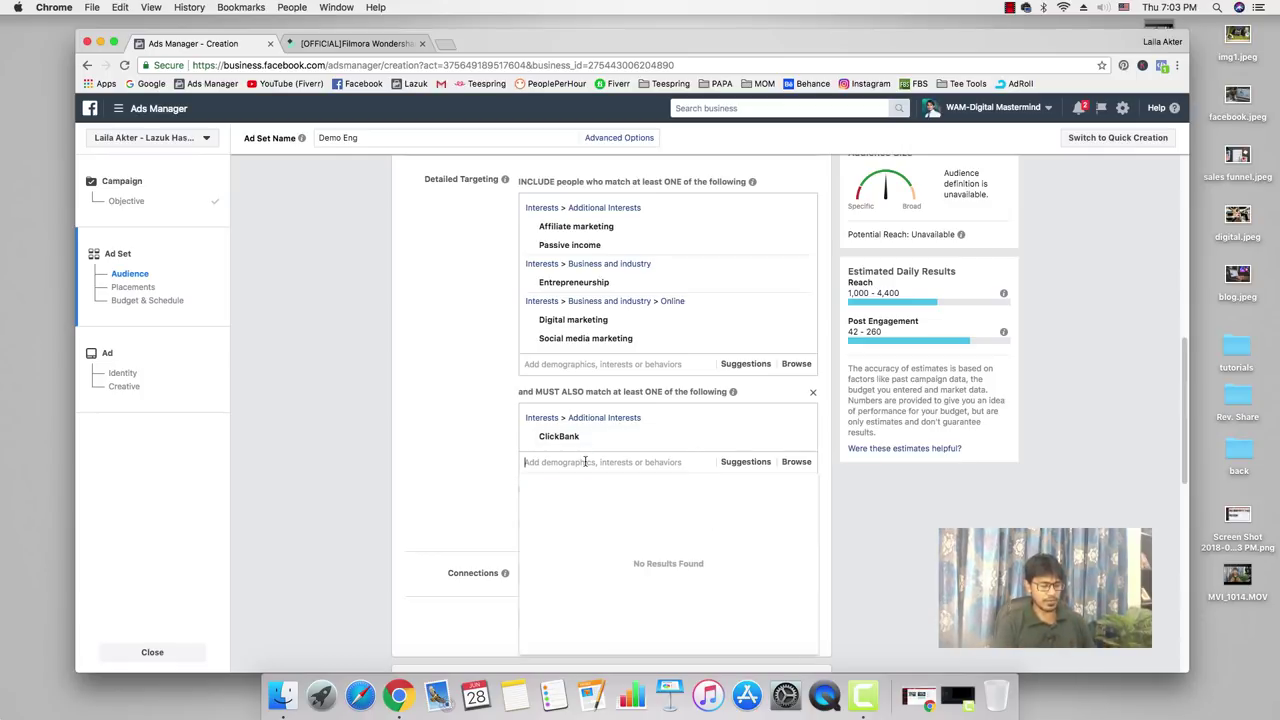
type("get")
key("BackSpace")
key("BackSpace")
key("BackSpace")
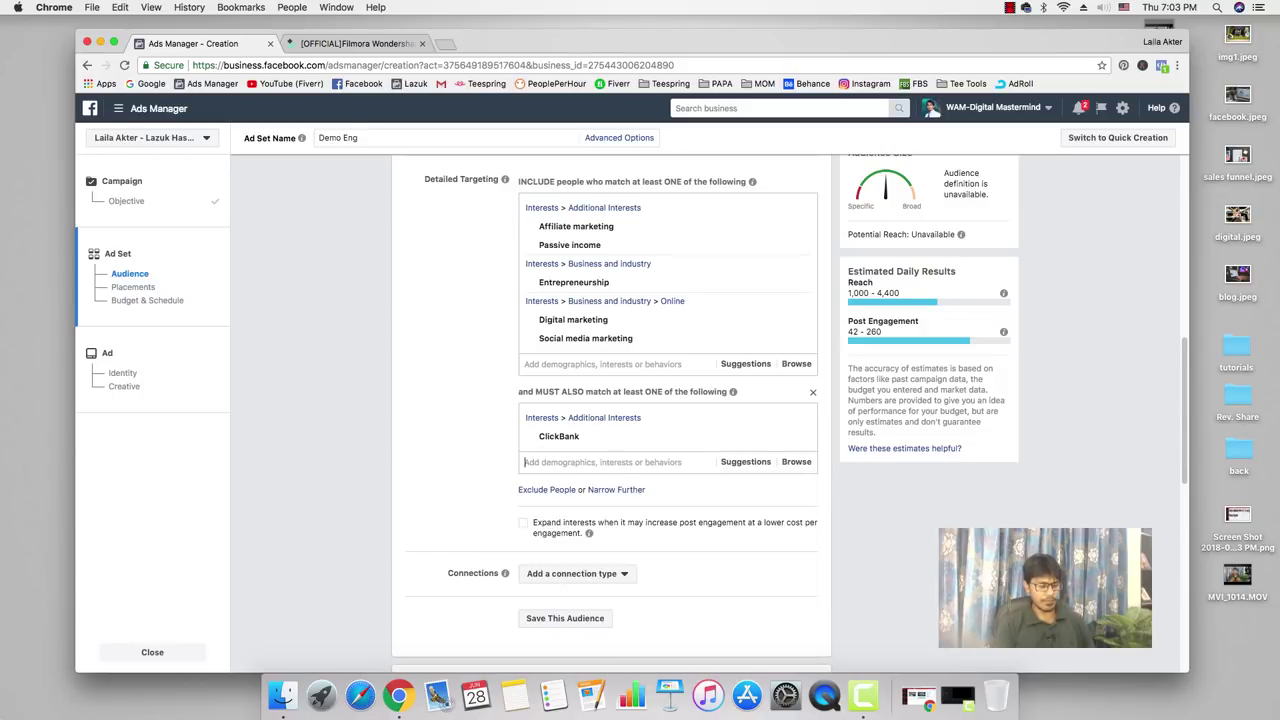
type("maxb")
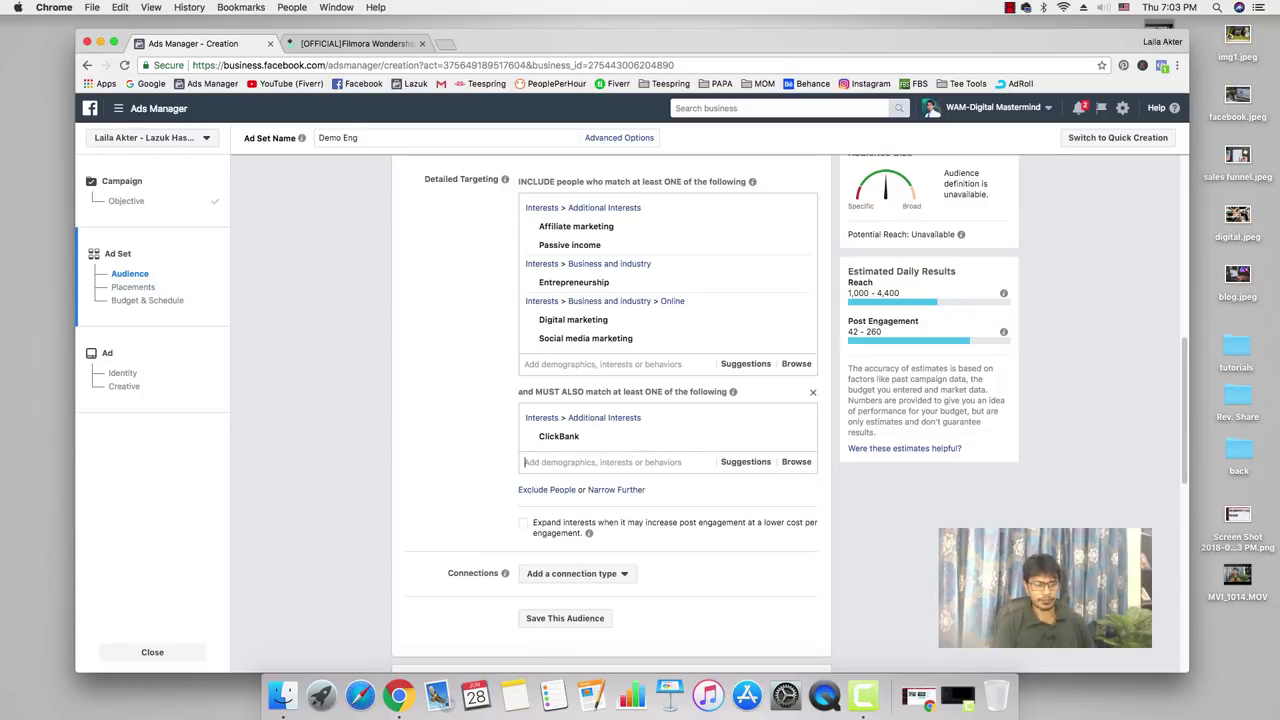
type("ount")
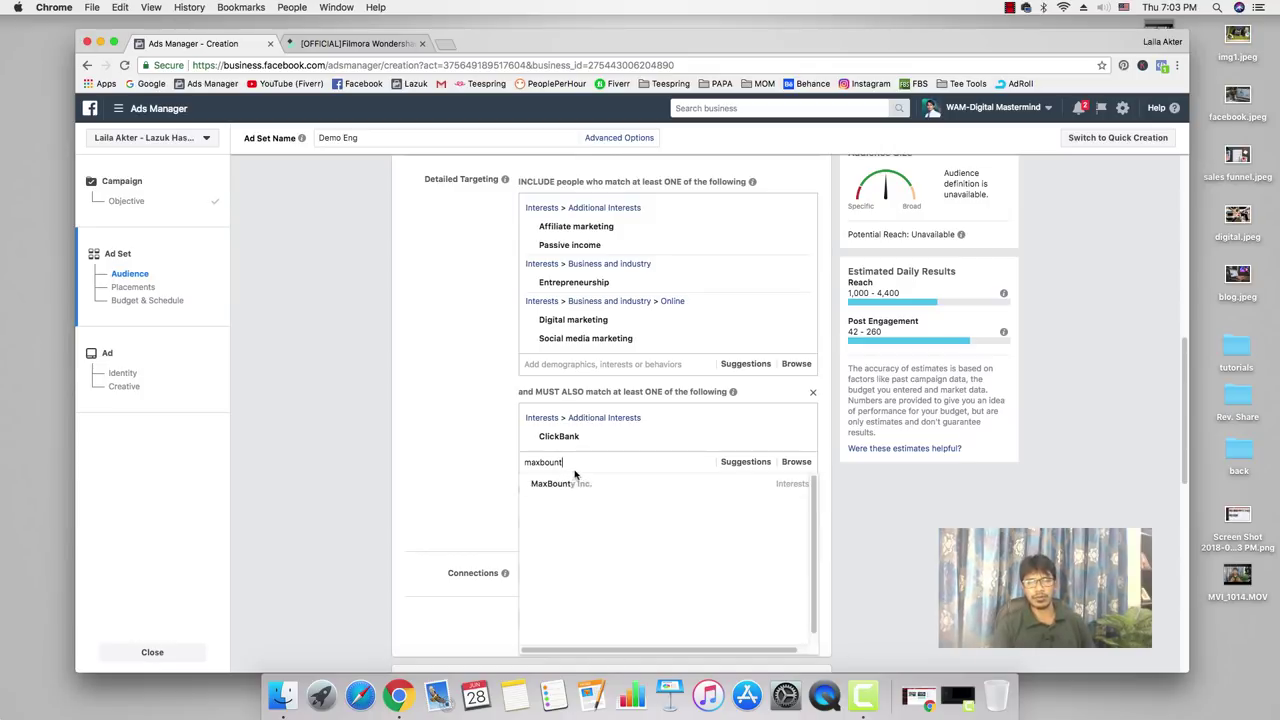
left_click(576, 489)
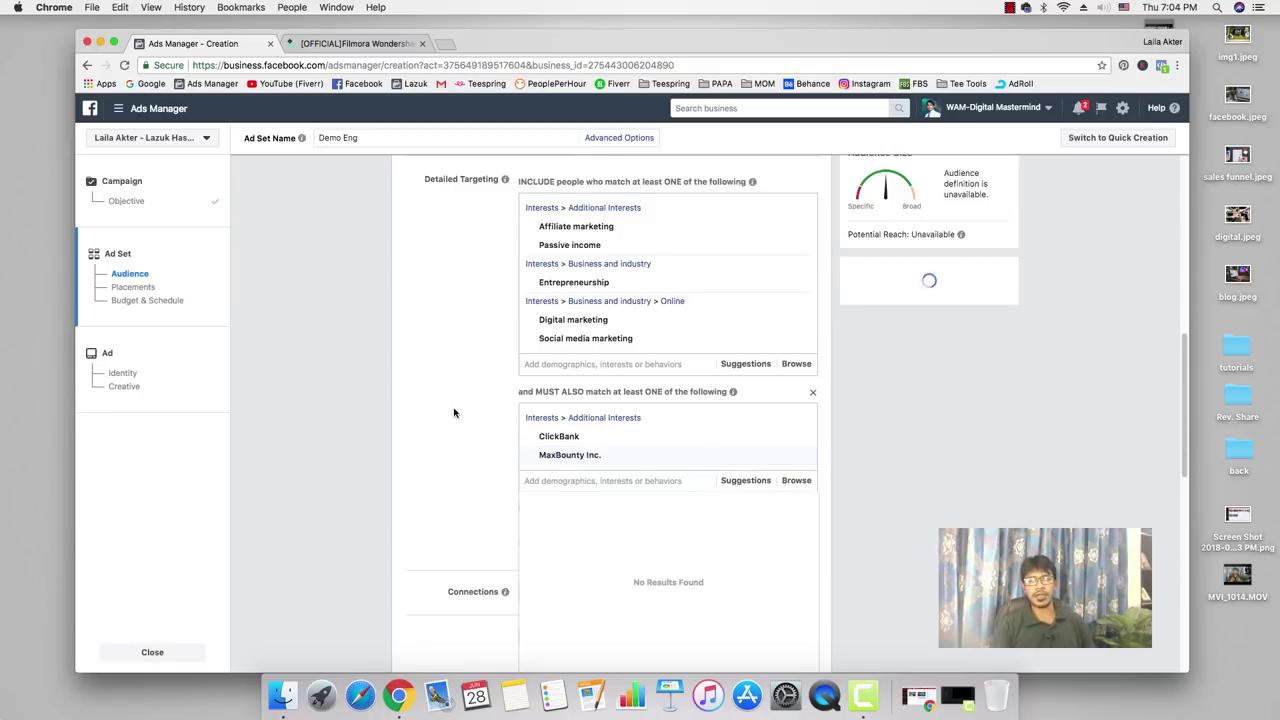
left_click(453, 413)
Add the suggested interest Russell Brunson to the must-also-match group of the detailed targeting.
scroll(453, 413, "down", 2)
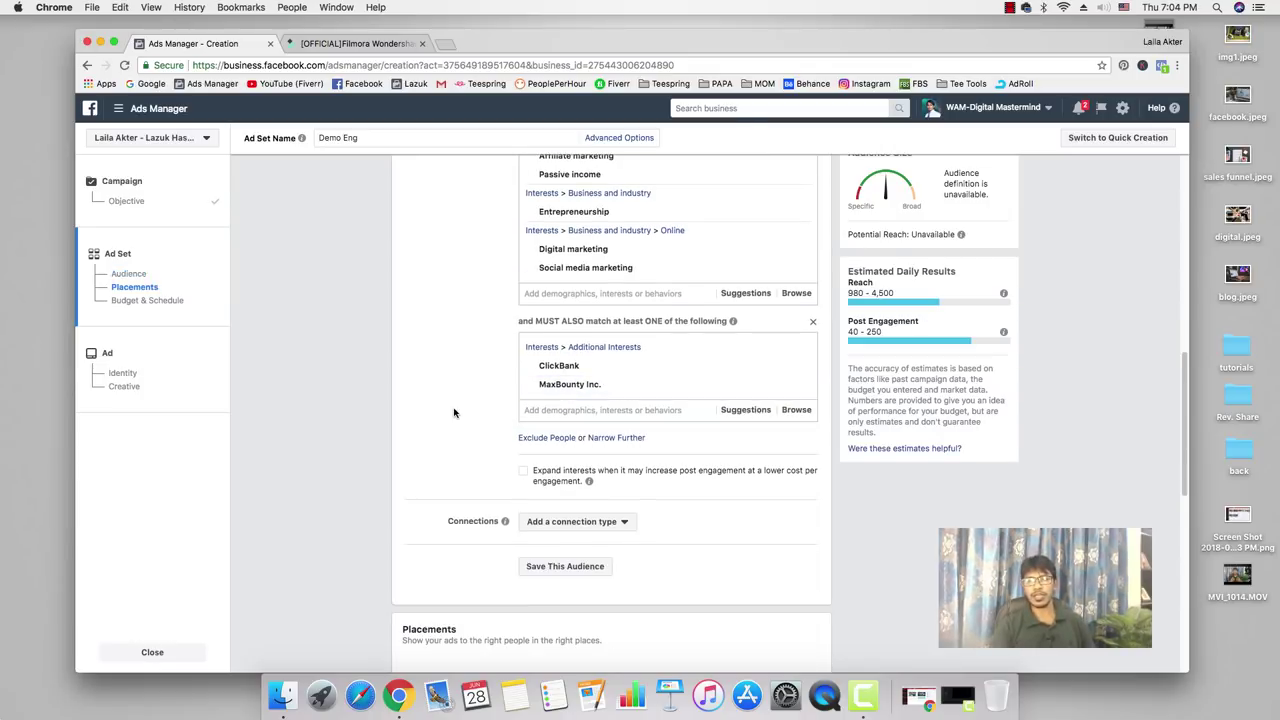
left_click(745, 411)
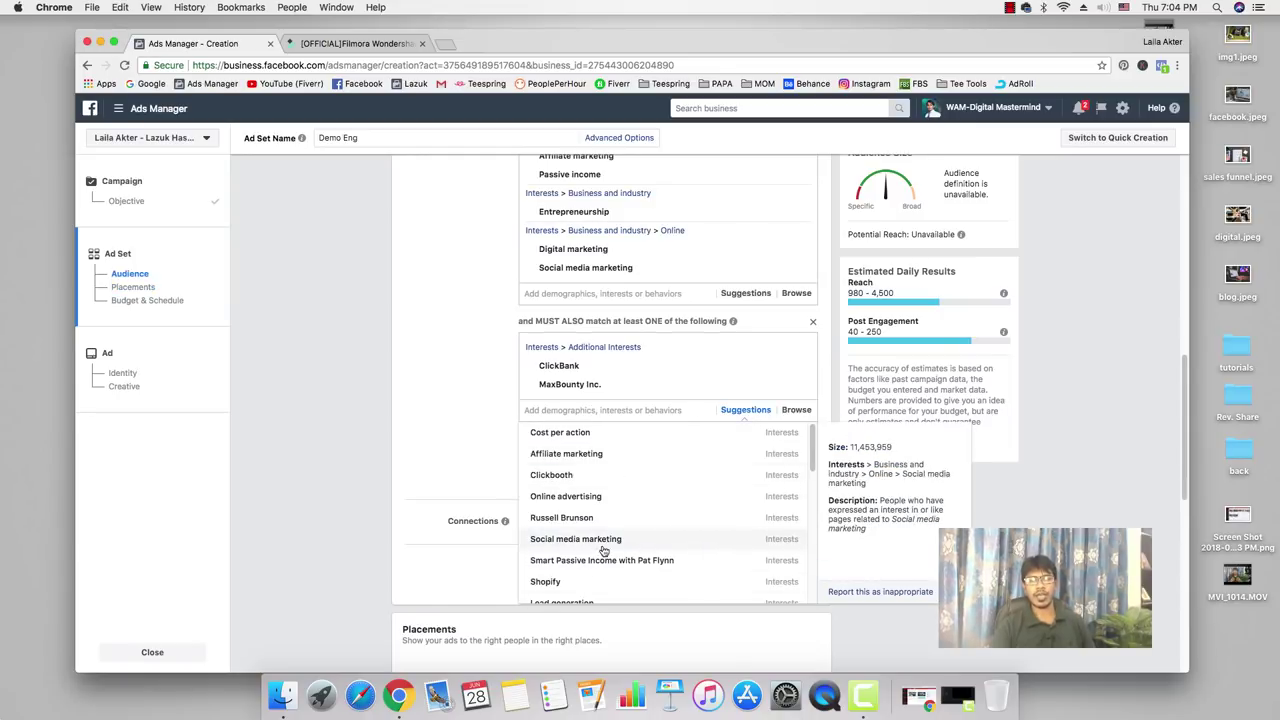
scroll(605, 550, "down", 1)
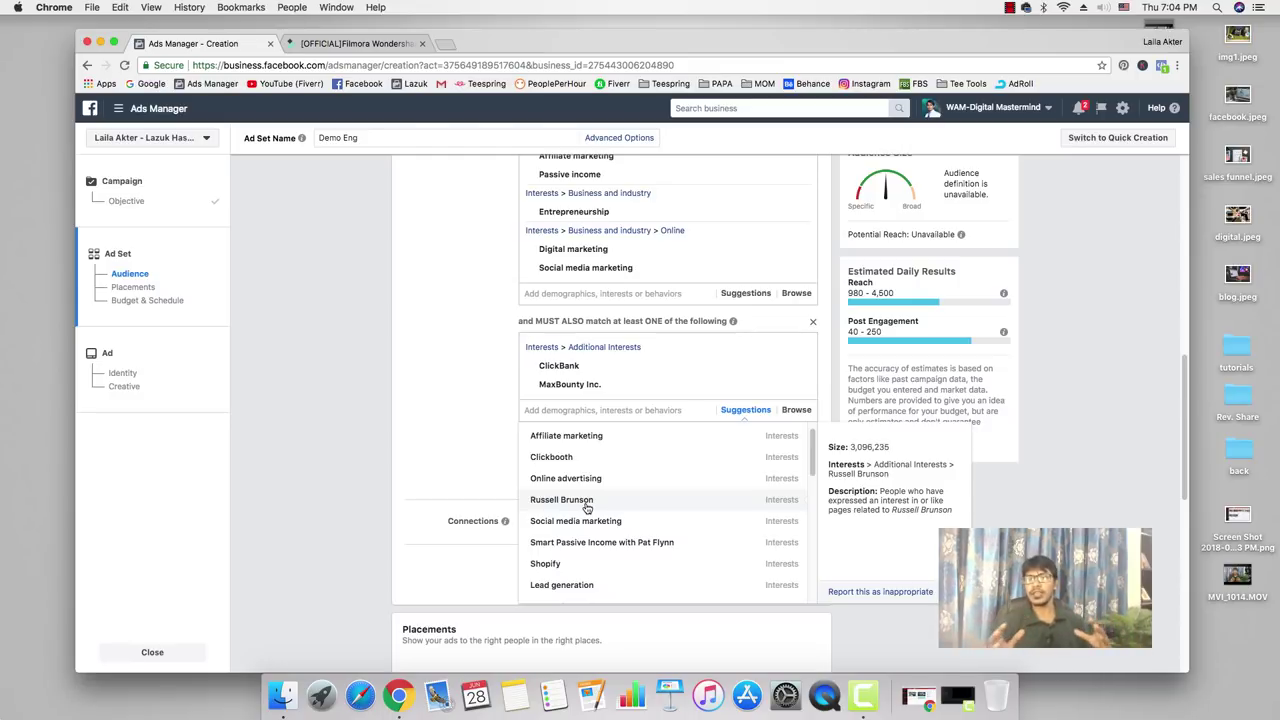
left_click(586, 503)
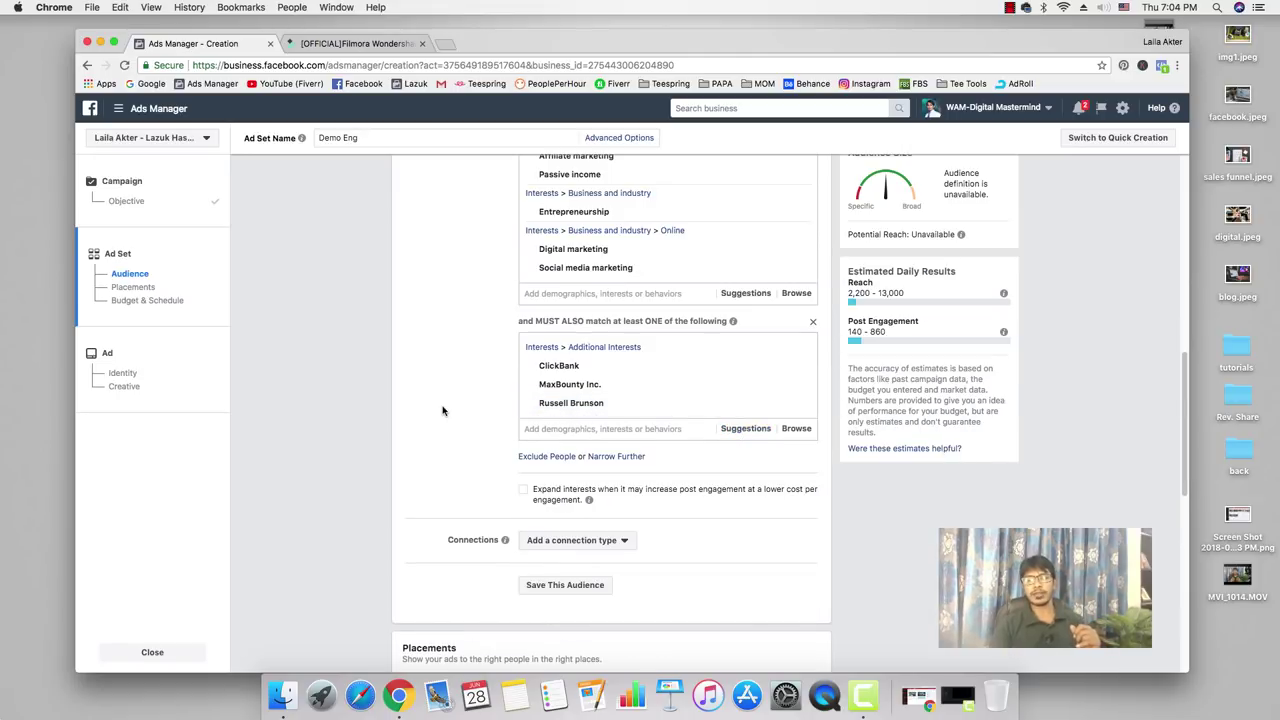
scroll(441, 413, "up", 3)
scroll(441, 413, "down", 1)
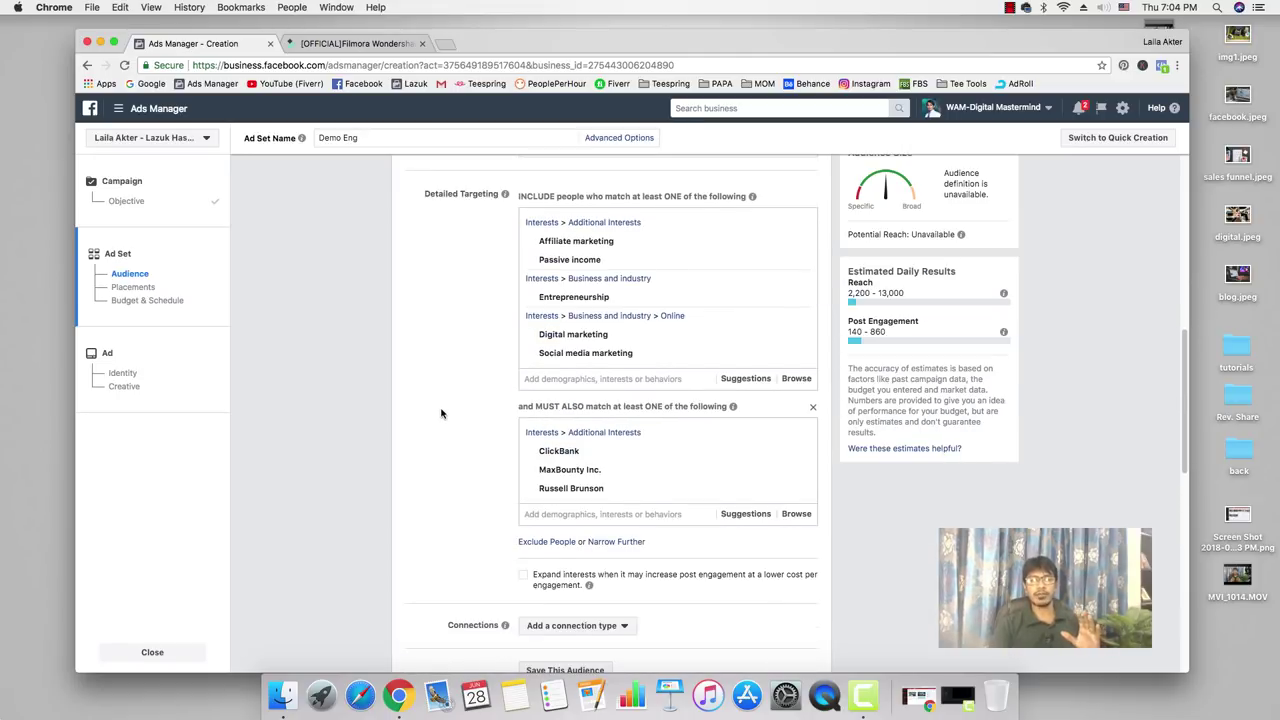
Add a Facebook Pages connection that targets people who like the advertiser's own Page.
mouse_move(562, 248)
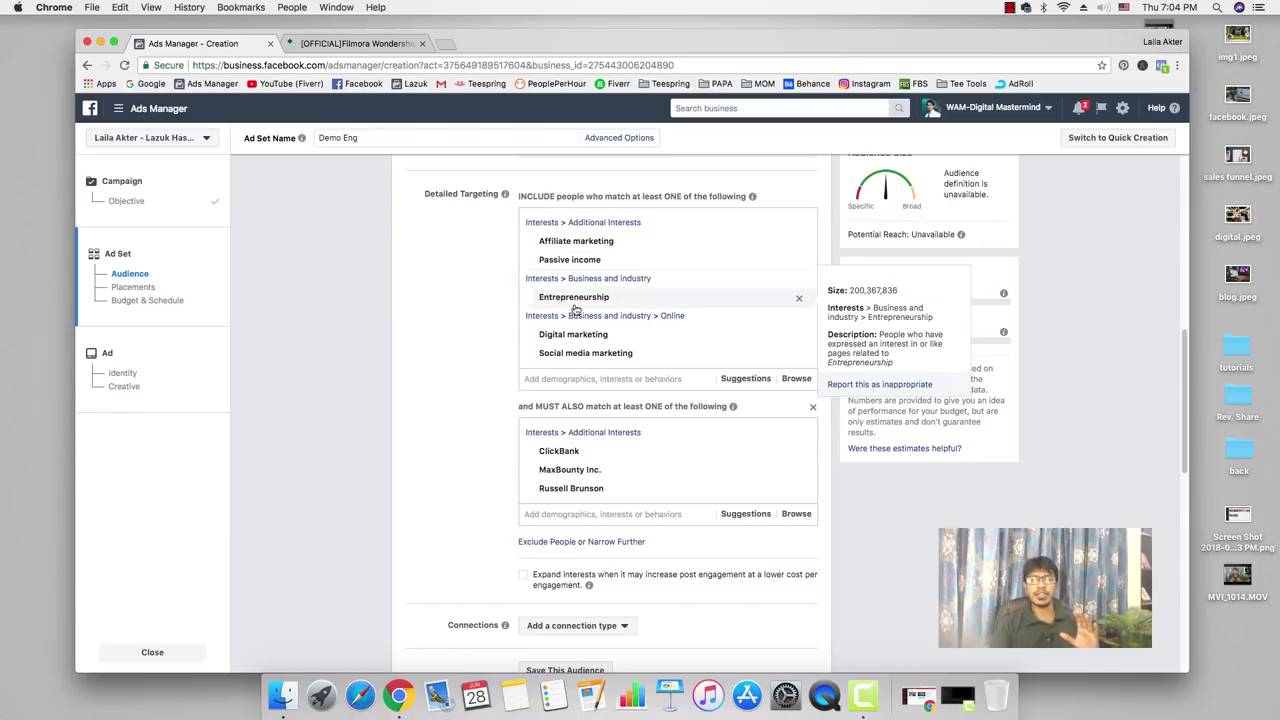
mouse_move(580, 340)
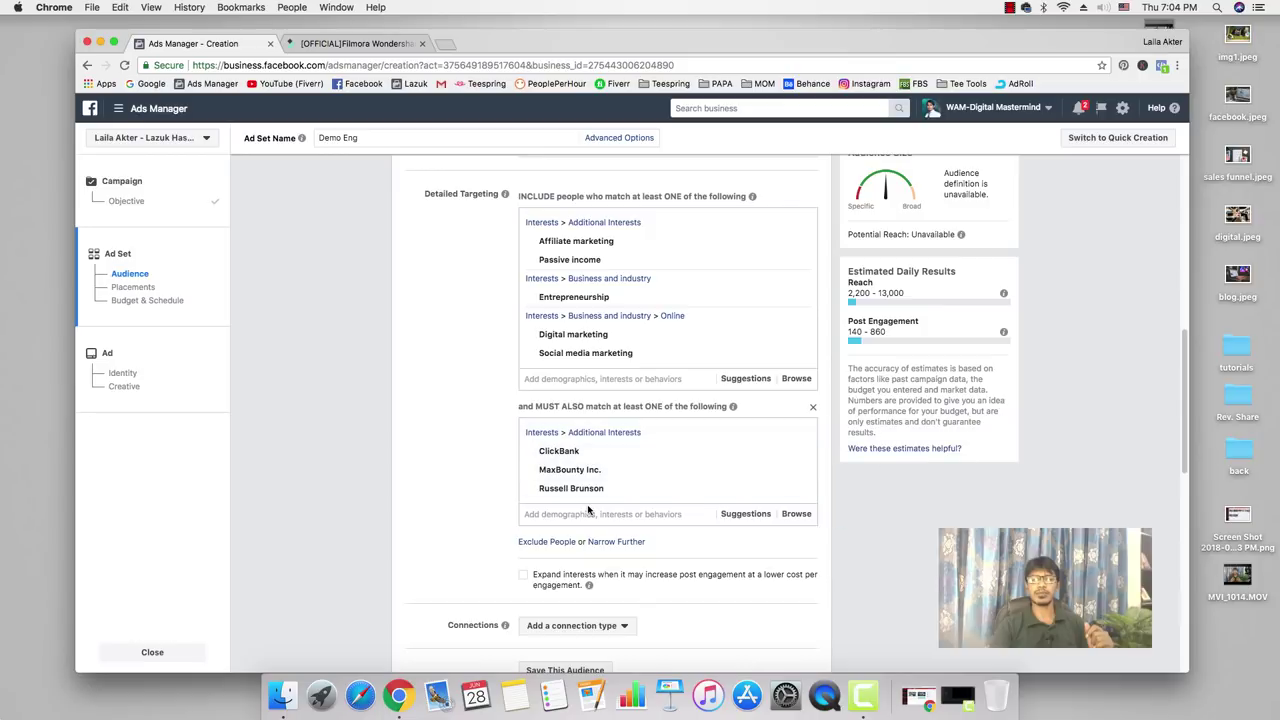
mouse_move(587, 494)
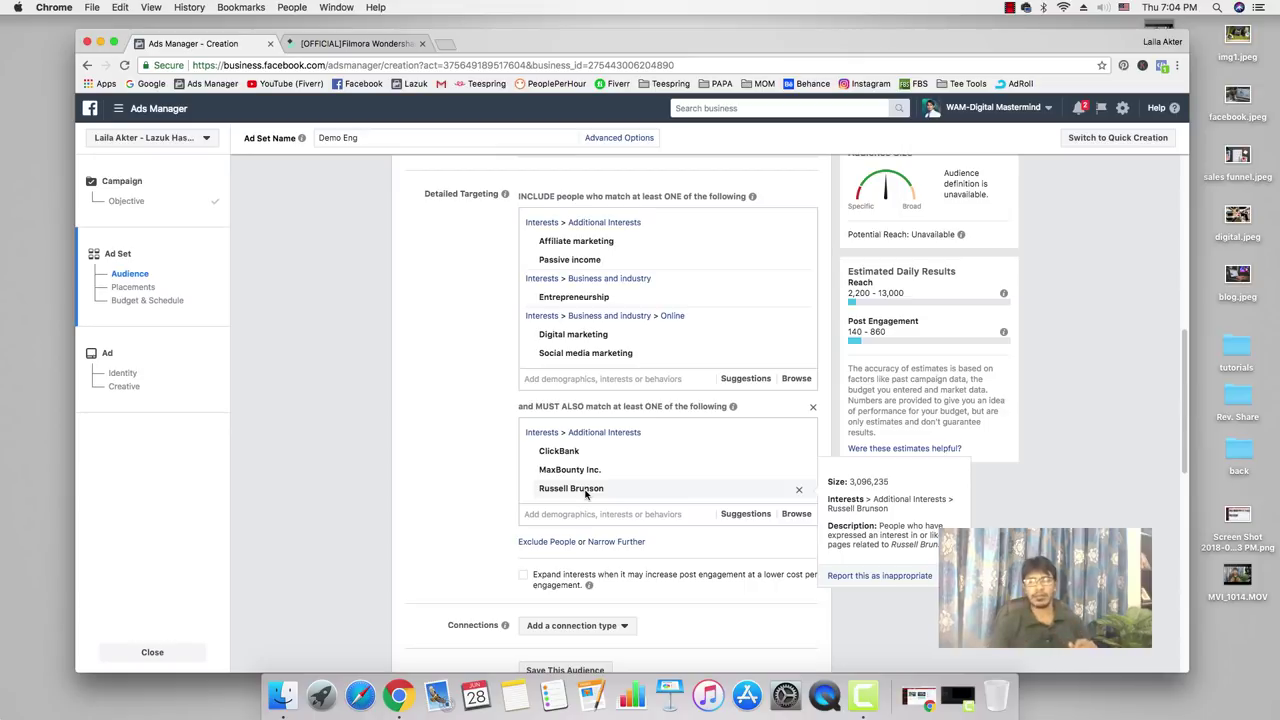
scroll(420, 503, "down", 5)
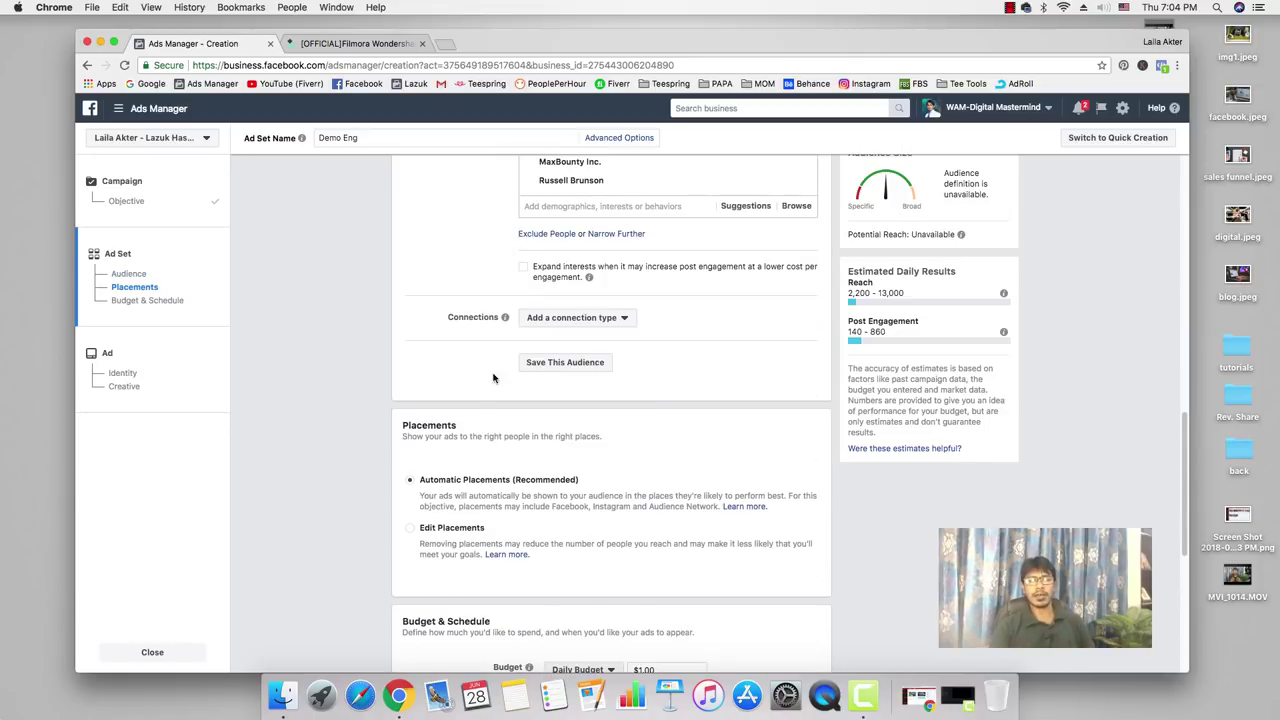
left_click(564, 321)
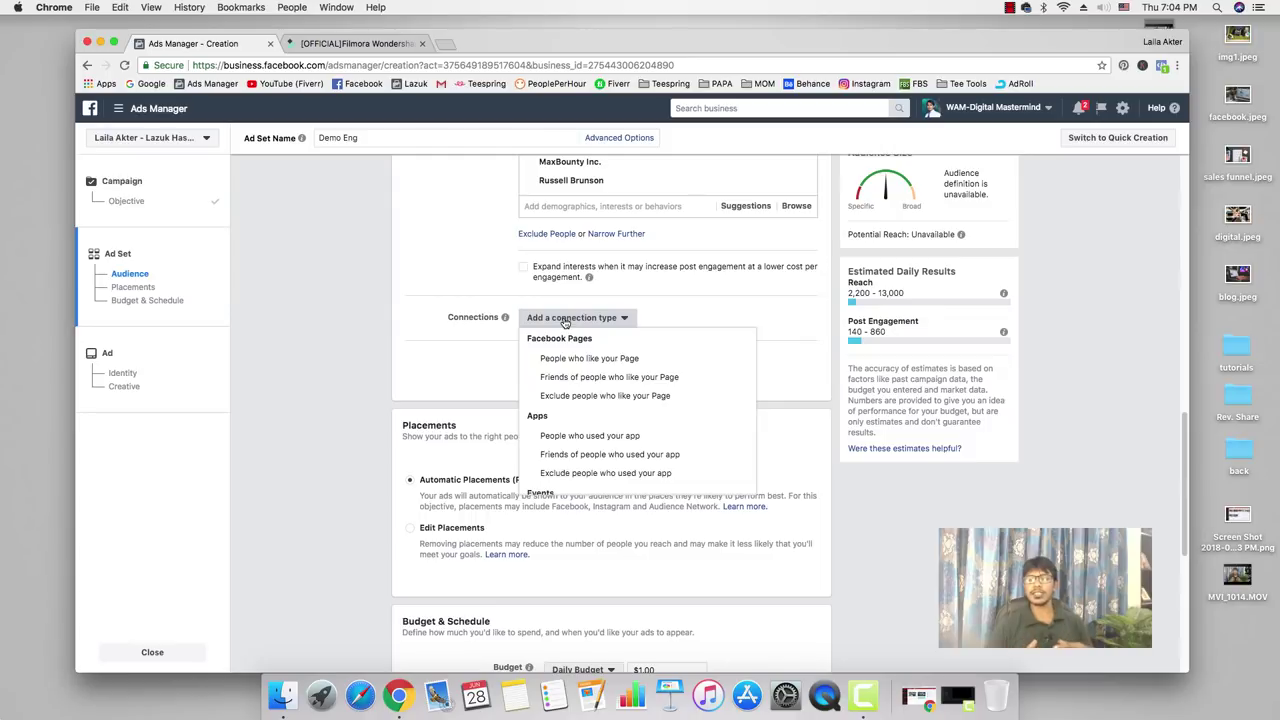
left_click(604, 360)
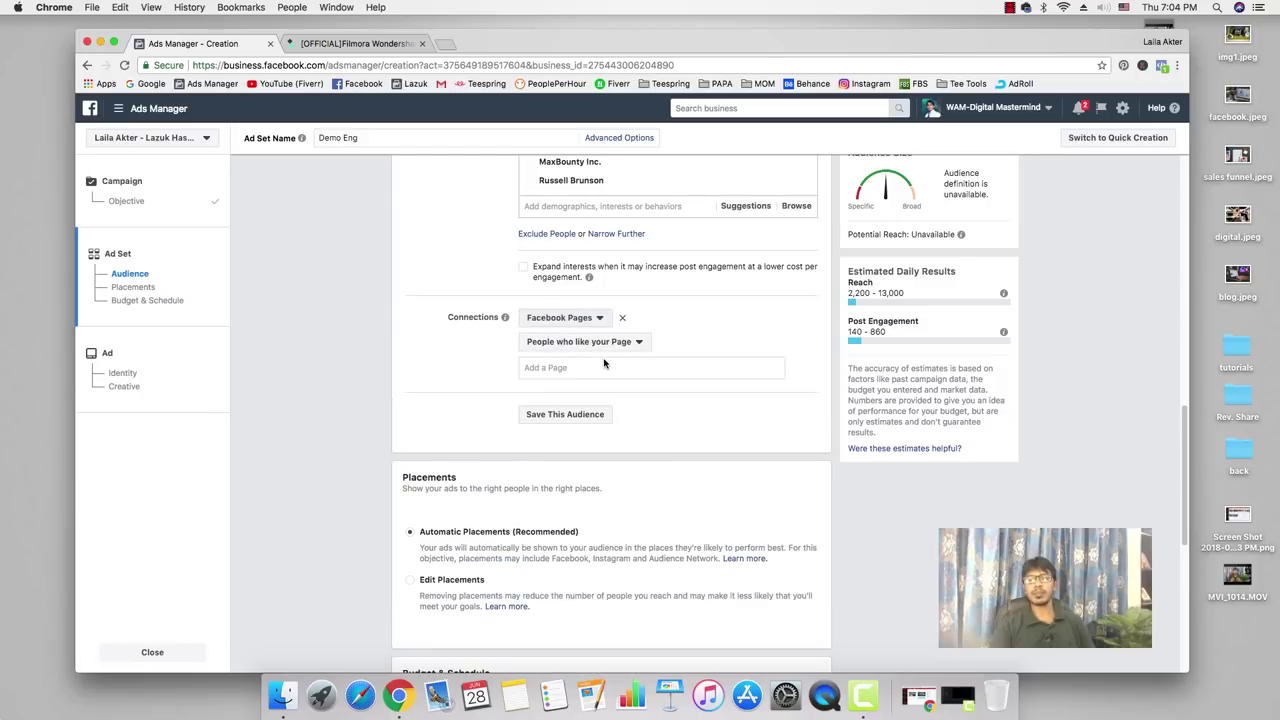
left_click(602, 367)
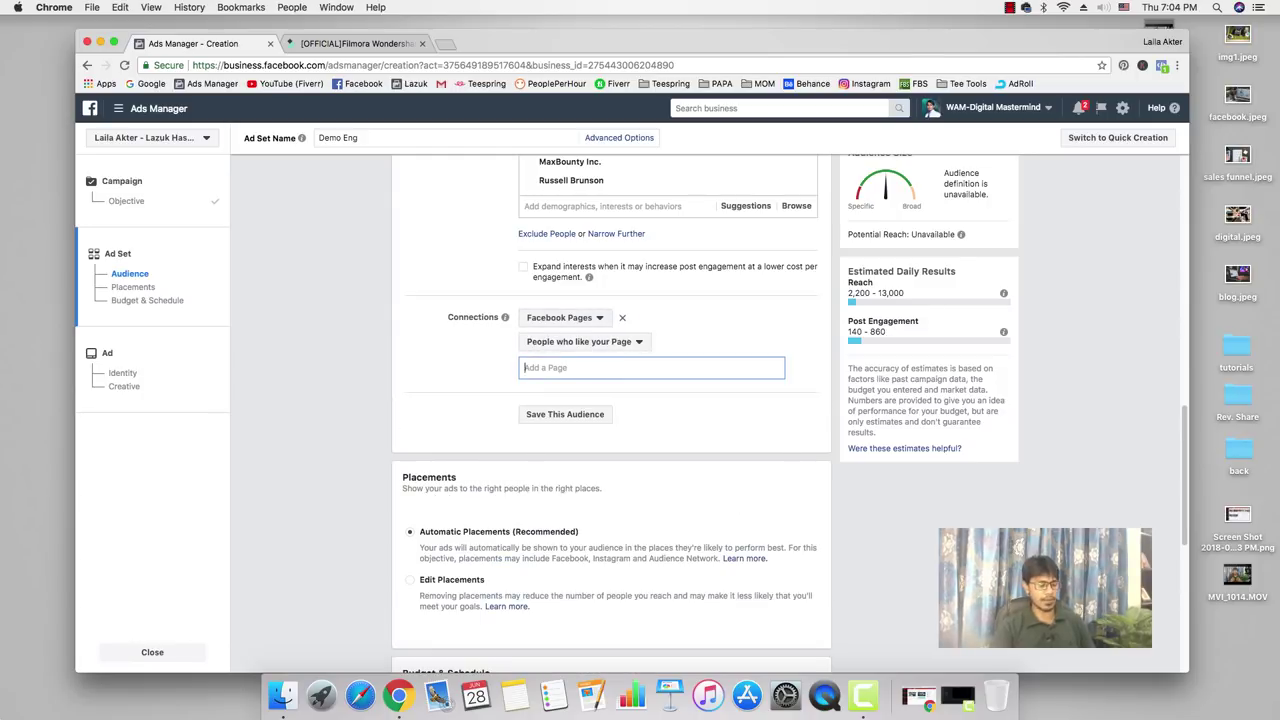
type("lazuk")
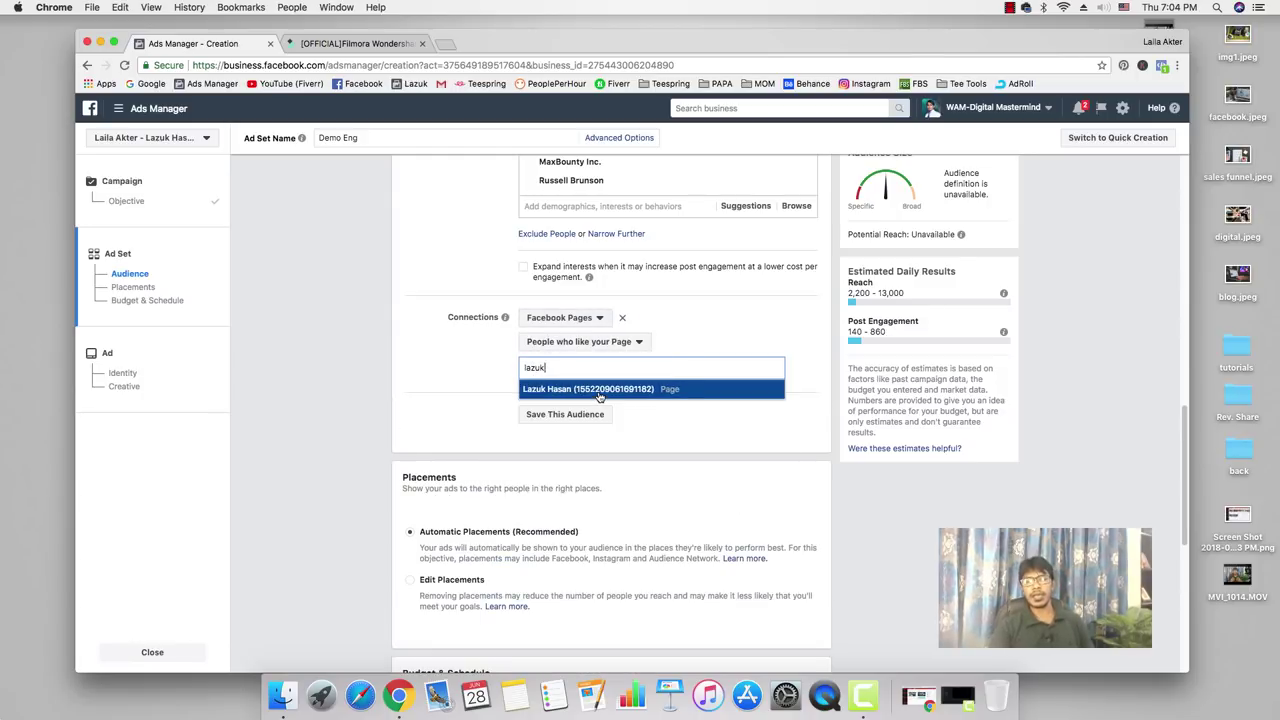
left_click(600, 390)
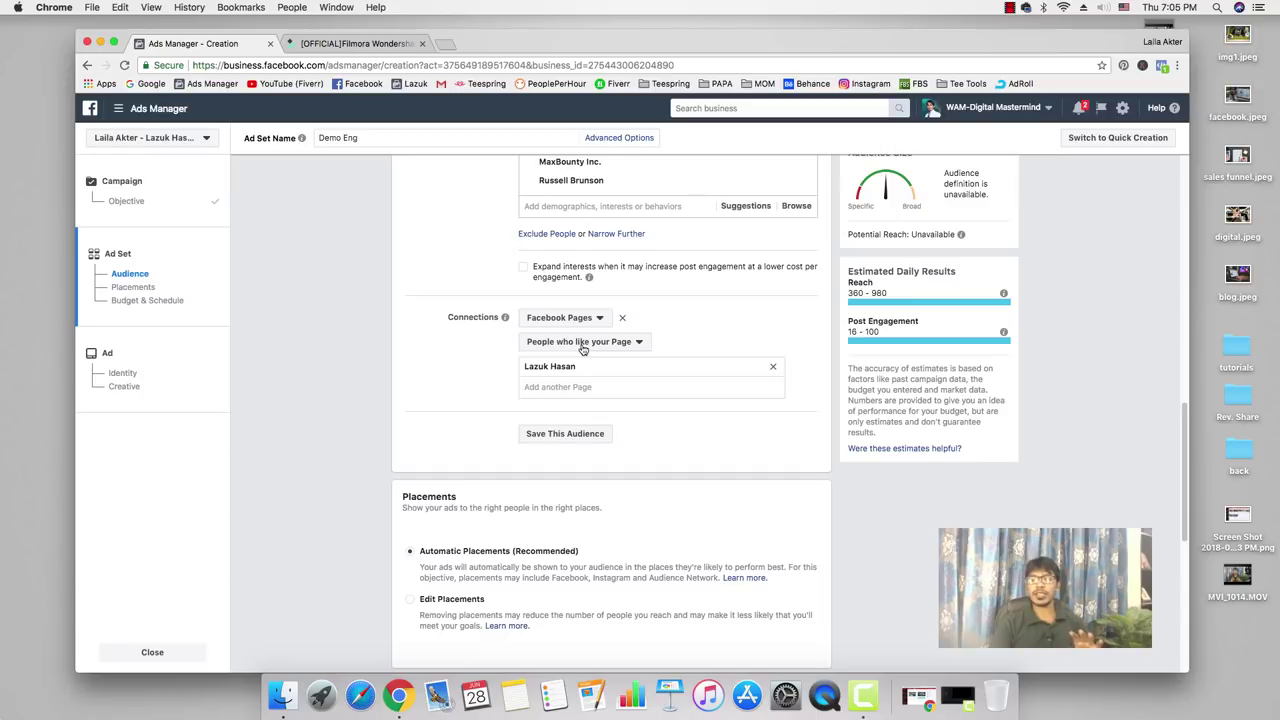
Remove the Facebook Pages connection from the audience.
scroll(583, 347, "down", 2)
scroll(570, 300, "up", 5)
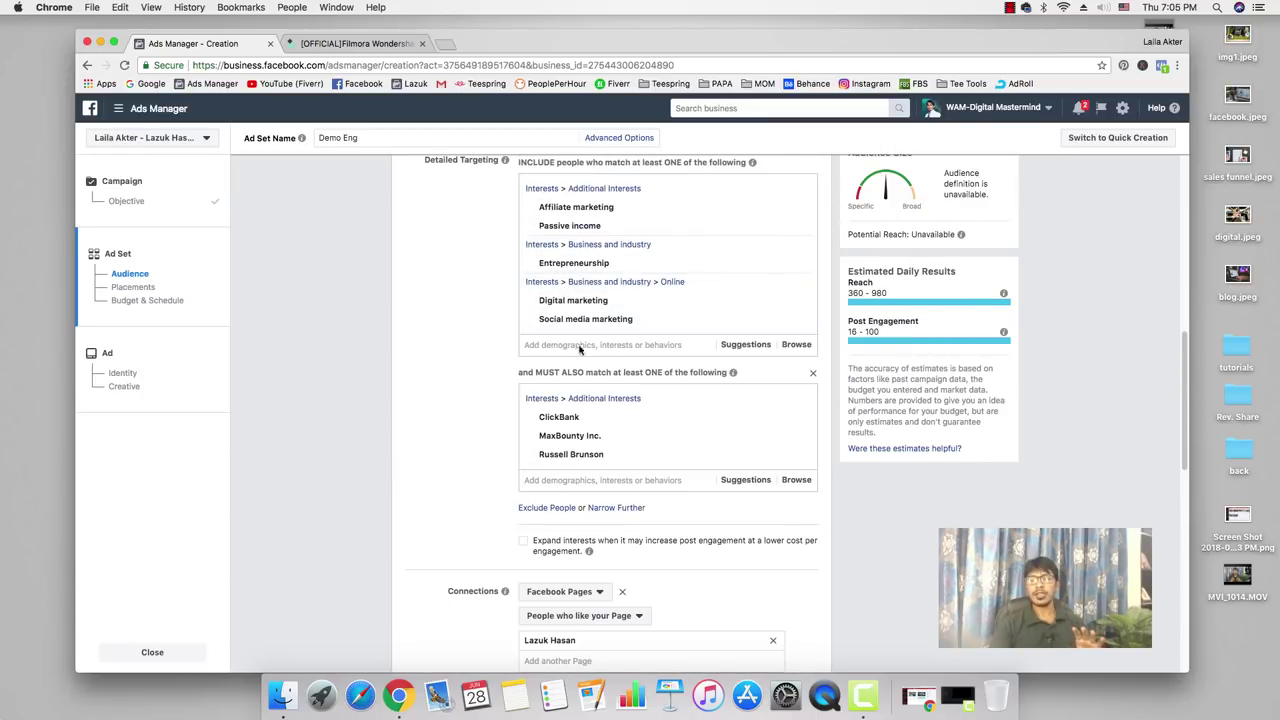
scroll(600, 355, "down", 5)
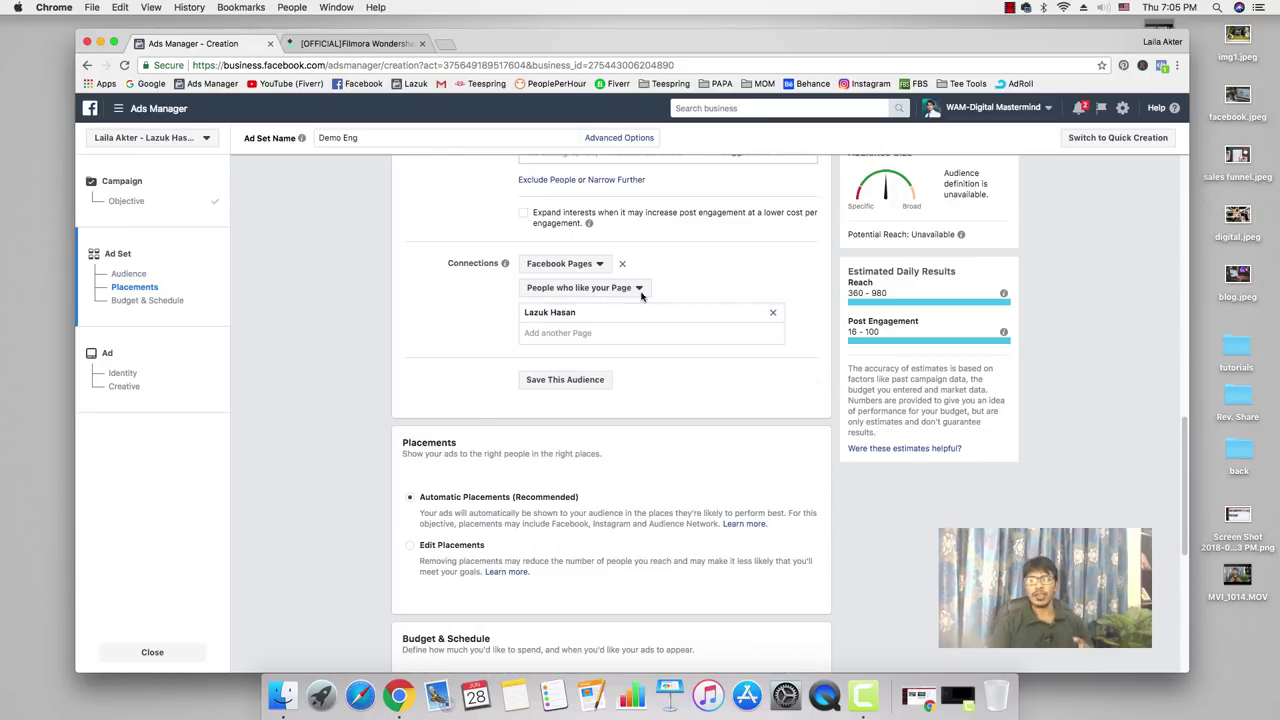
left_click(565, 264)
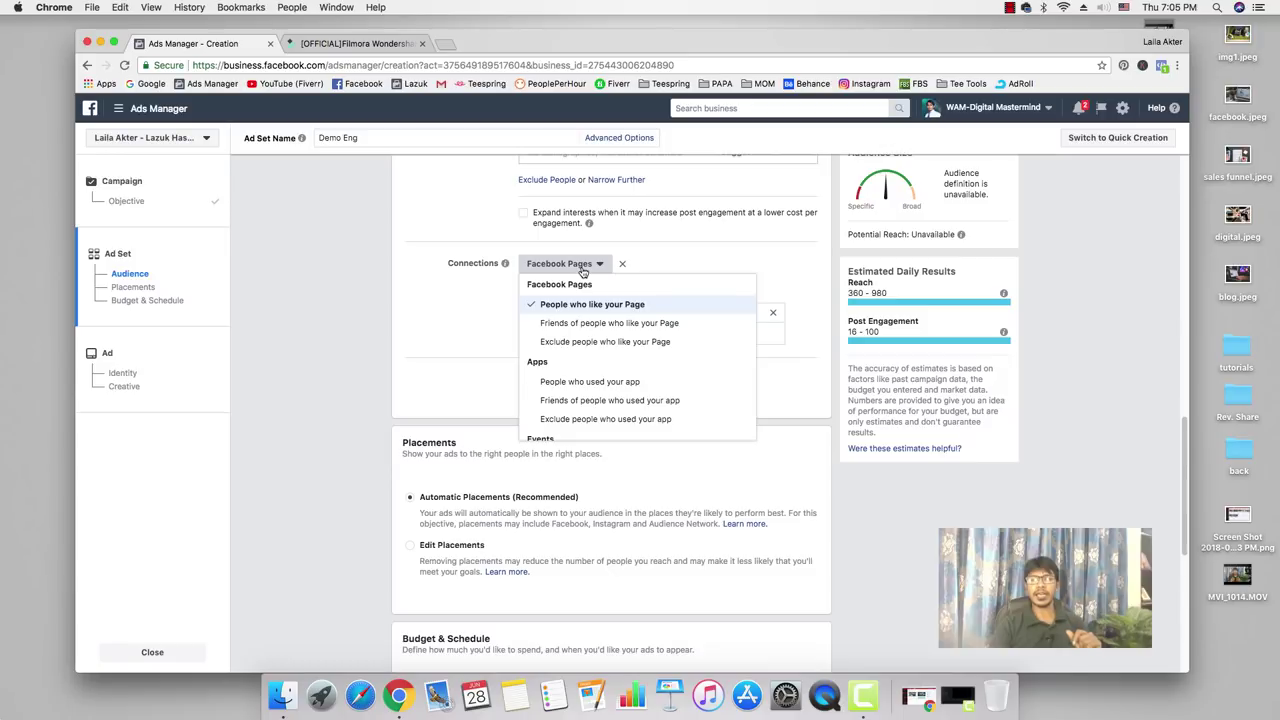
left_click(600, 343)
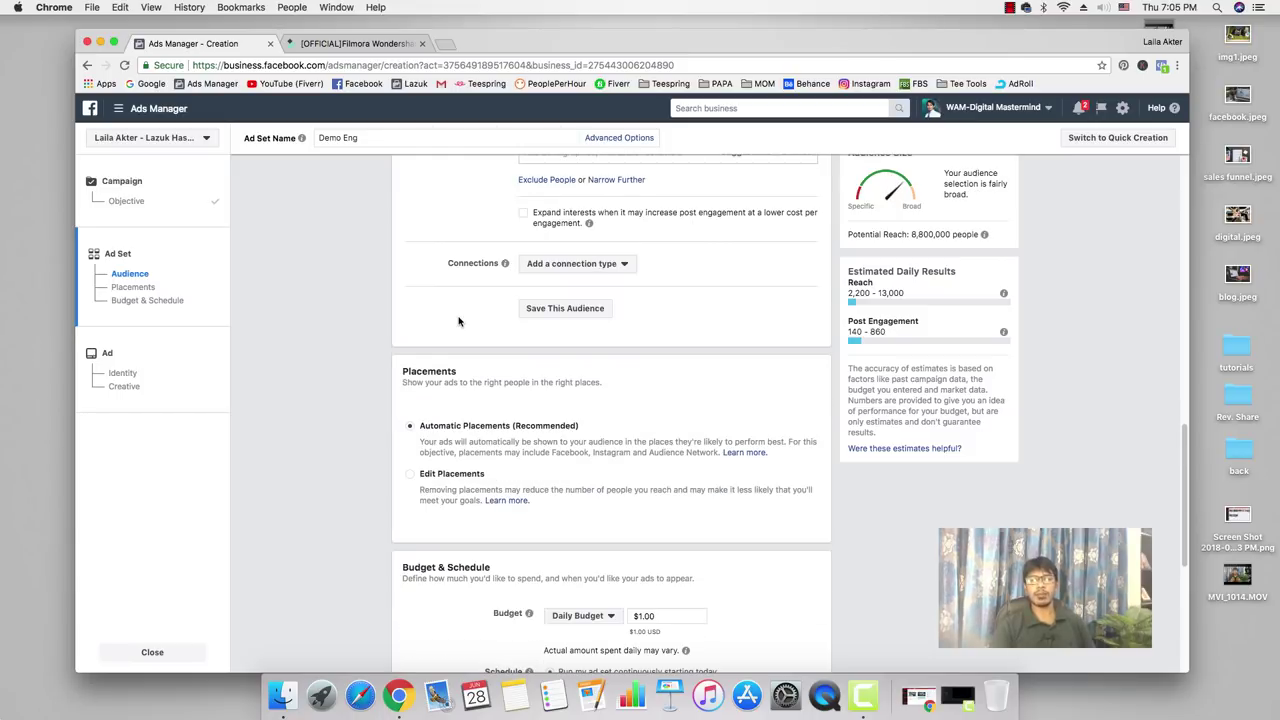
Switch the ad set to edited placements and exclude the Instagram and Audience Network platforms.
scroll(458, 321, "down", 5)
scroll(452, 320, "up", 5)
scroll(446, 305, "down", 3)
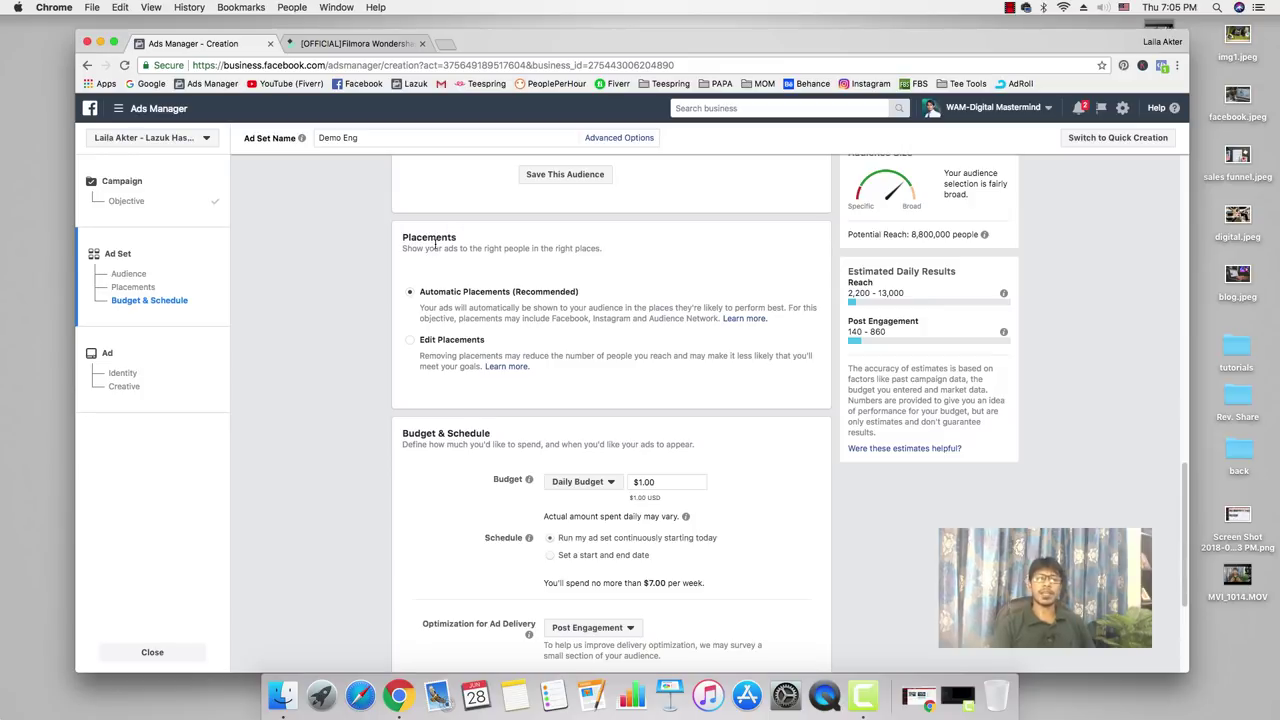
scroll(440, 277, "down", 1)
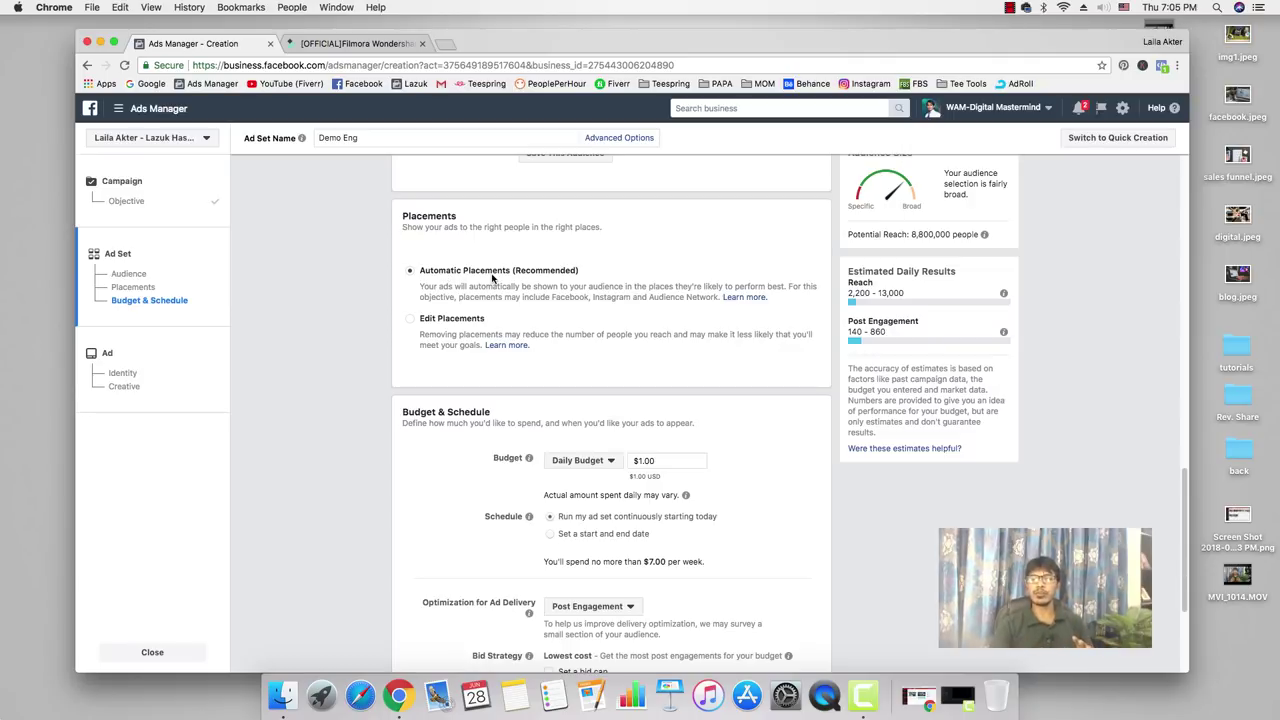
left_click(441, 320)
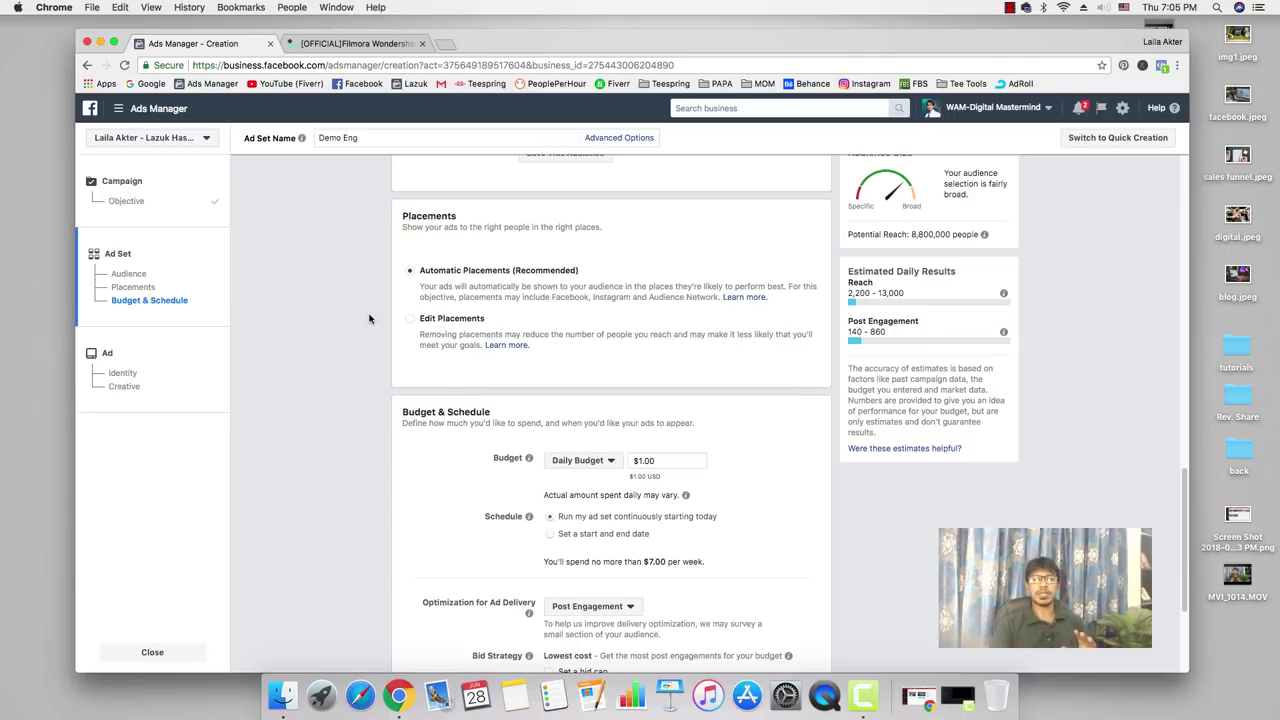
scroll(366, 320, "down", 5)
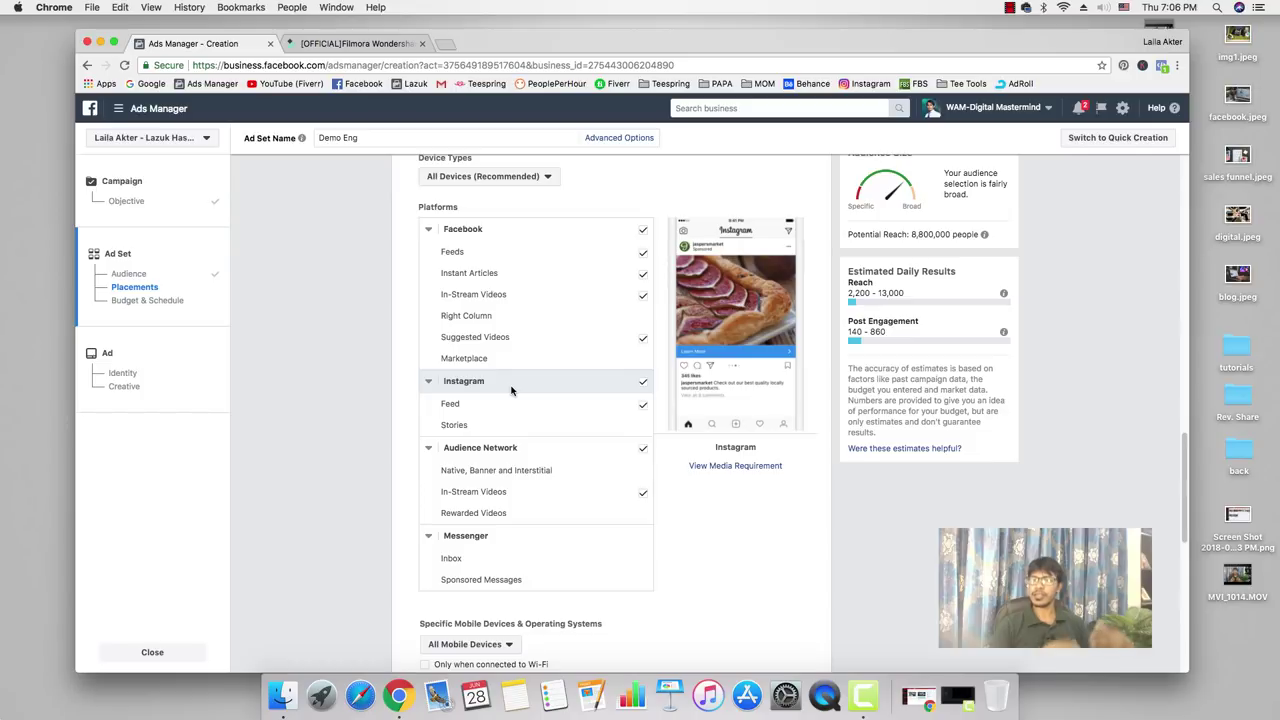
left_click(643, 386)
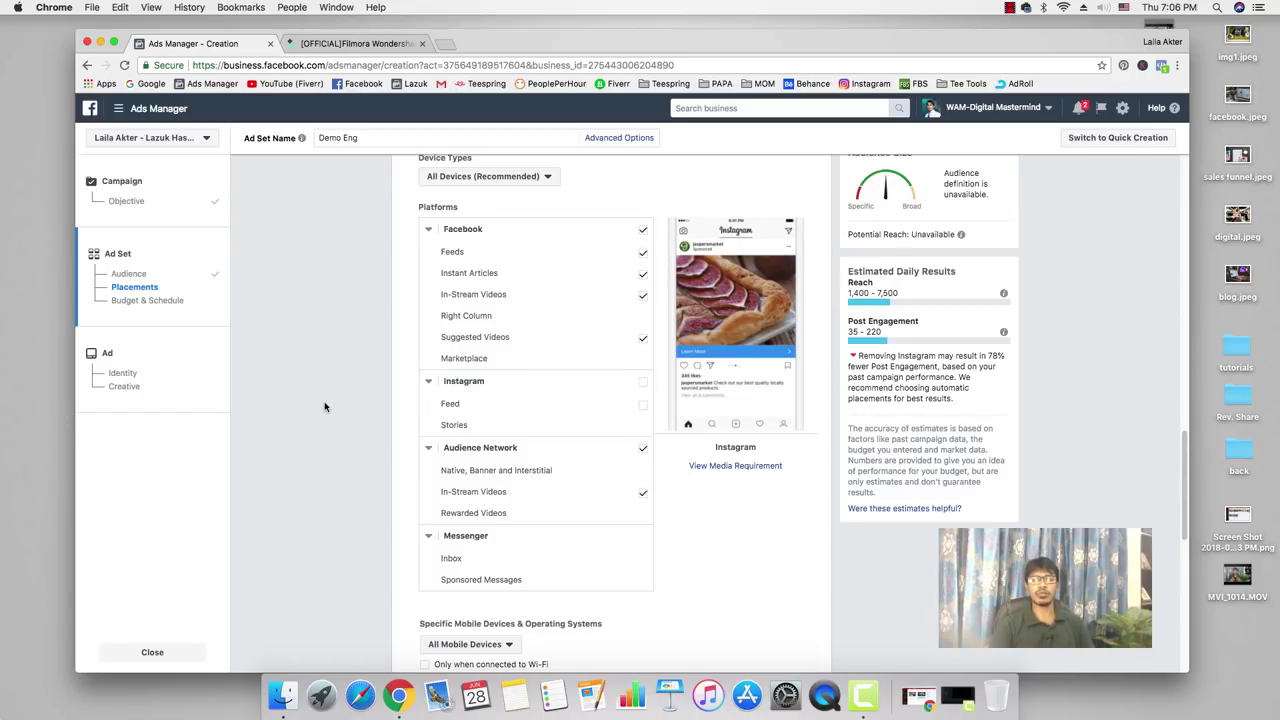
scroll(644, 410, "down", 1)
left_click(643, 428)
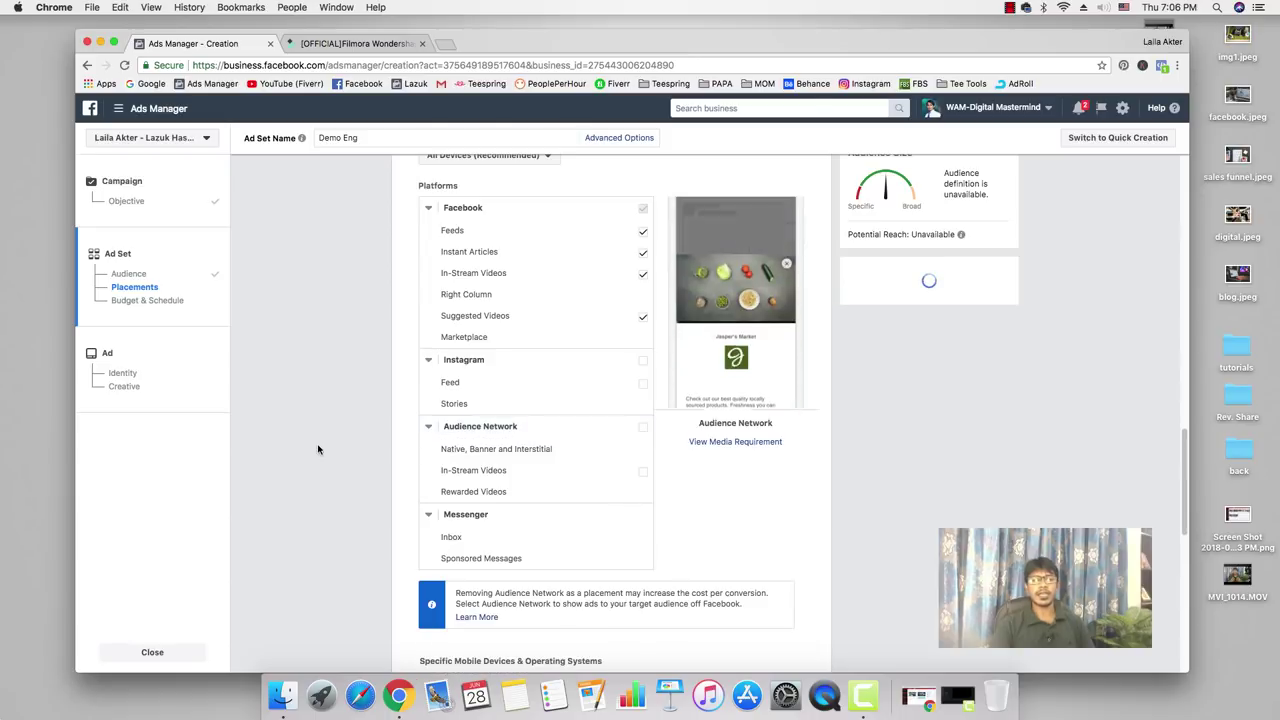
Check the mobile device options without changing them, and restrict delivery to devices connected to Wi-Fi.
scroll(392, 443, "down", 2)
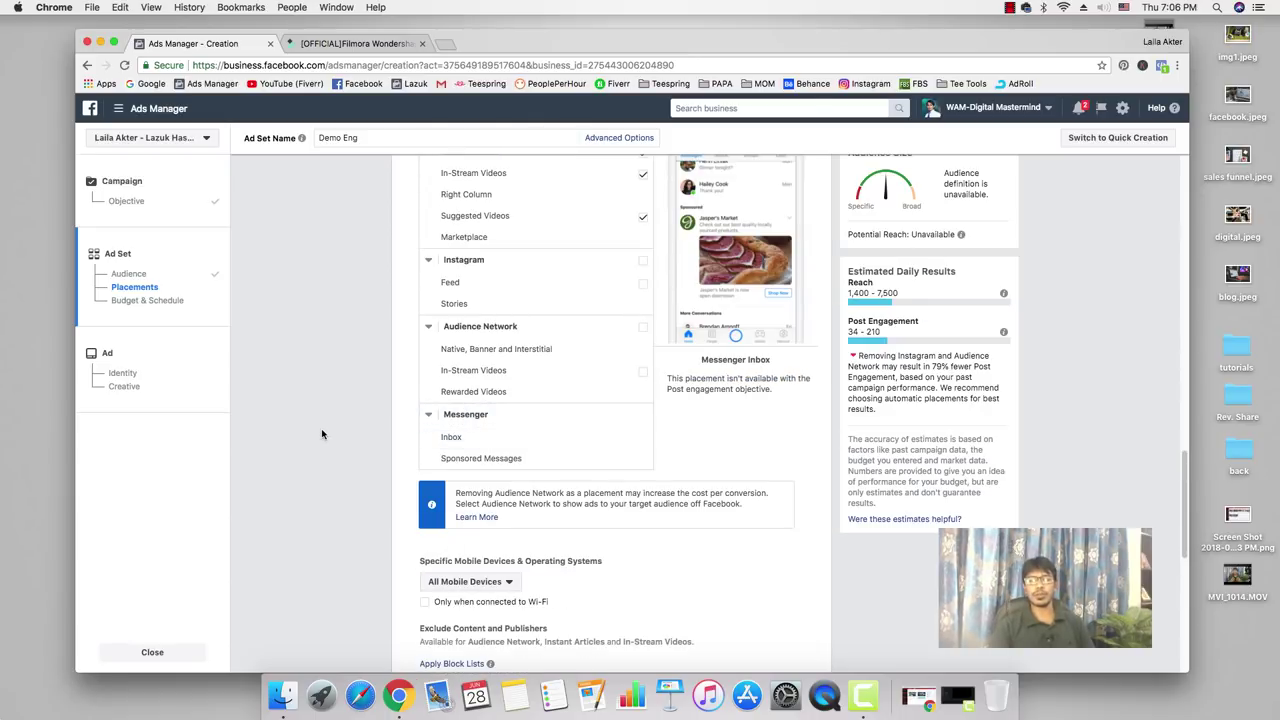
scroll(321, 433, "up", 3)
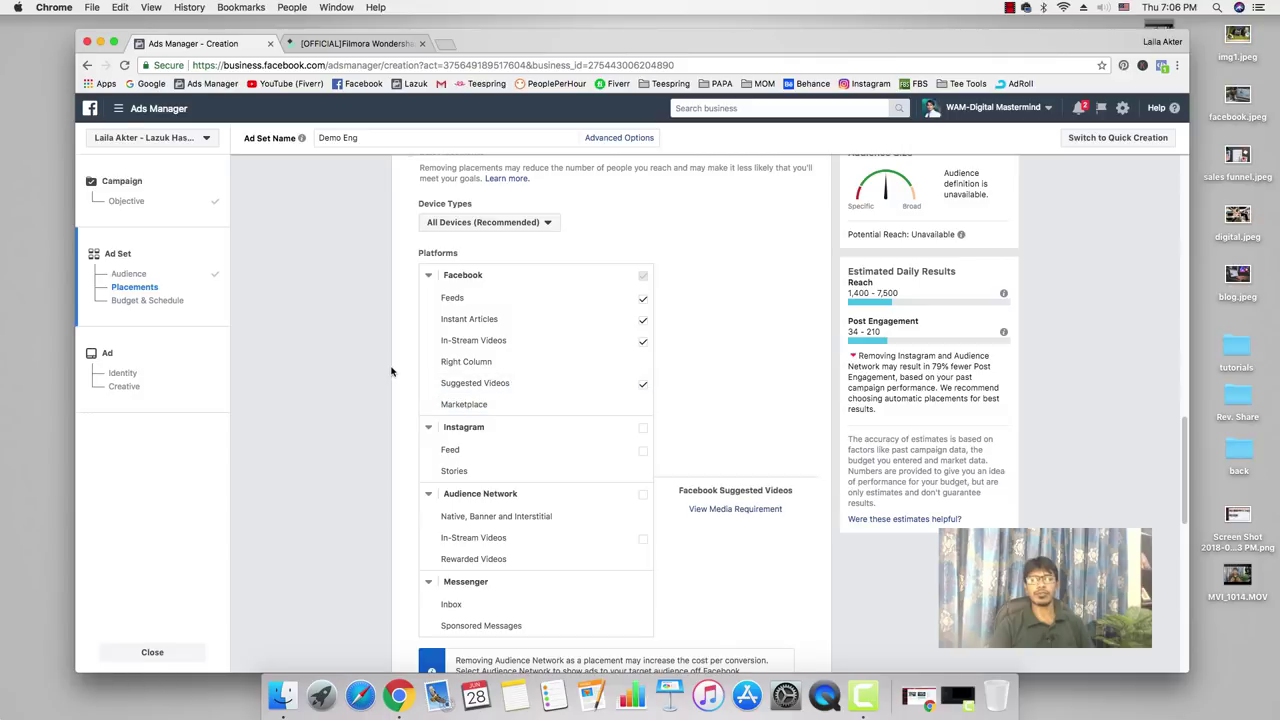
scroll(391, 370, "down", 6)
scroll(391, 371, "up", 5)
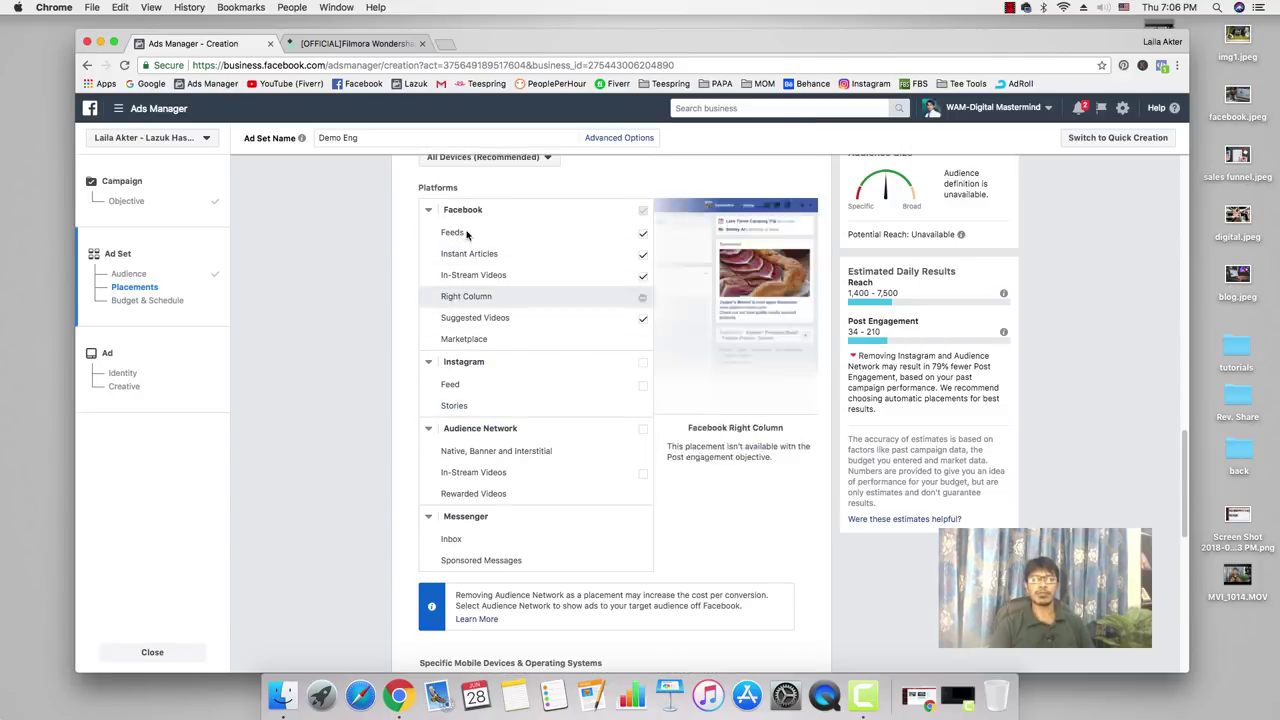
scroll(382, 399, "down", 3)
scroll(382, 399, "down", 2)
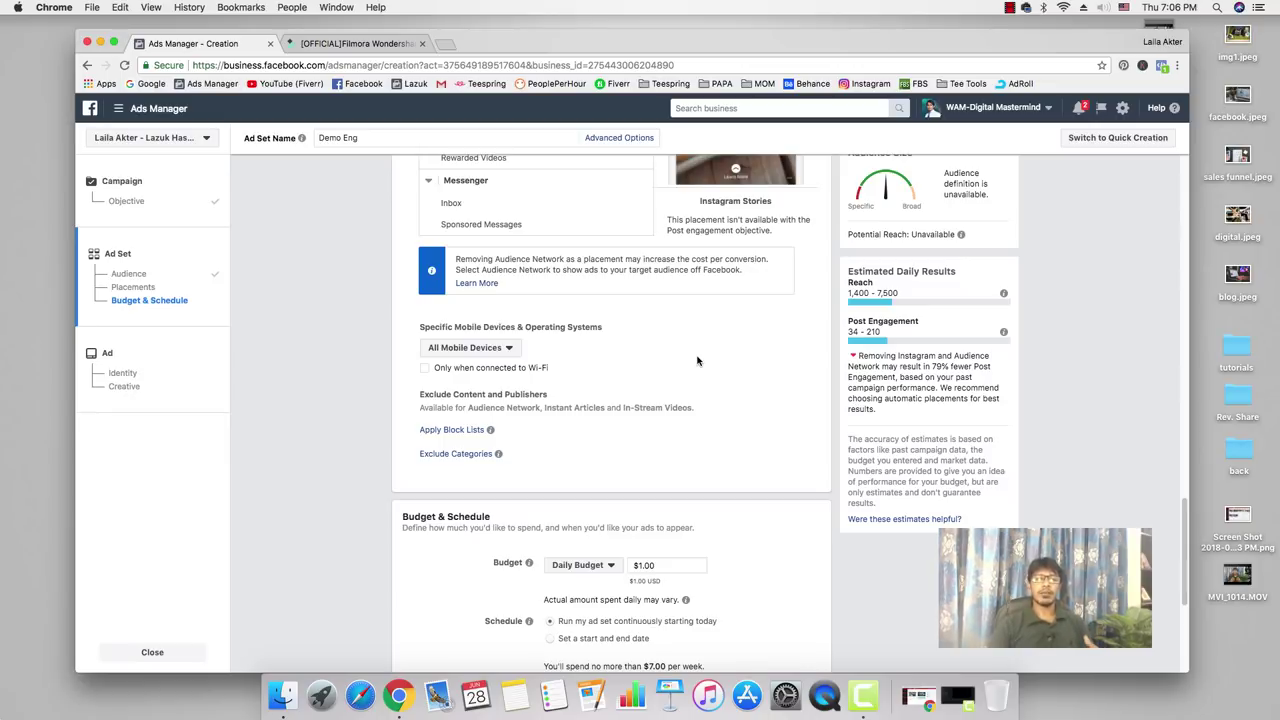
left_click(463, 350)
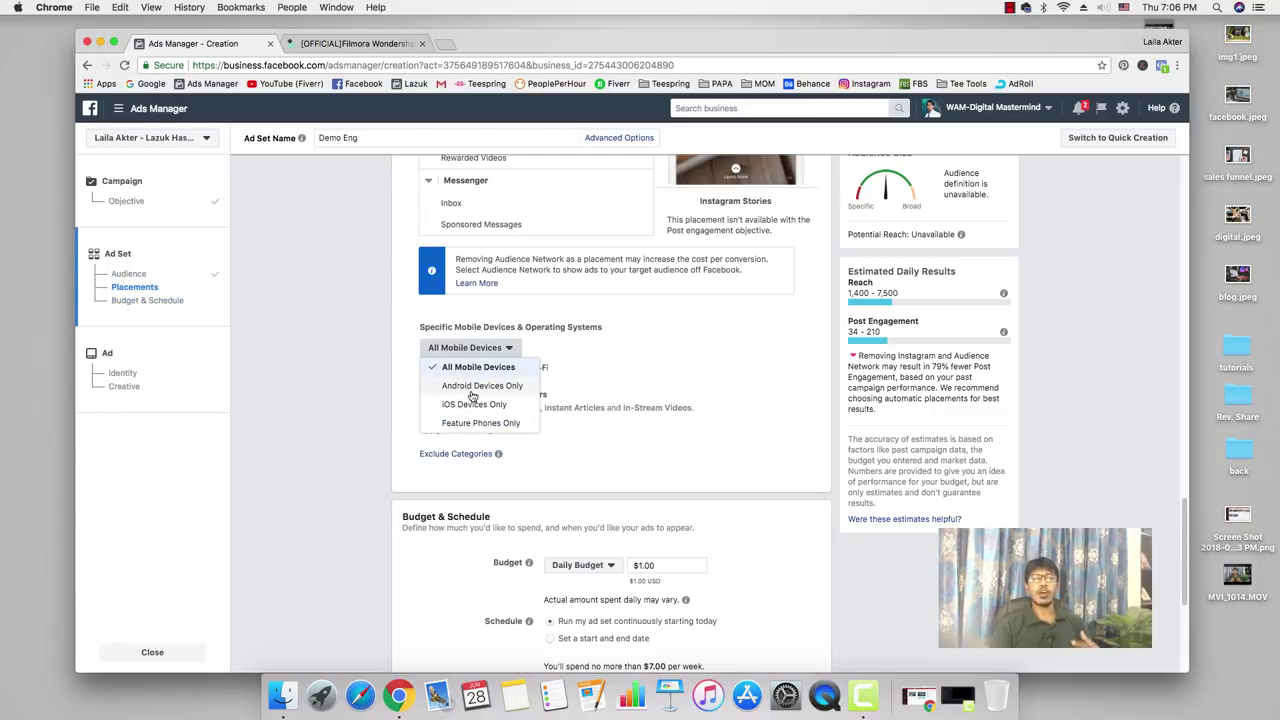
left_click(363, 389)
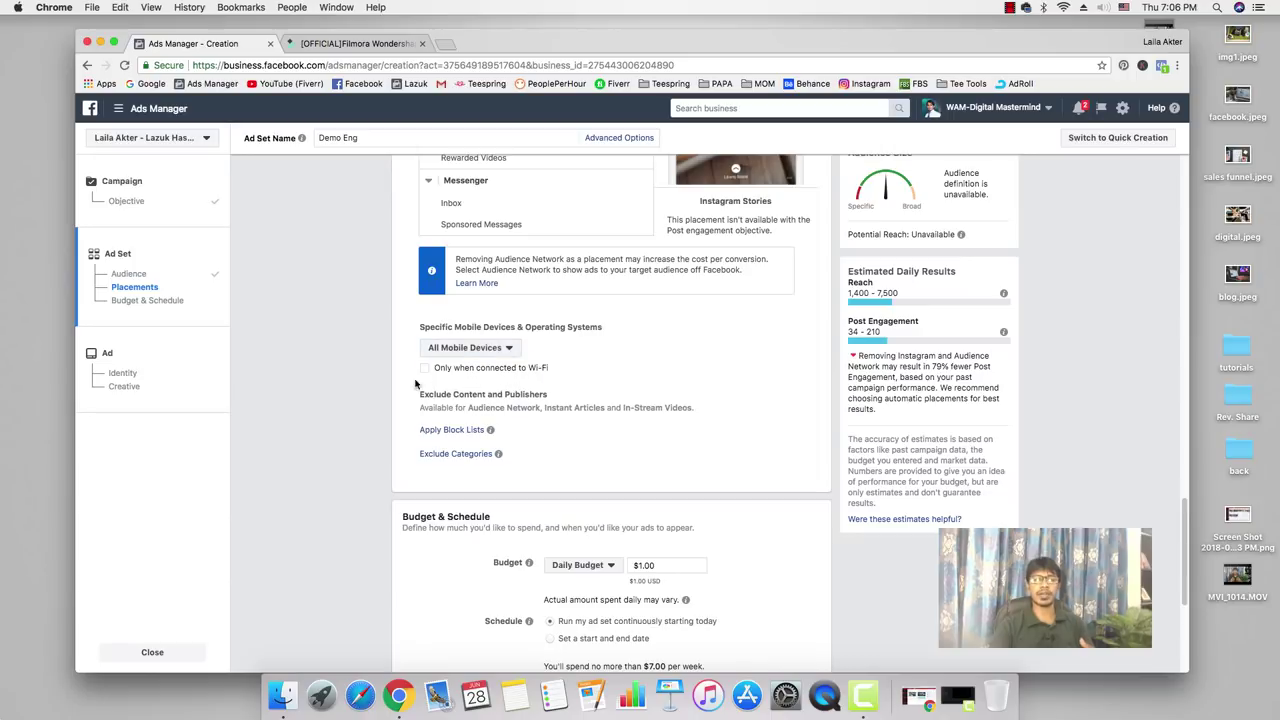
left_click(424, 368)
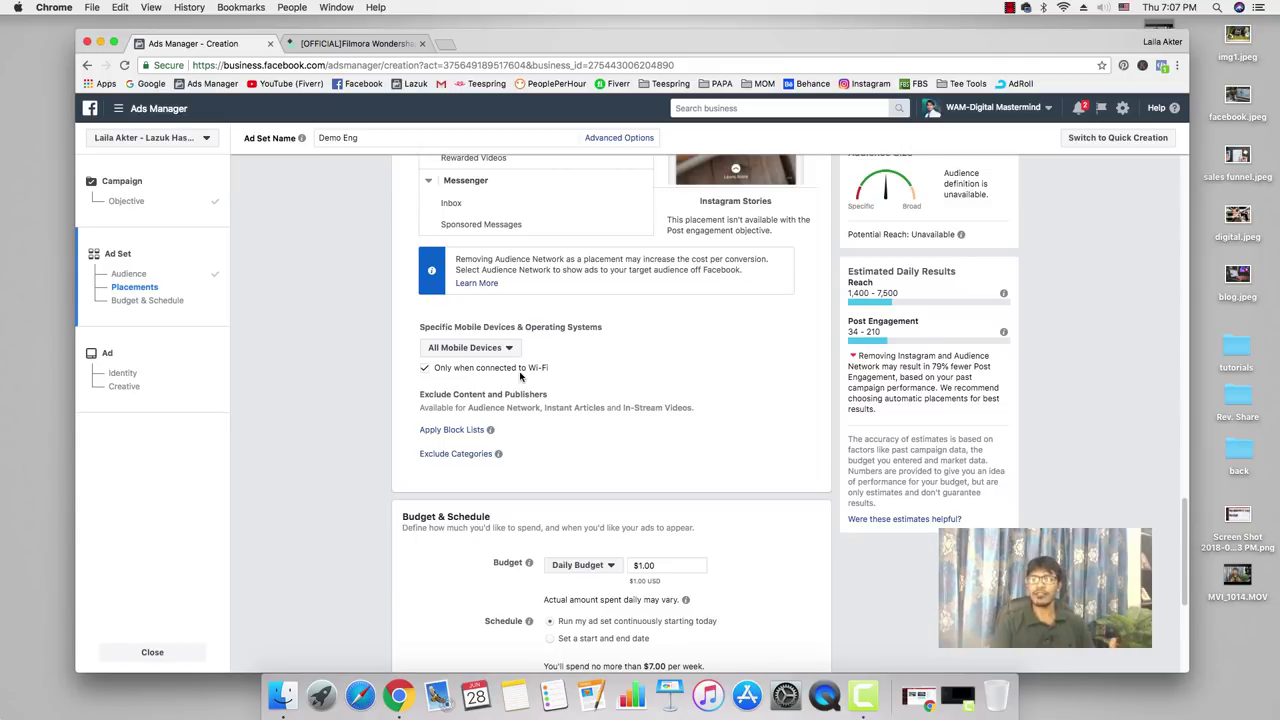
Try a daily budget of $5.00 and set it back to $1.00.
scroll(400, 388, "down", 5)
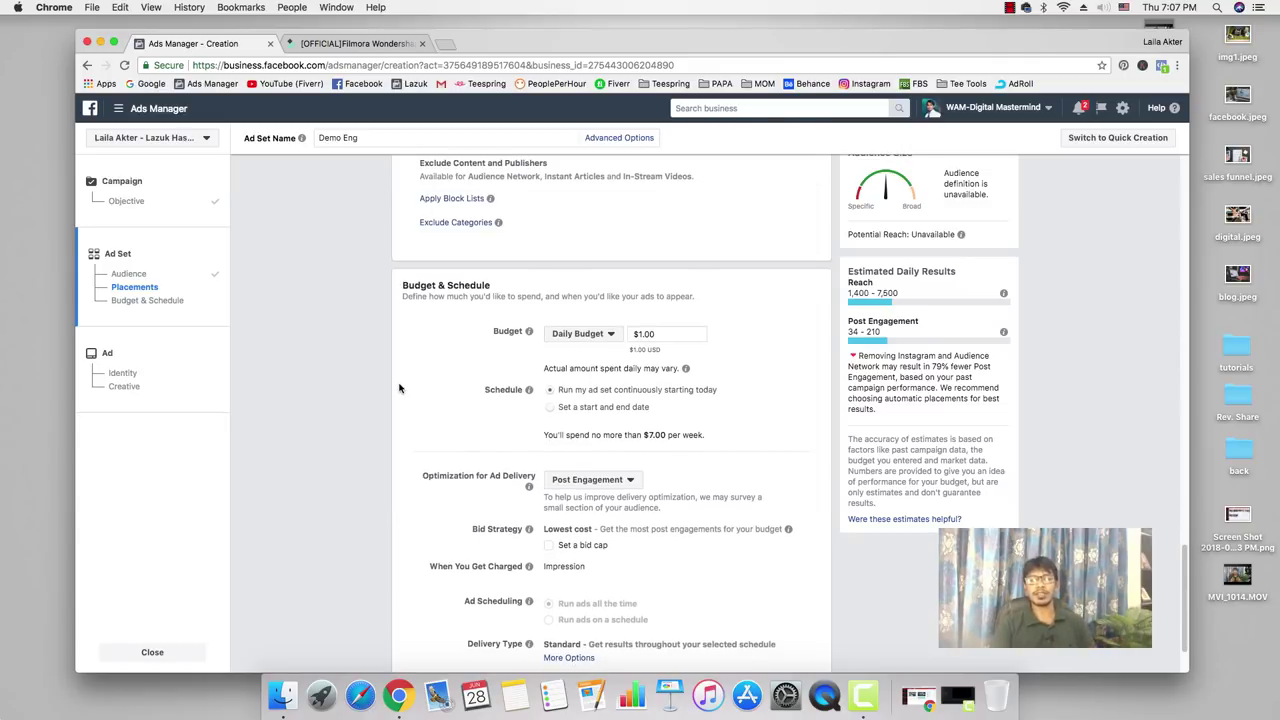
scroll(399, 388, "down", 2)
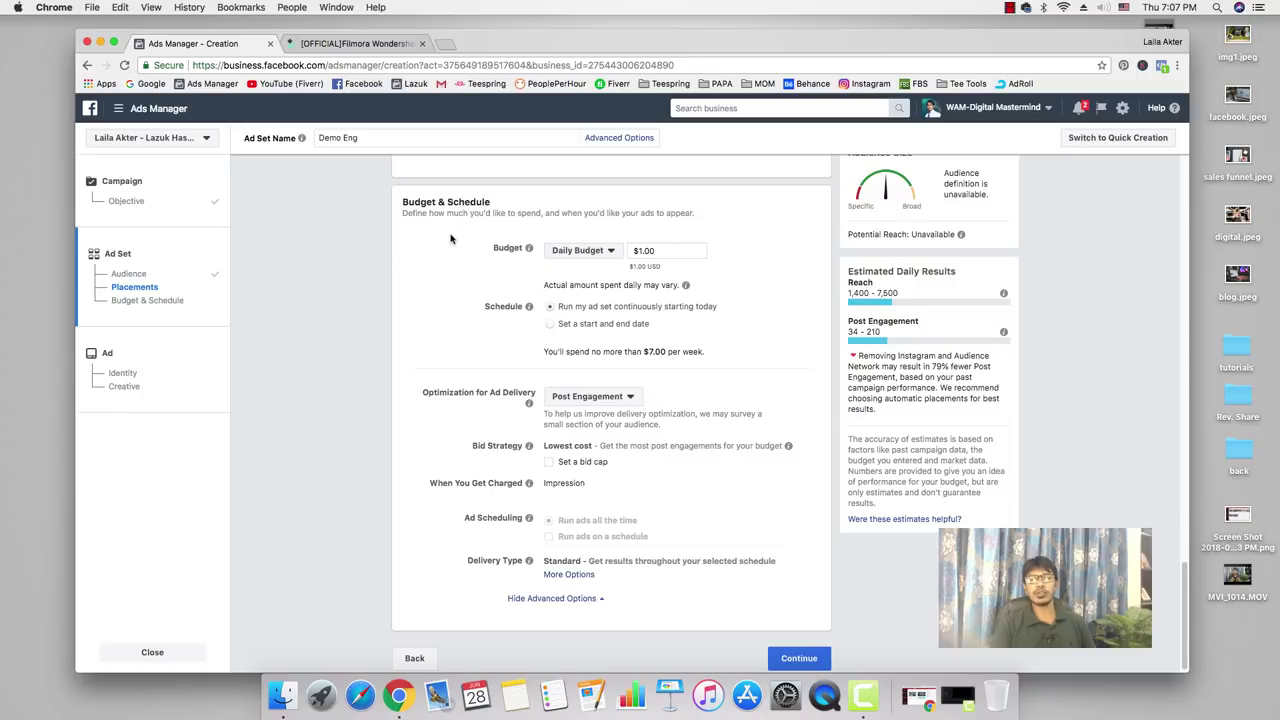
left_click(676, 250)
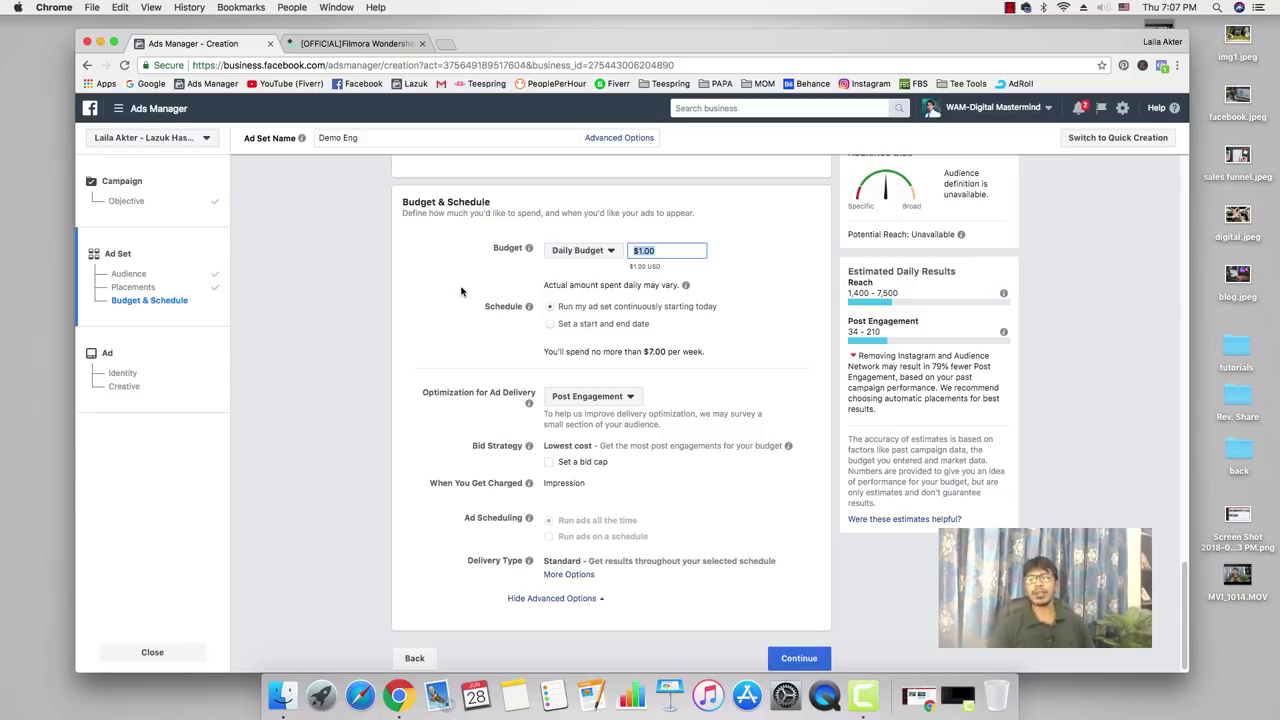
type("5")
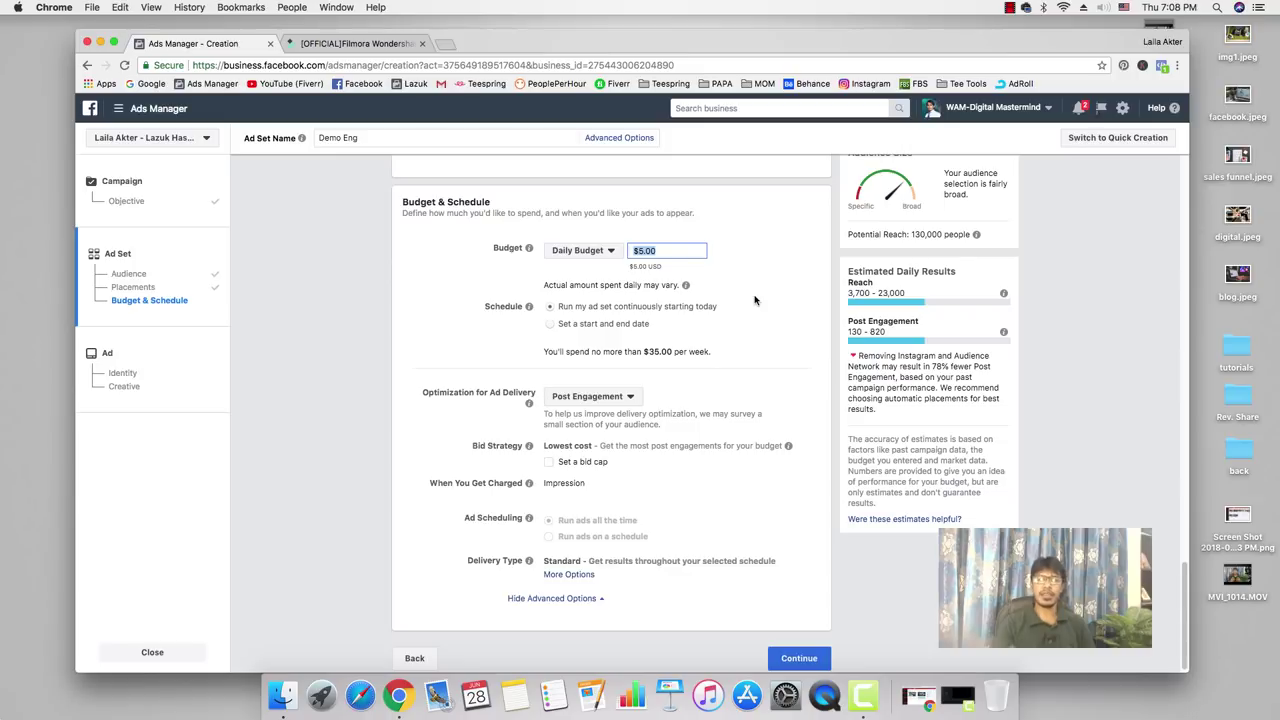
type("1")
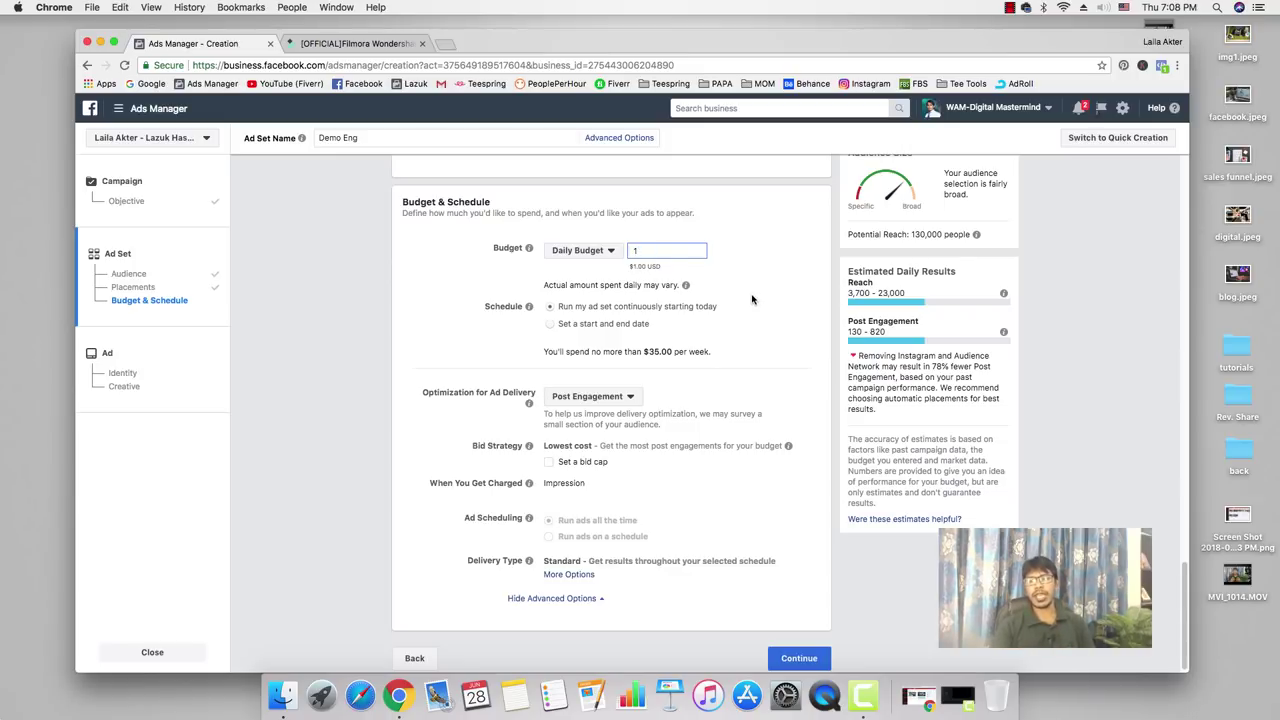
left_click(752, 299)
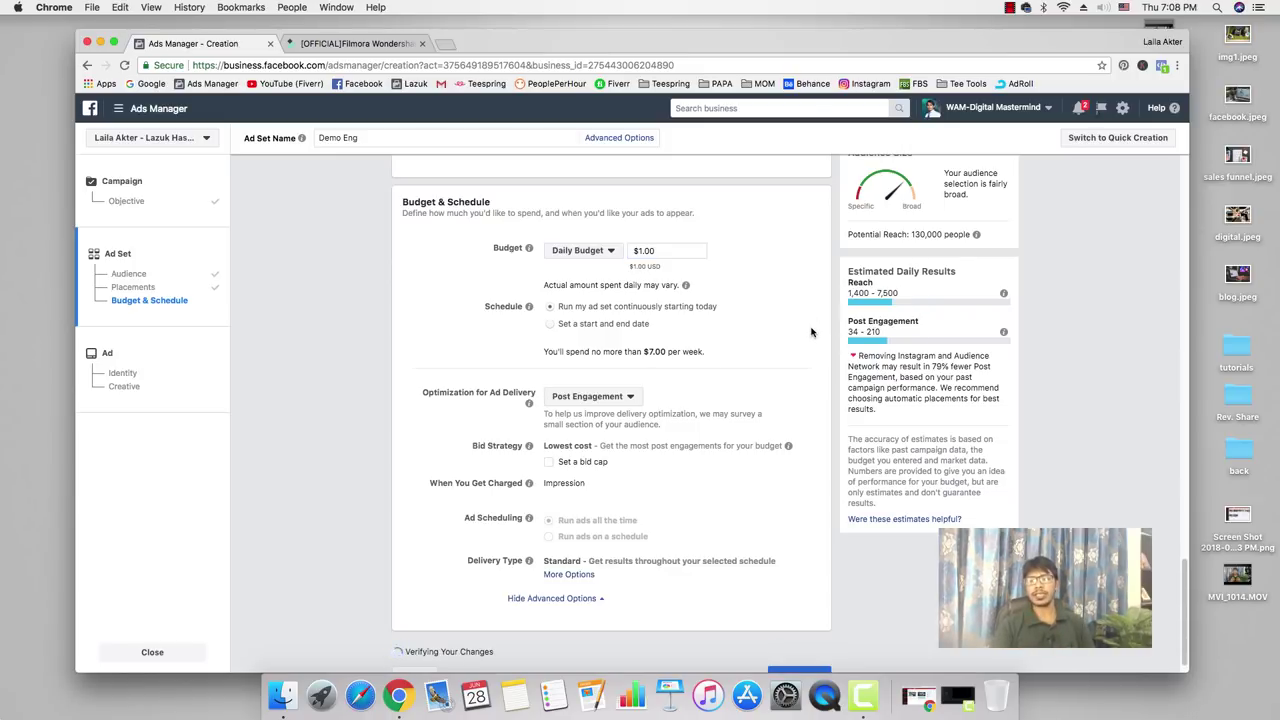
Try a lifetime budget, view the calendar for its start date, and switch back to a daily budget.
left_click(583, 245)
left_click(590, 286)
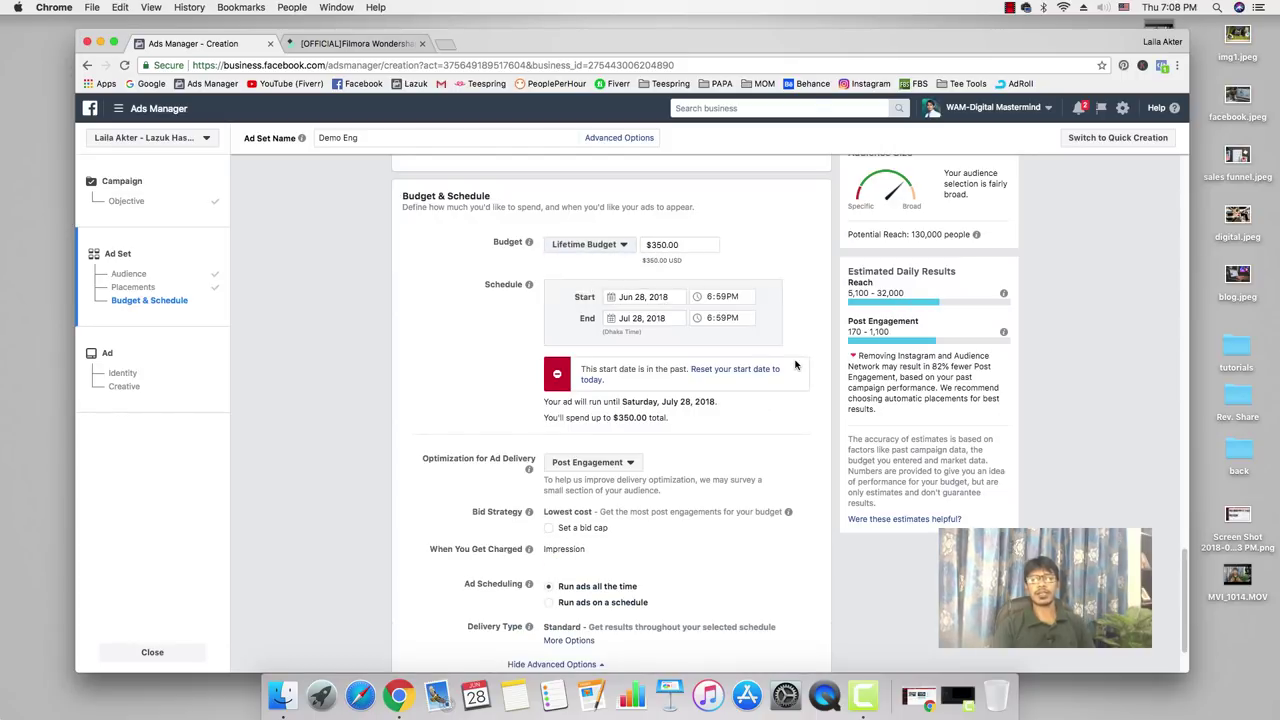
left_click(645, 297)
left_click(548, 319)
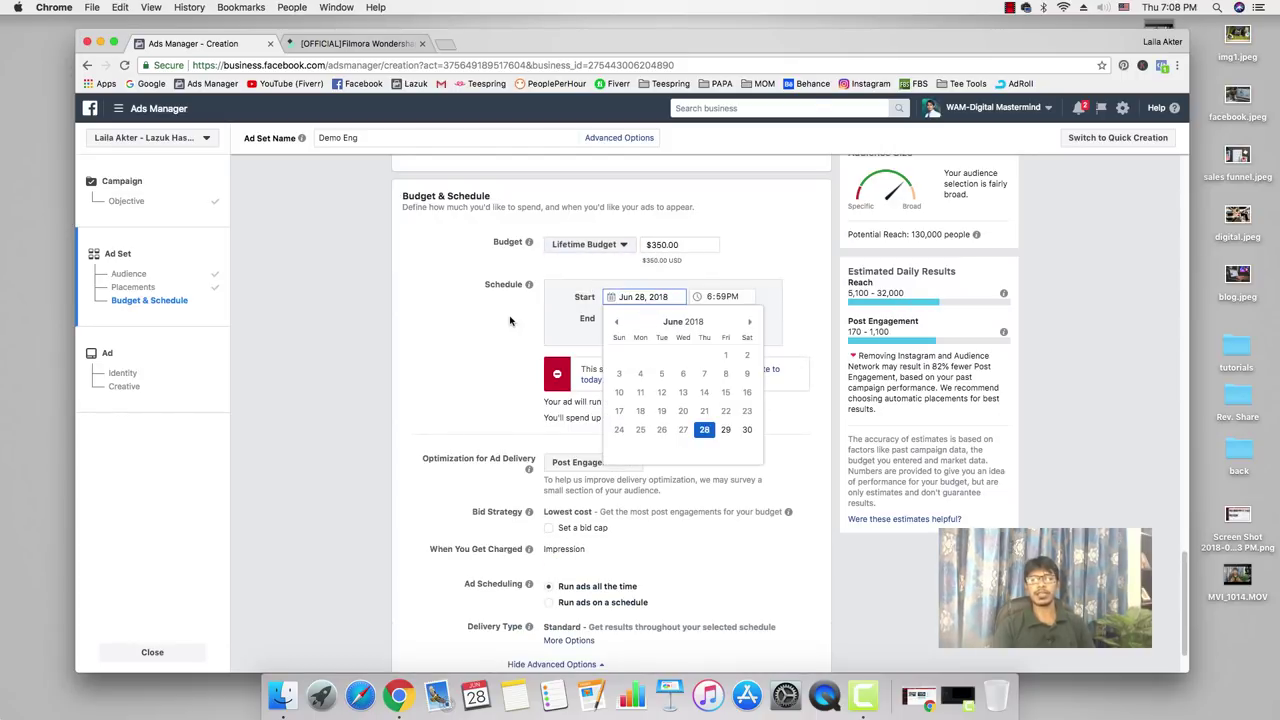
left_click(608, 247)
left_click(610, 264)
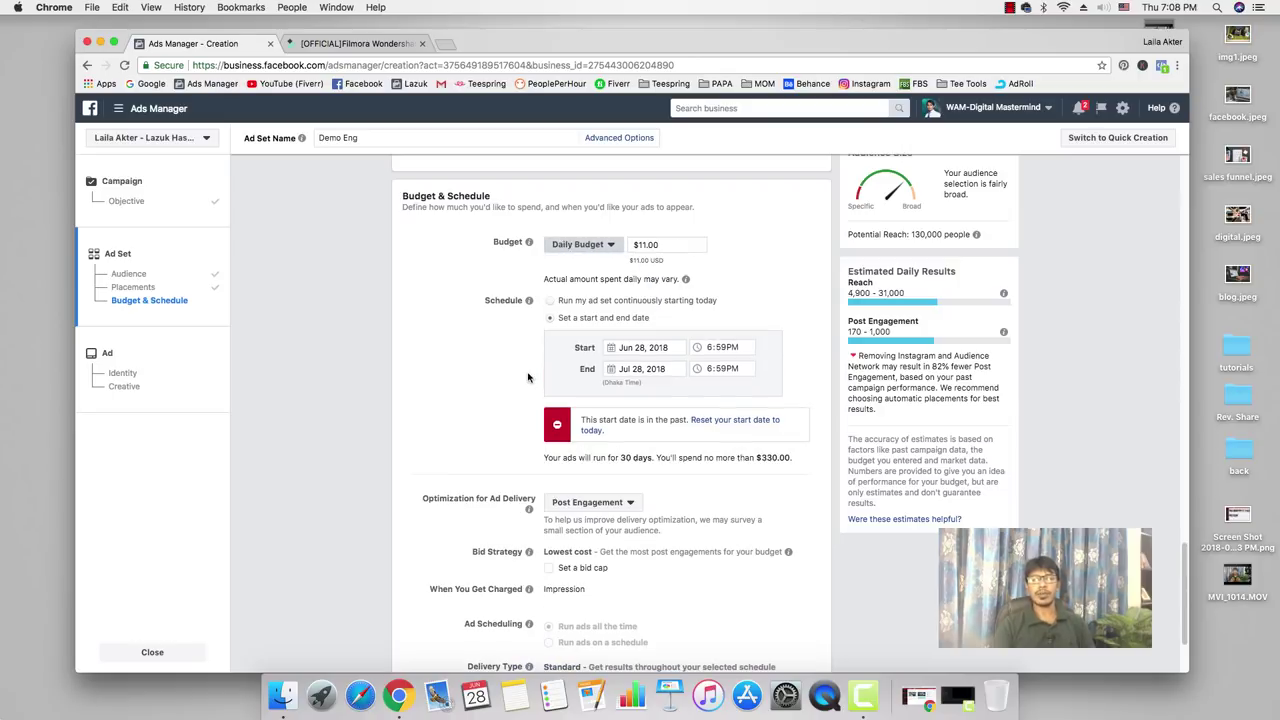
Schedule the ad set to run continuously starting today, and check the optimization options for ad delivery without changing them.
left_click(549, 300)
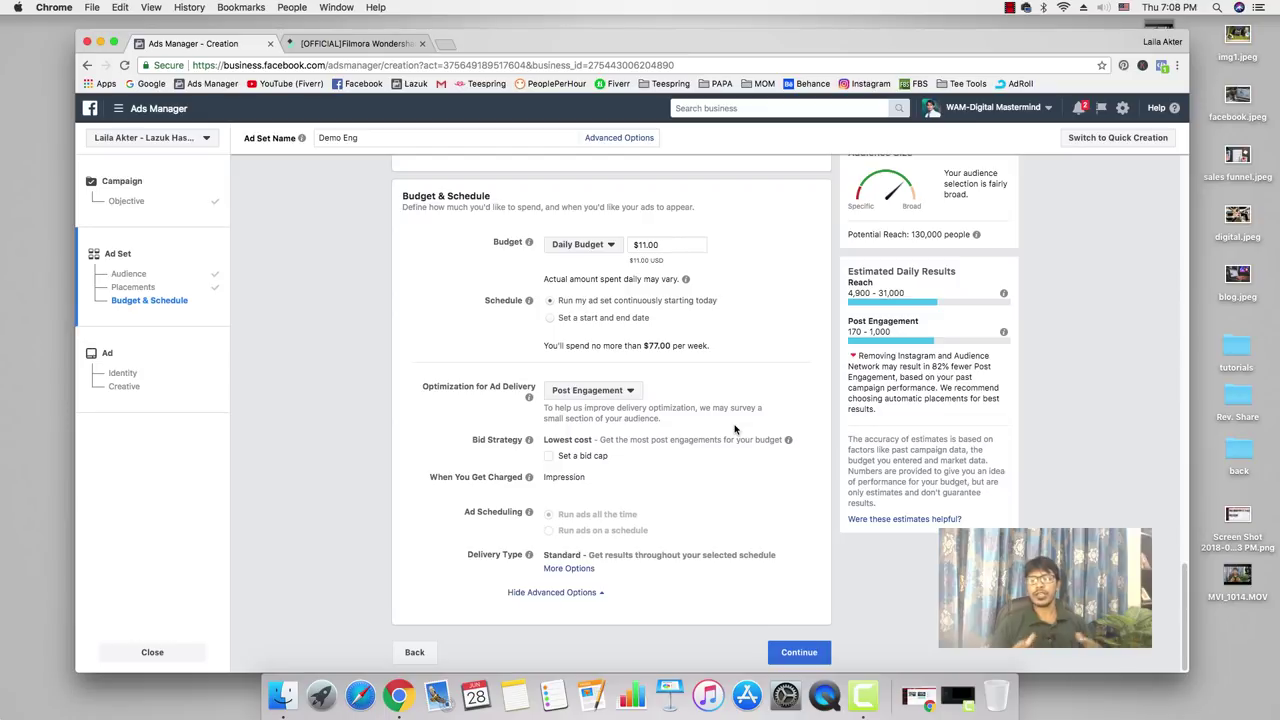
left_click(598, 393)
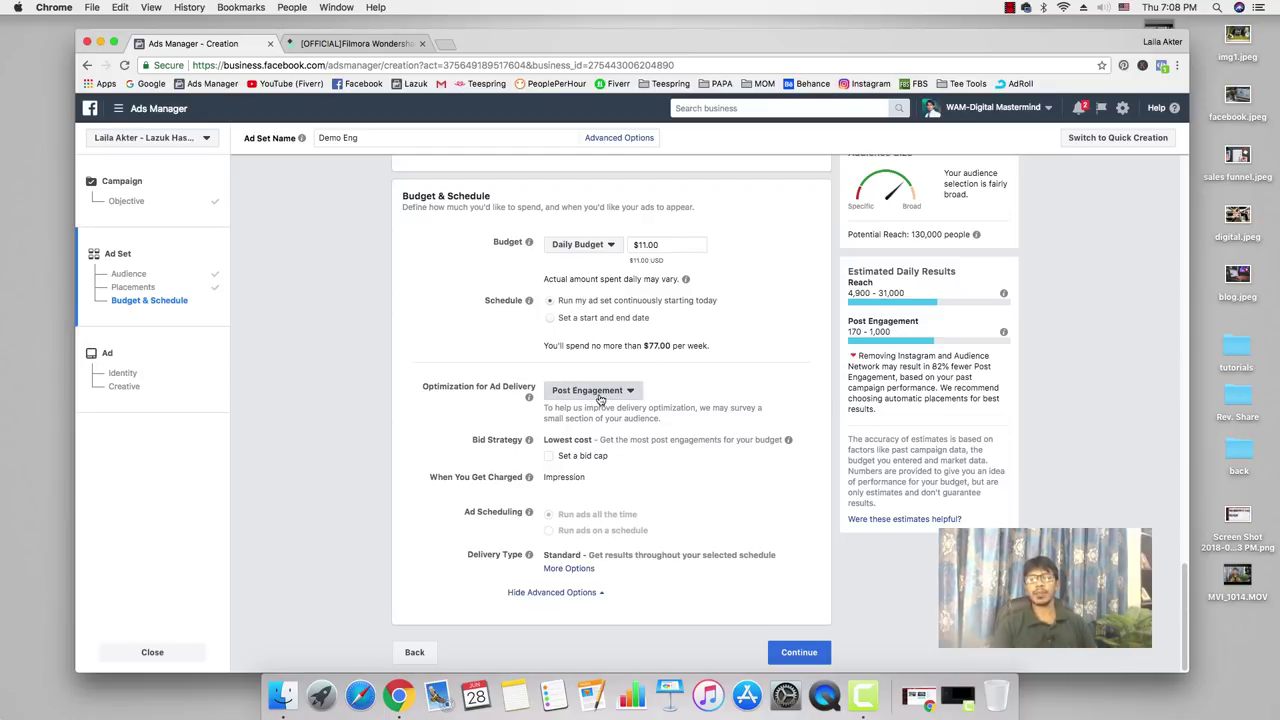
left_click(457, 431)
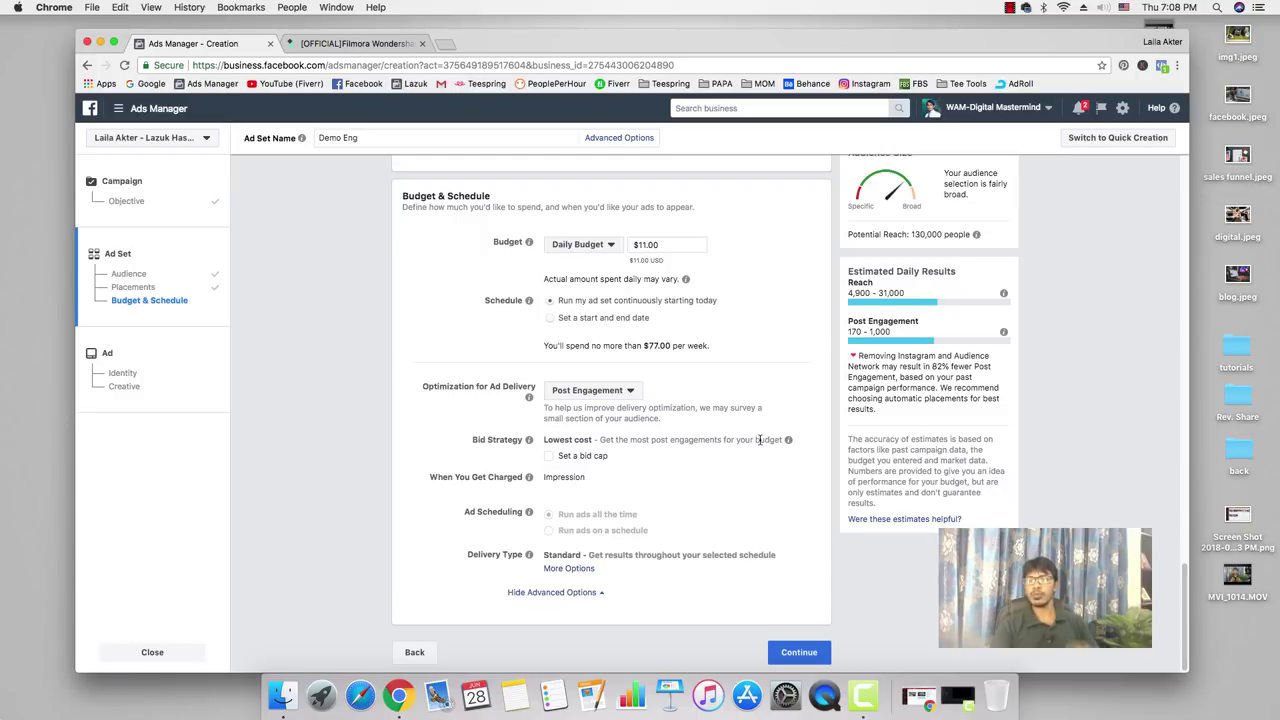
Try enabling a bid cap per post engagement and switch it off again.
left_click(549, 459)
scroll(702, 503, "down", 2)
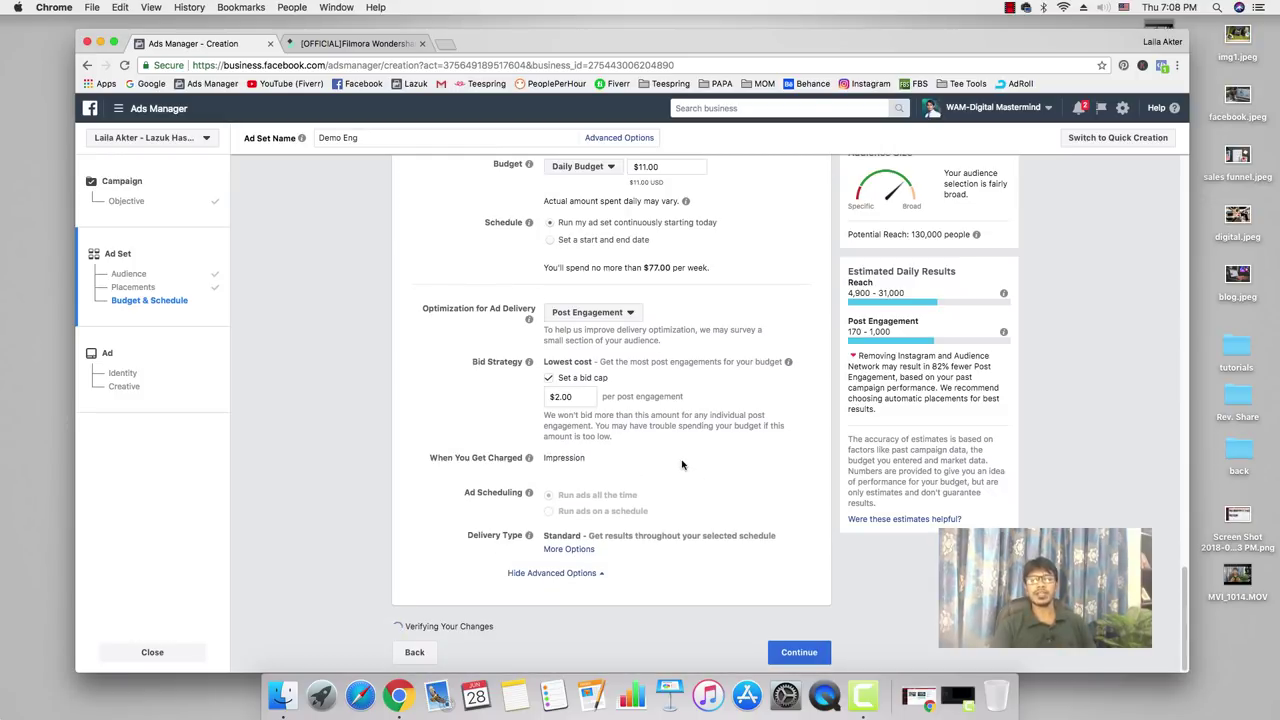
scroll(563, 378, "up", 1)
left_click(550, 399)
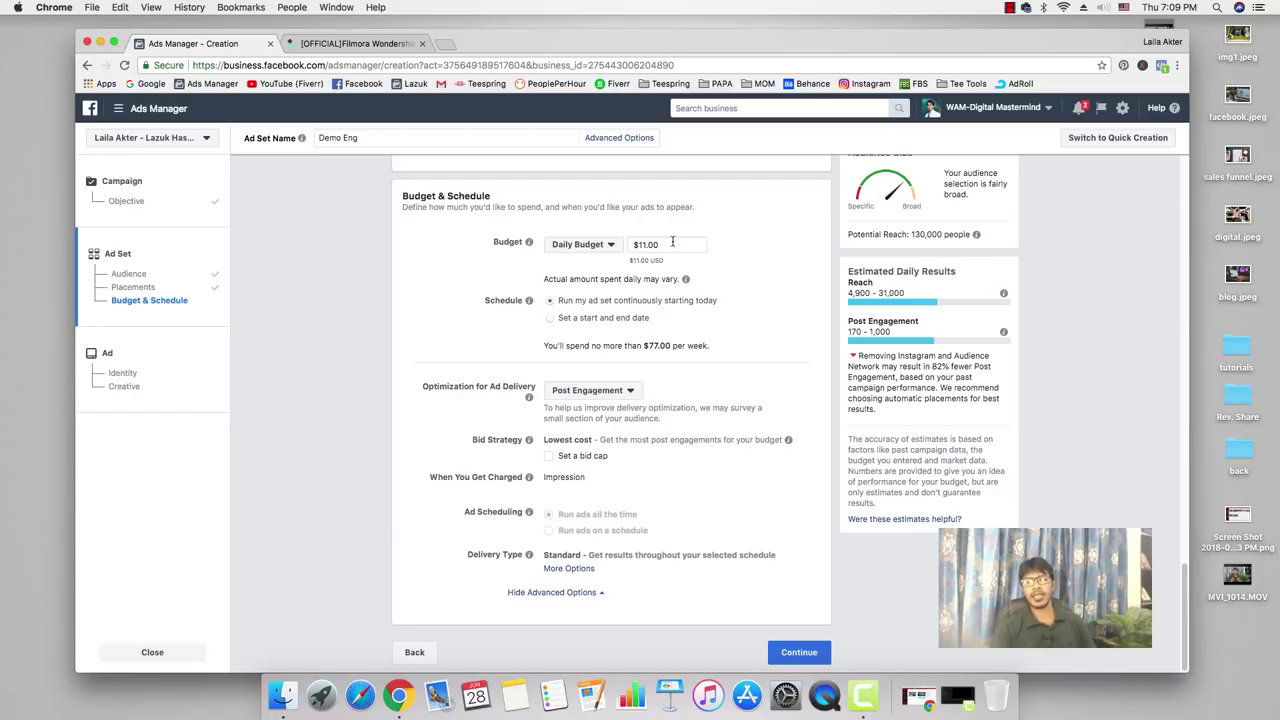
Set the ad set's daily budget to $1.00.
left_click_drag(662, 245, 617, 256)
type("1")
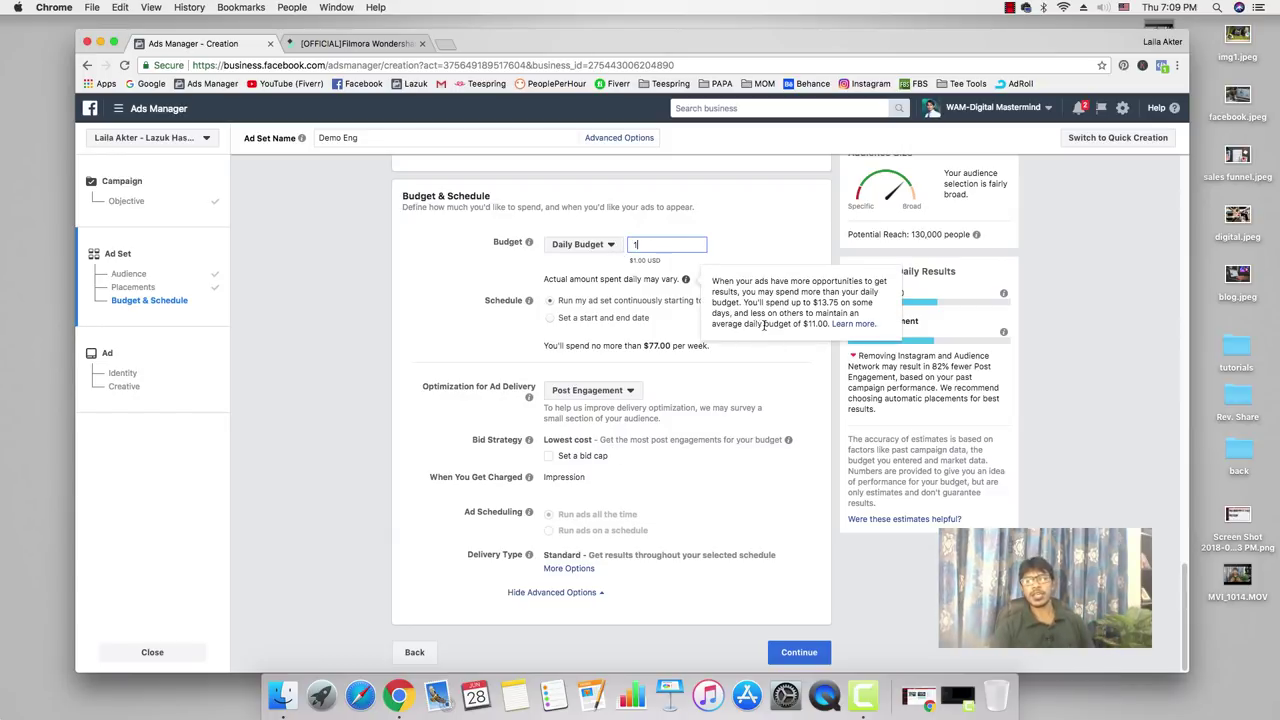
left_click(740, 452)
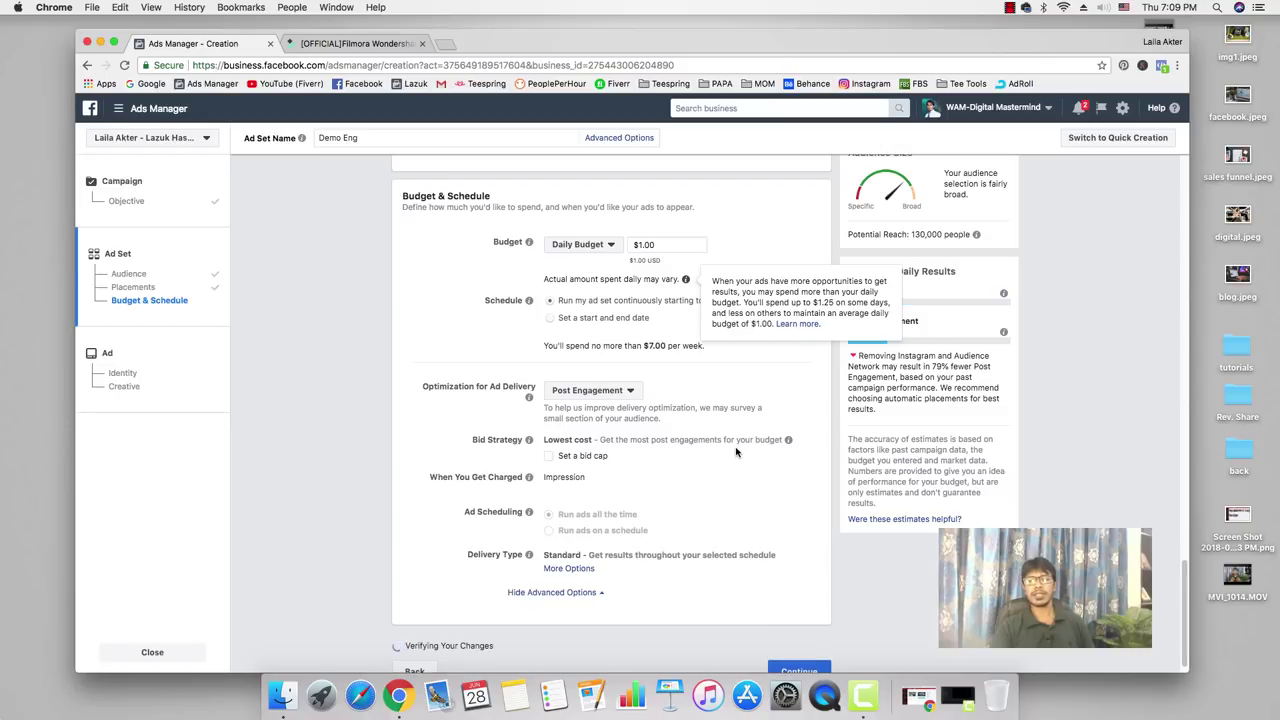
Try a bid cap of $0.05 per post engagement and remove the cap again.
left_click(548, 456)
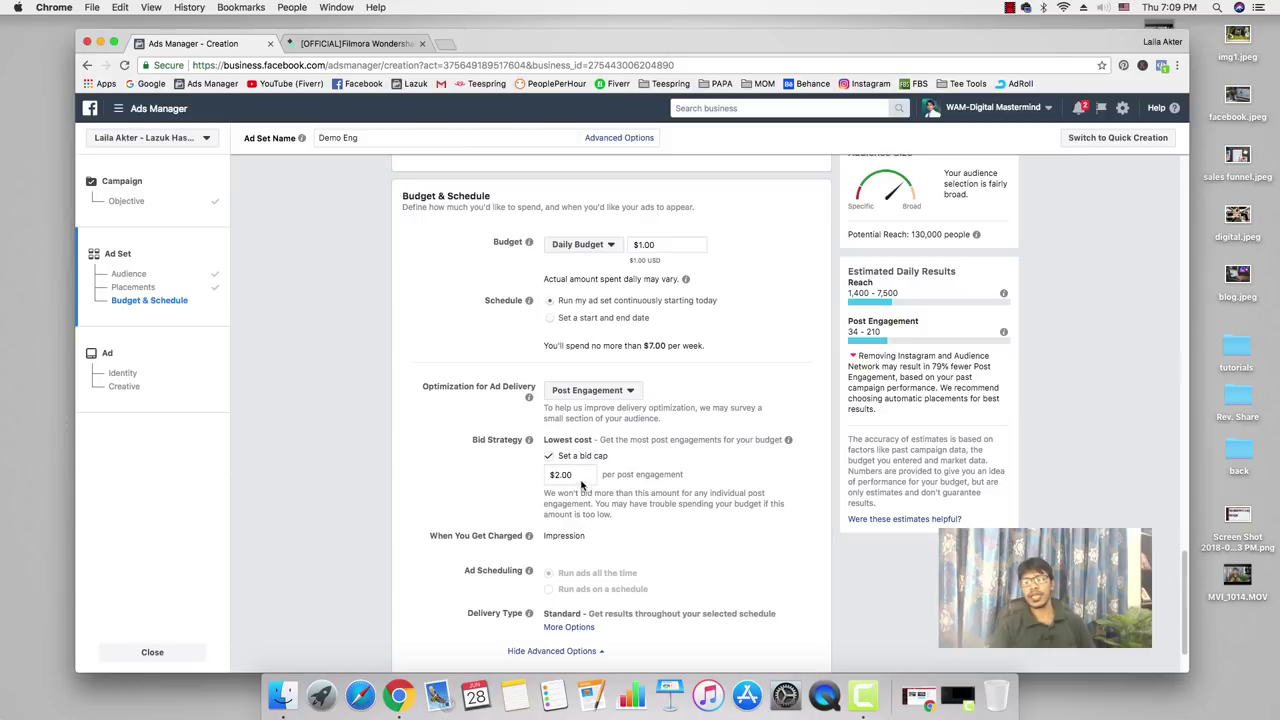
left_click_drag(580, 476, 484, 481)
type("0.05")
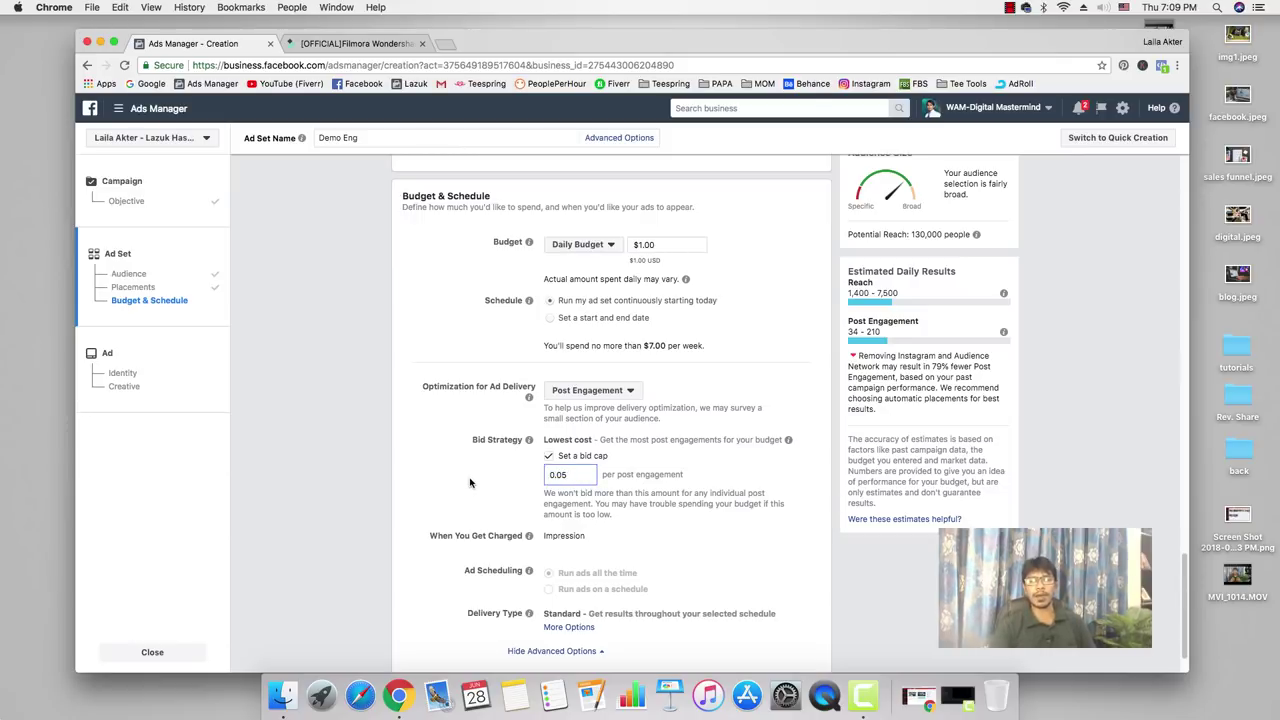
left_click(470, 483)
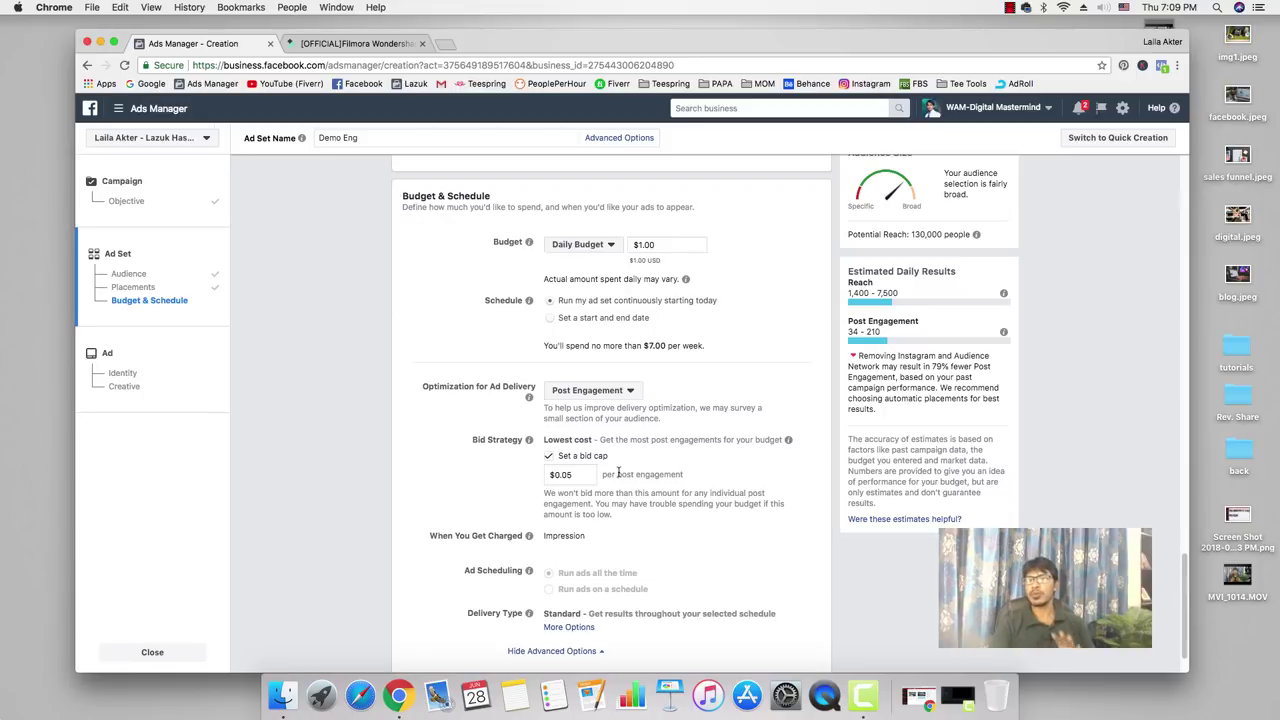
left_click(549, 457)
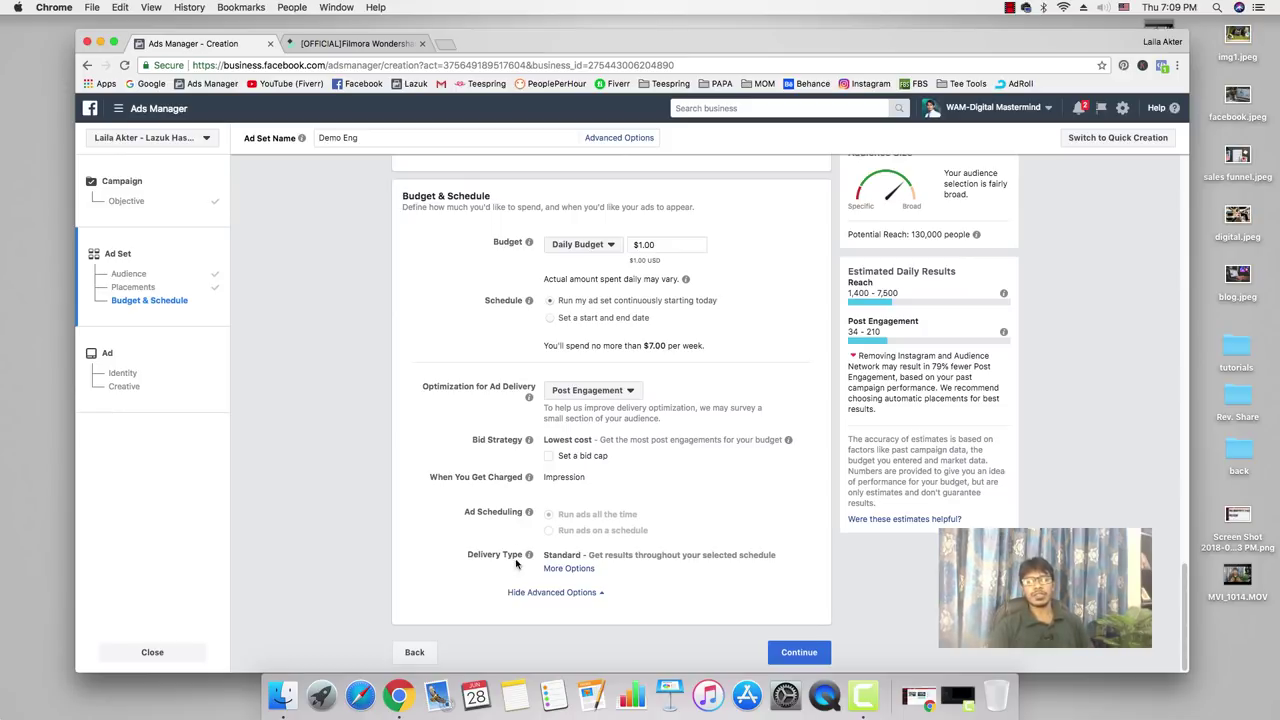
Show the additional delivery type options, keep Standard delivery, and continue to the ad setup.
left_click(560, 568)
scroll(491, 552, "down", 1)
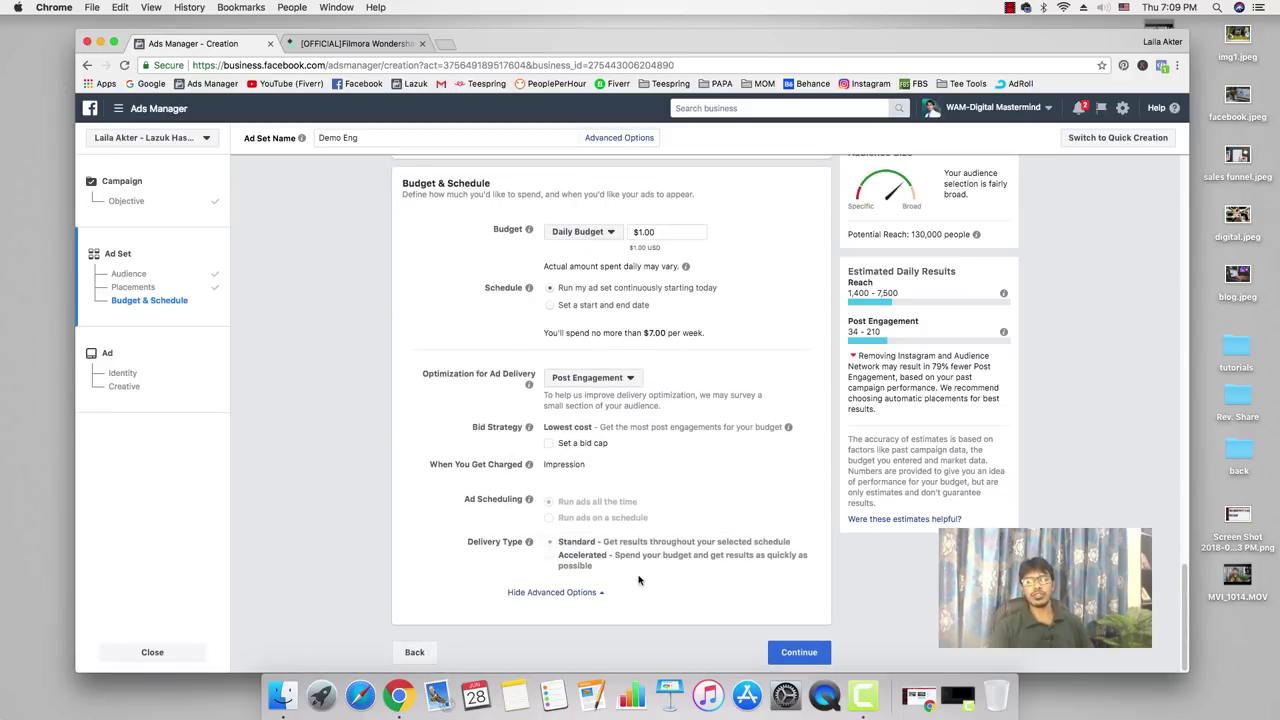
mouse_move(576, 572)
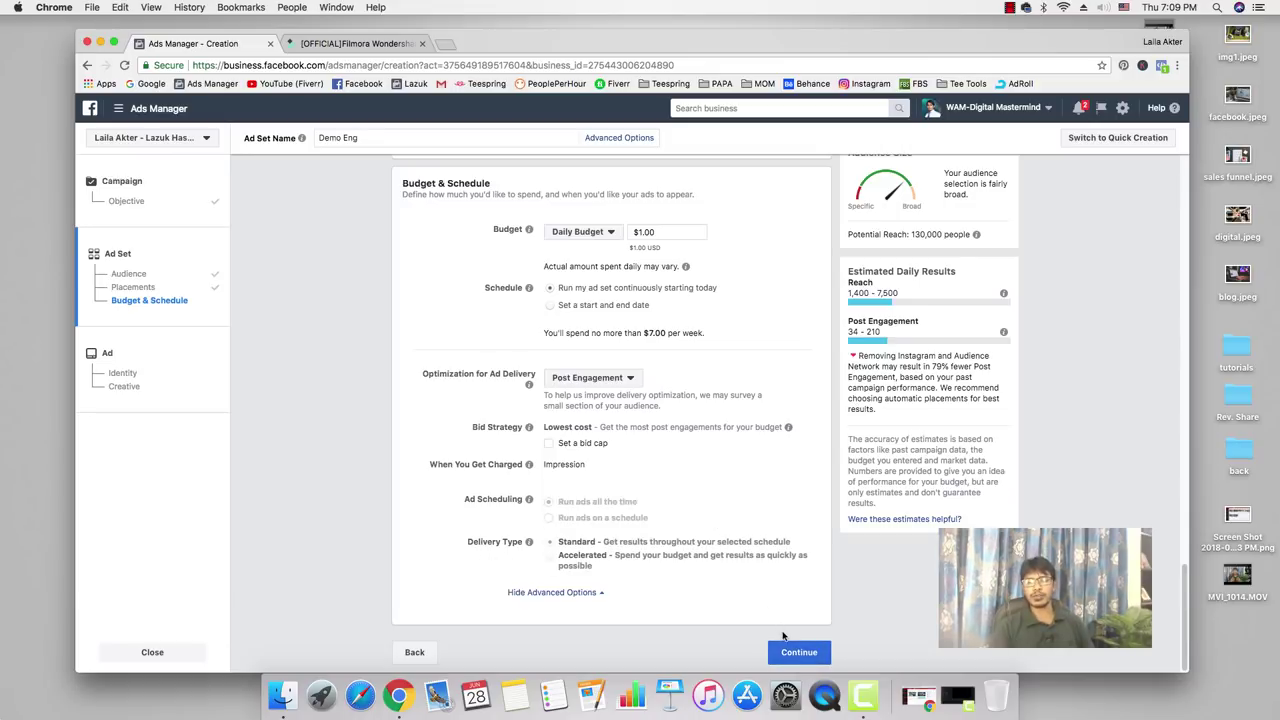
left_click(807, 656)
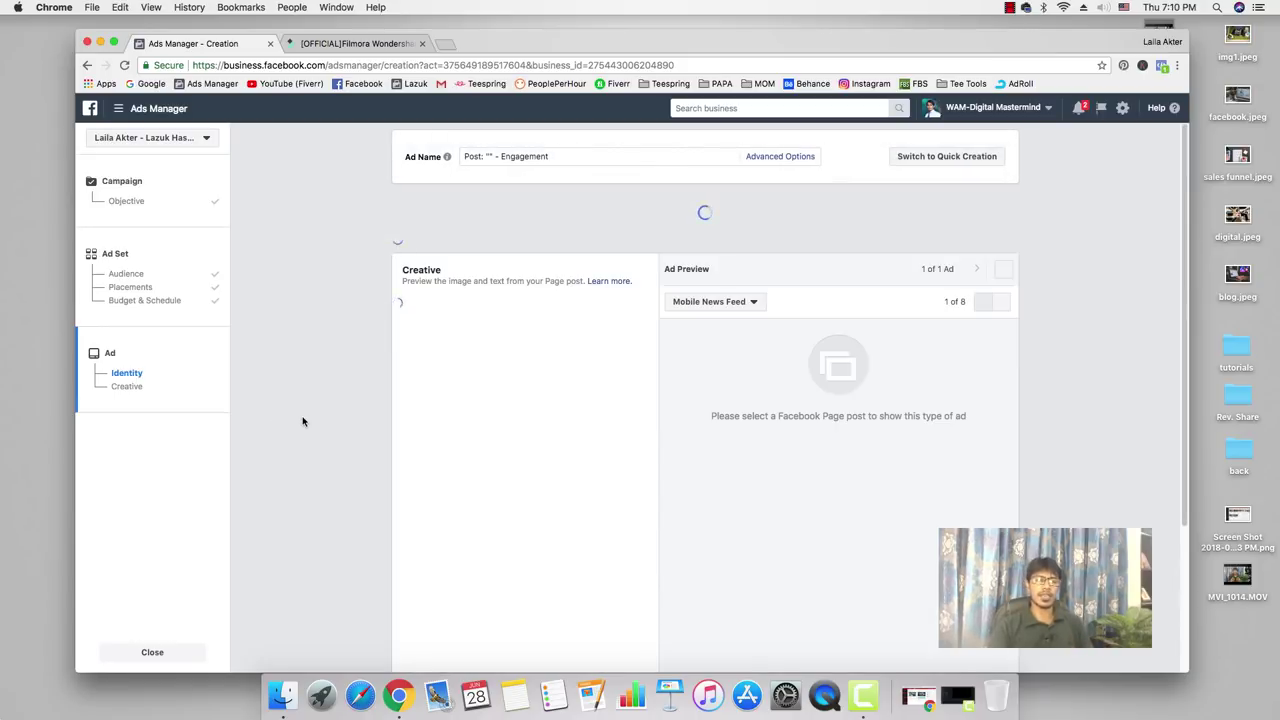
Review the ad's identity section for using an existing post and select the business's Facebook Page.
scroll(306, 420, "down", 2)
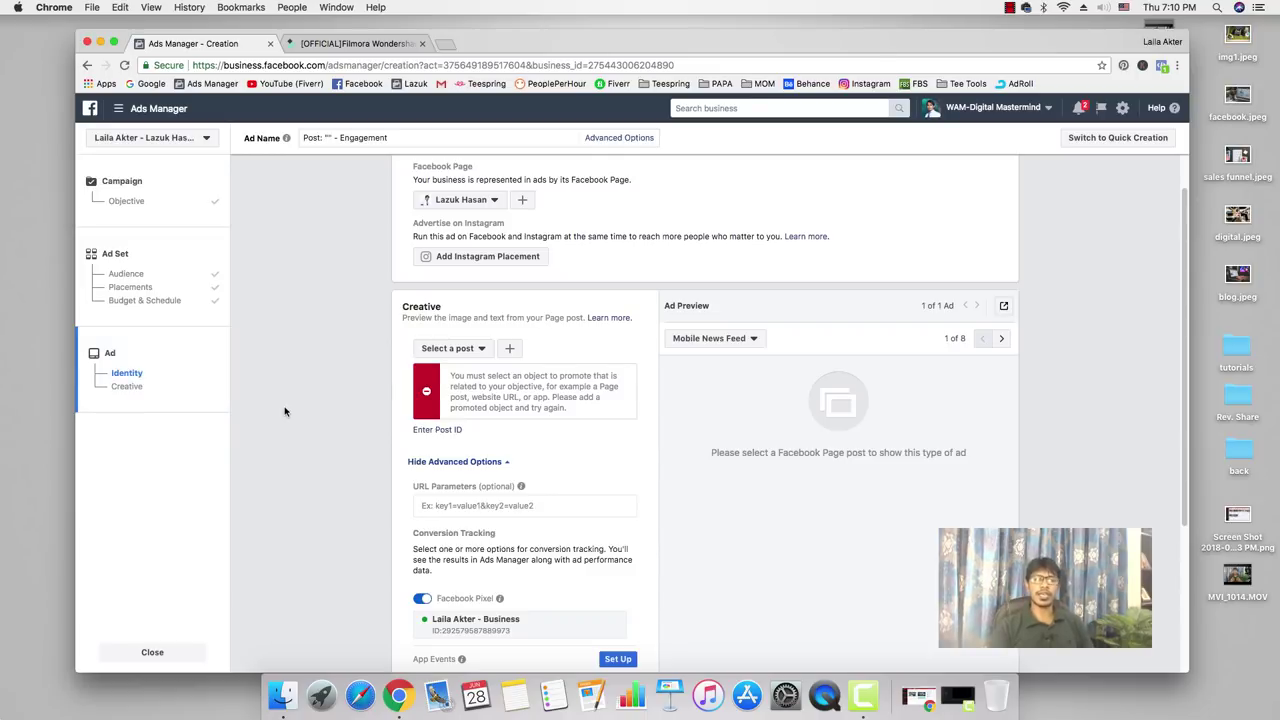
scroll(284, 411, "up", 2)
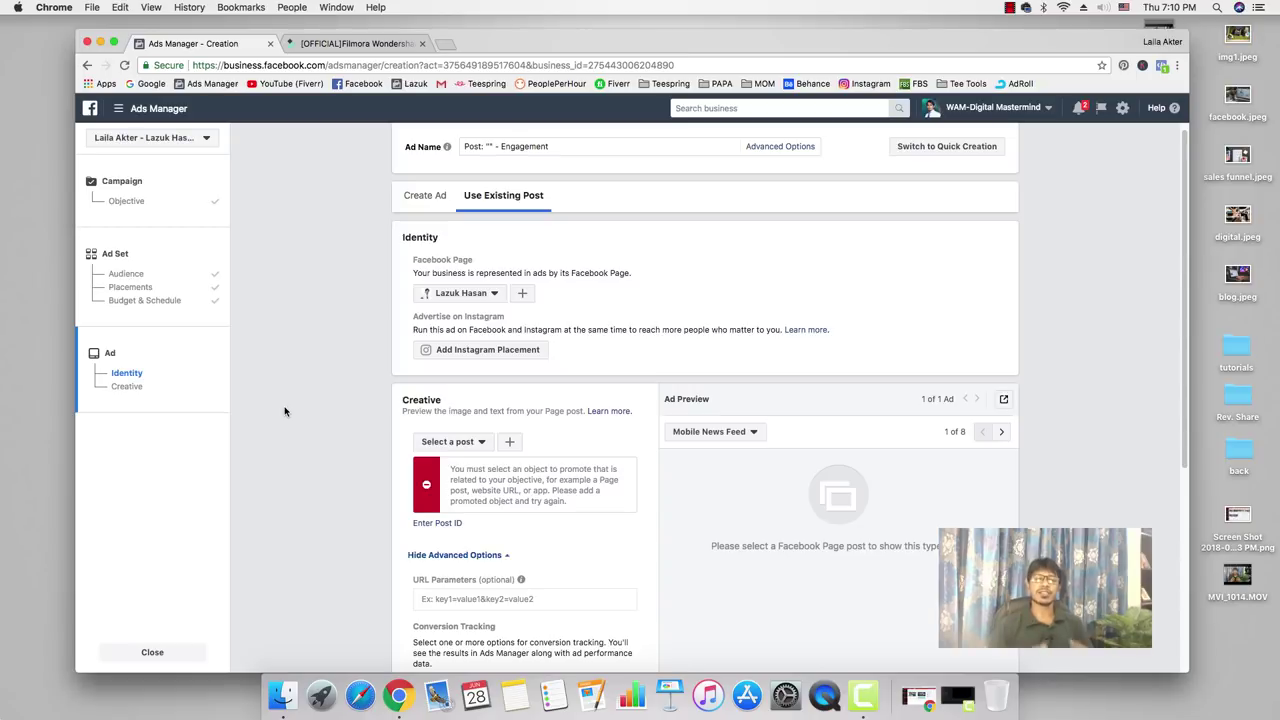
scroll(289, 413, "down", 1)
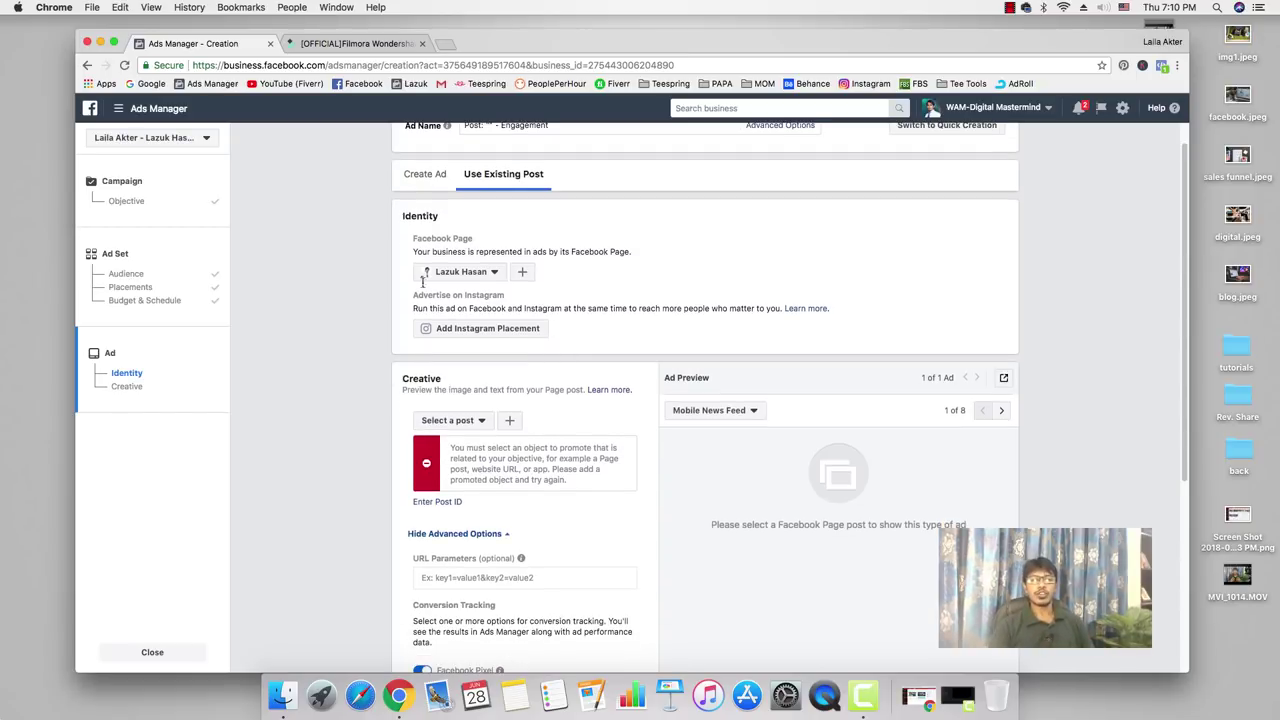
left_click(478, 272)
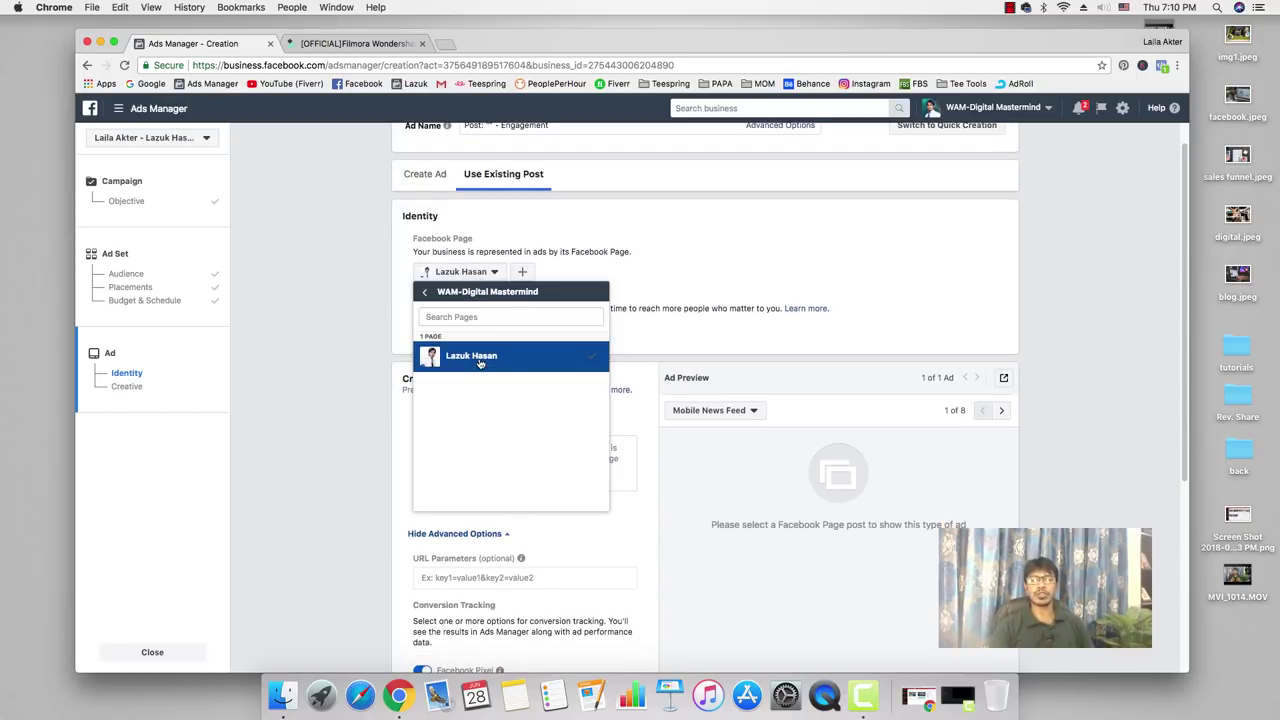
left_click(479, 360)
scroll(345, 300, "down", 1)
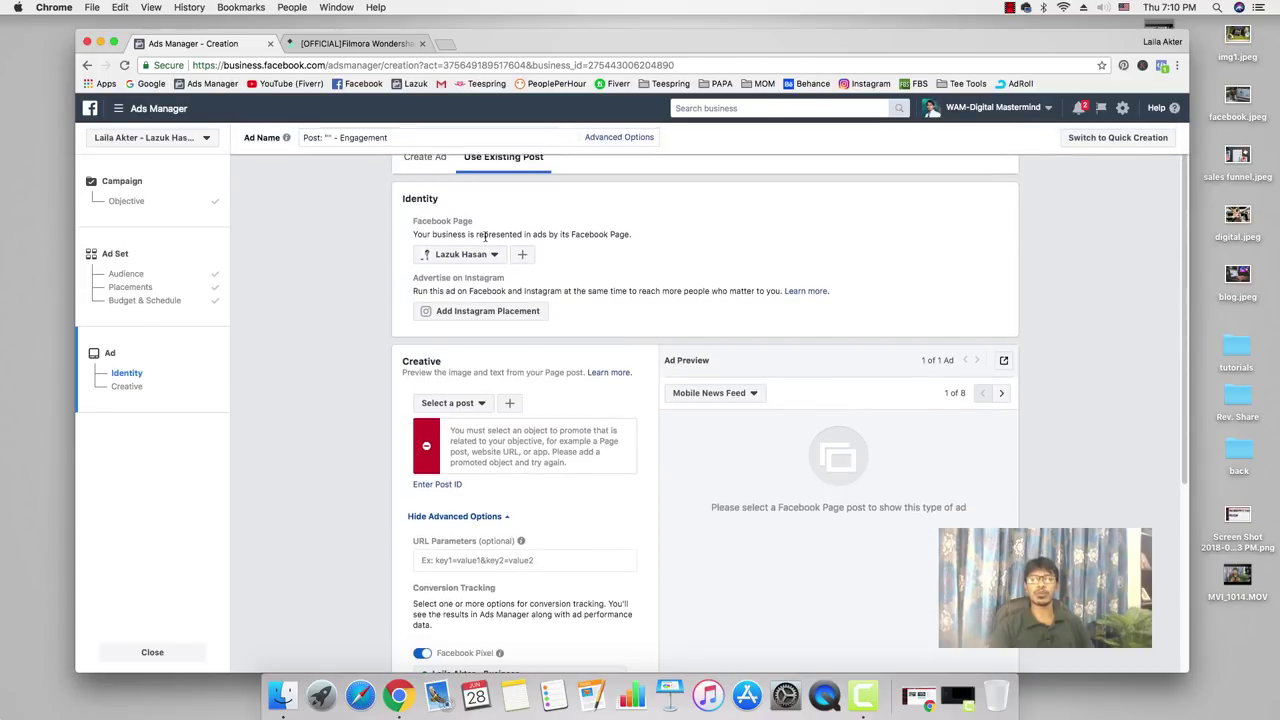
Try the "This post for myself..." post as the ad creative, and switch to the post "Expecting a wonderful match today...".
scroll(480, 260, "down", 3)
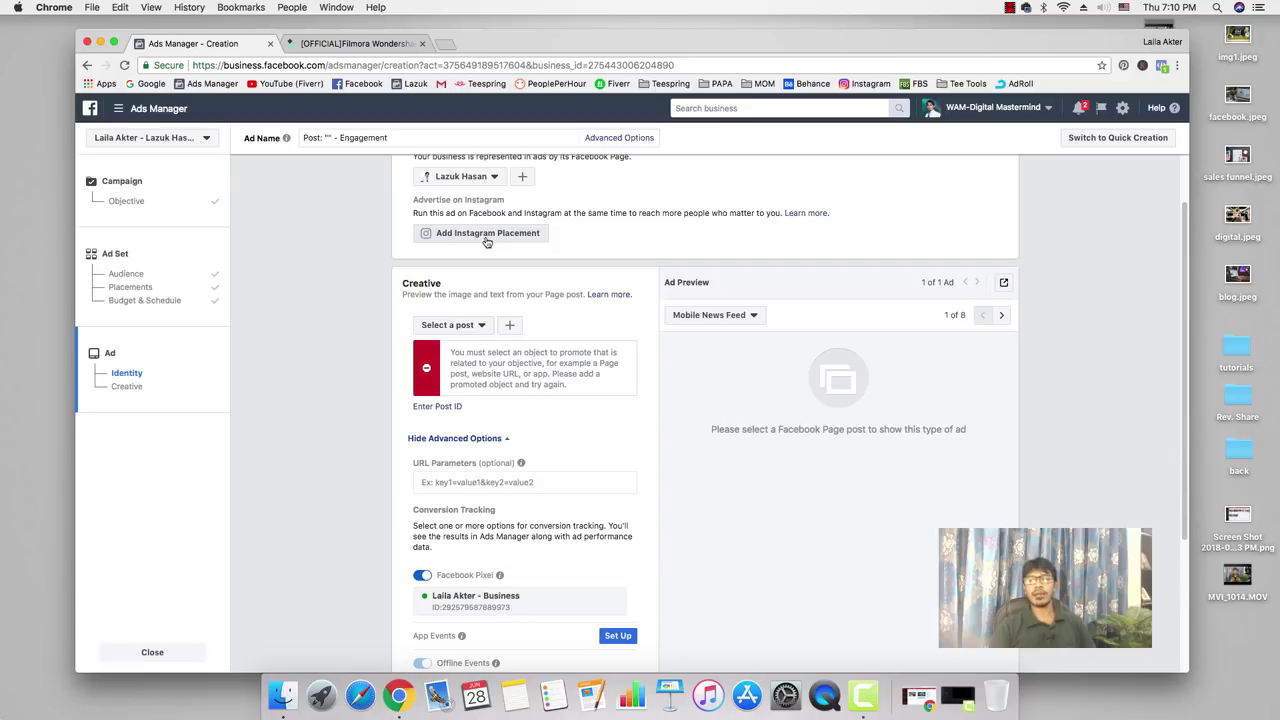
scroll(424, 260, "down", 3)
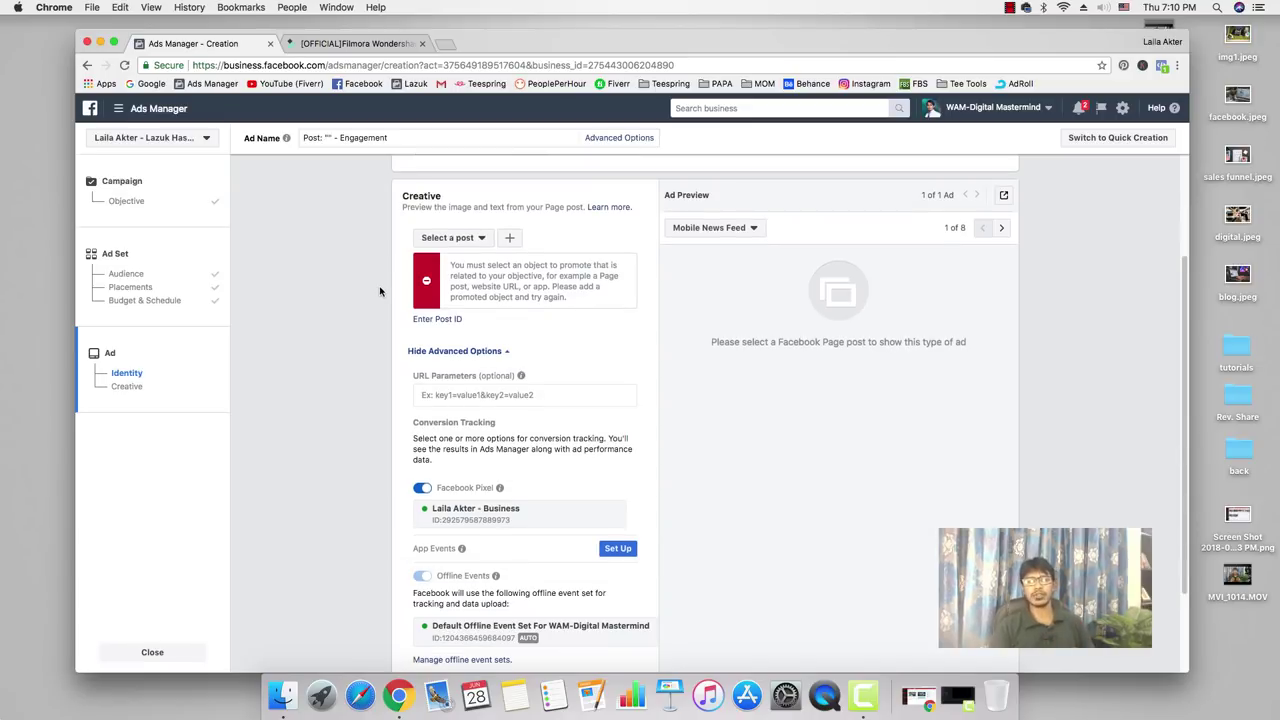
left_click(463, 240)
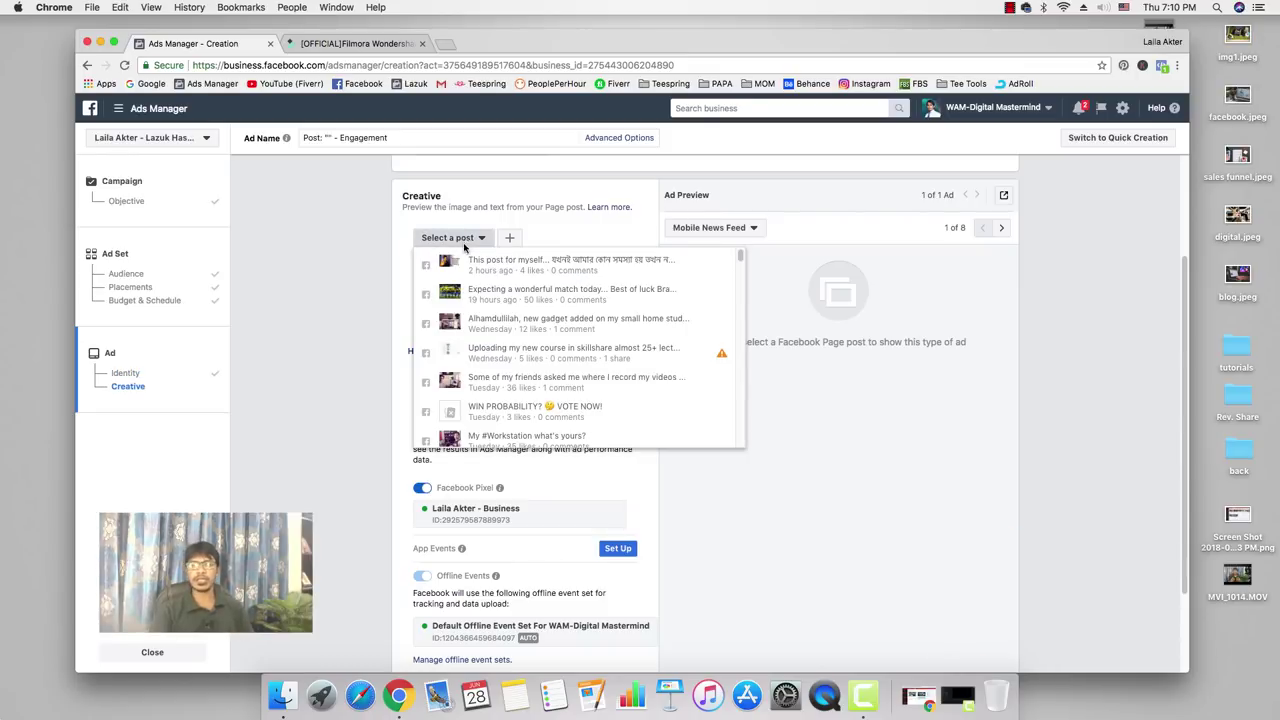
left_click(566, 277)
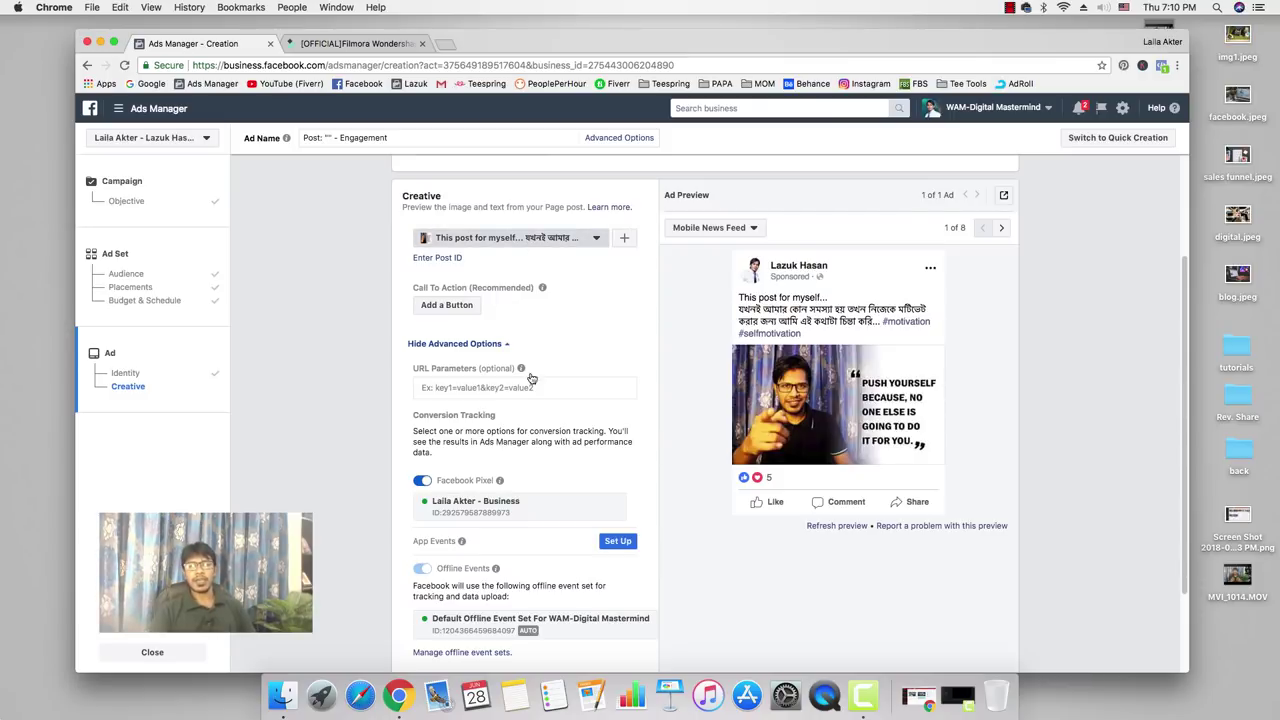
left_click(515, 238)
left_click(510, 302)
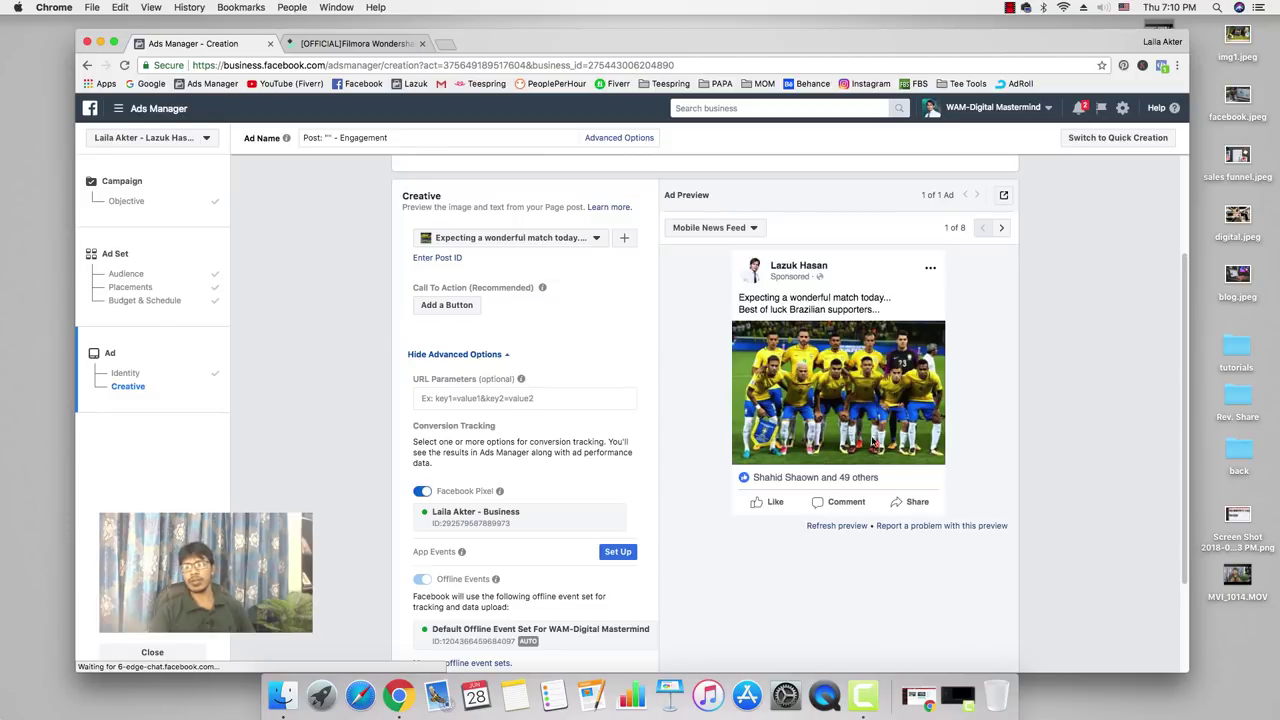
Preview the ad as it appears in the Desktop News Feed placement.
left_click(708, 228)
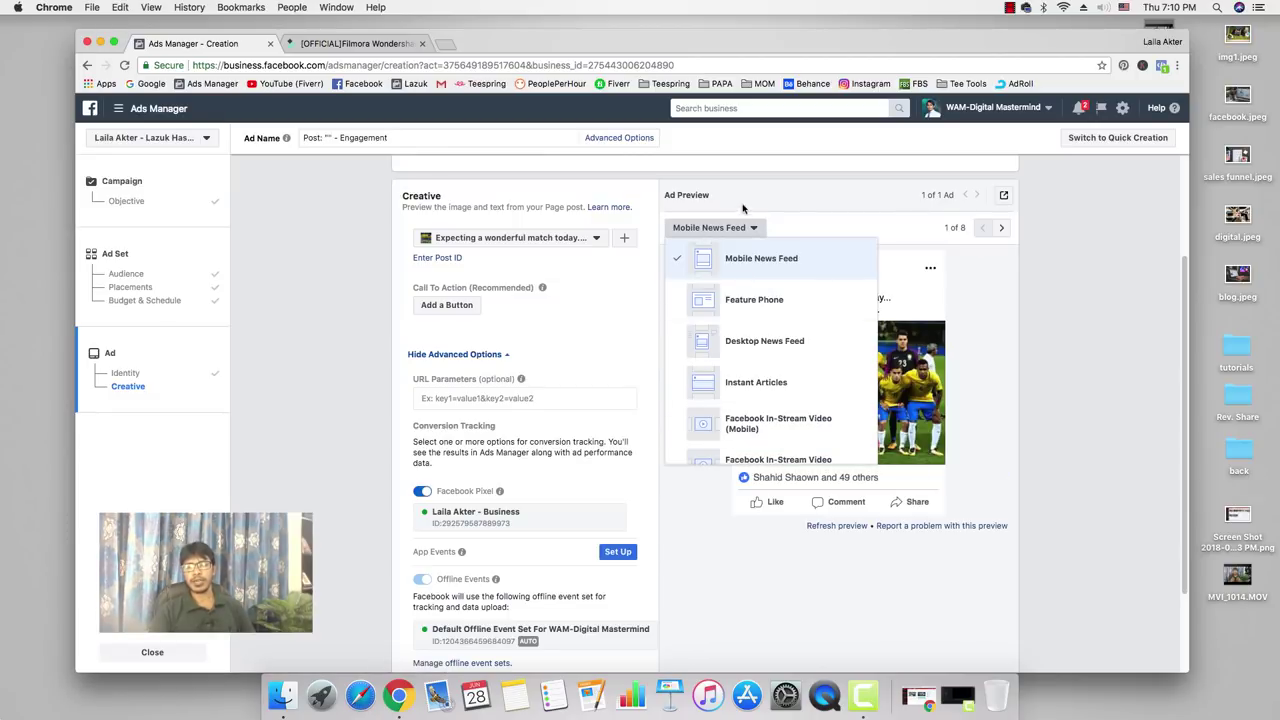
left_click(745, 343)
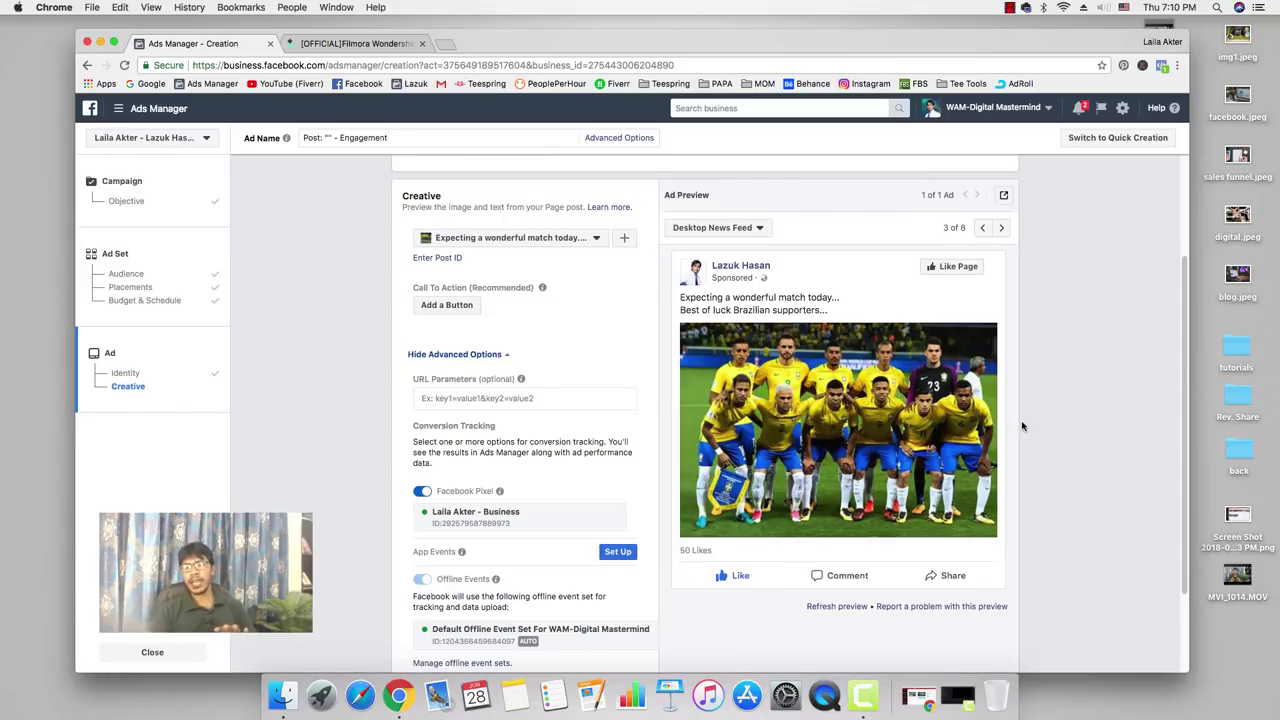
scroll(838, 392, "down", 1)
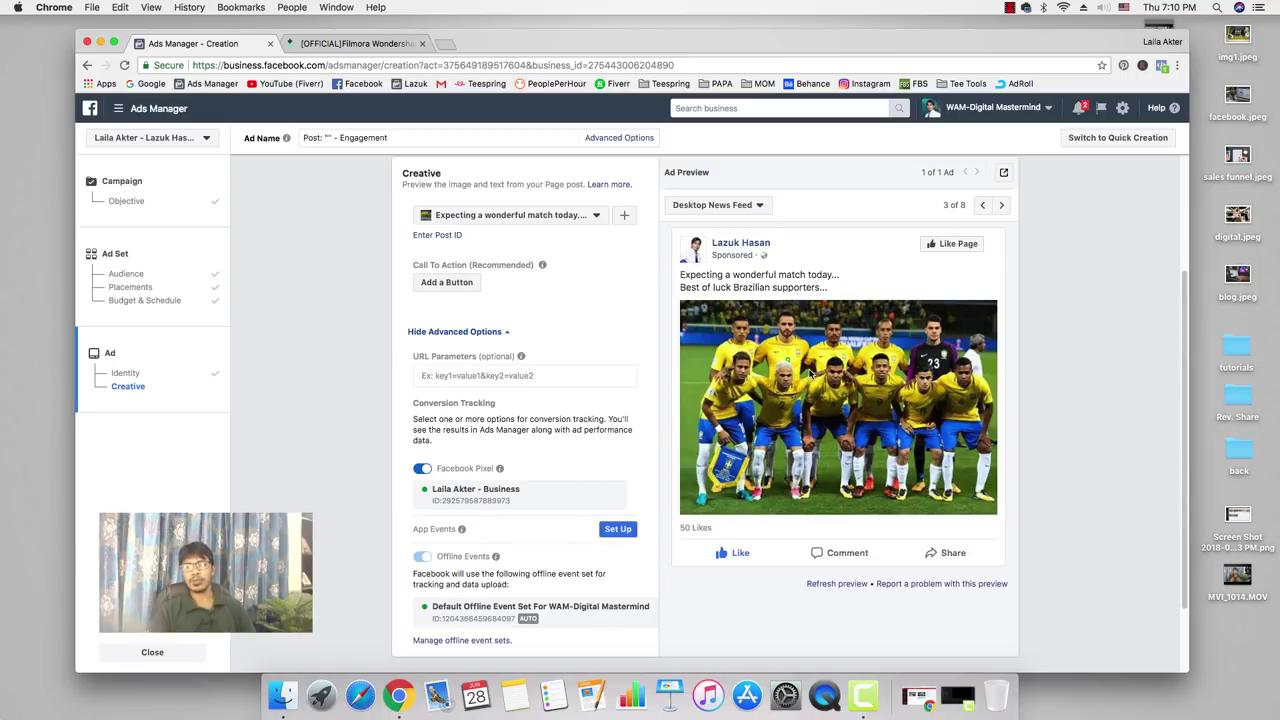
Add a Send Message call-to-action button to the selected post and update the post.
scroll(405, 293, "up", 1)
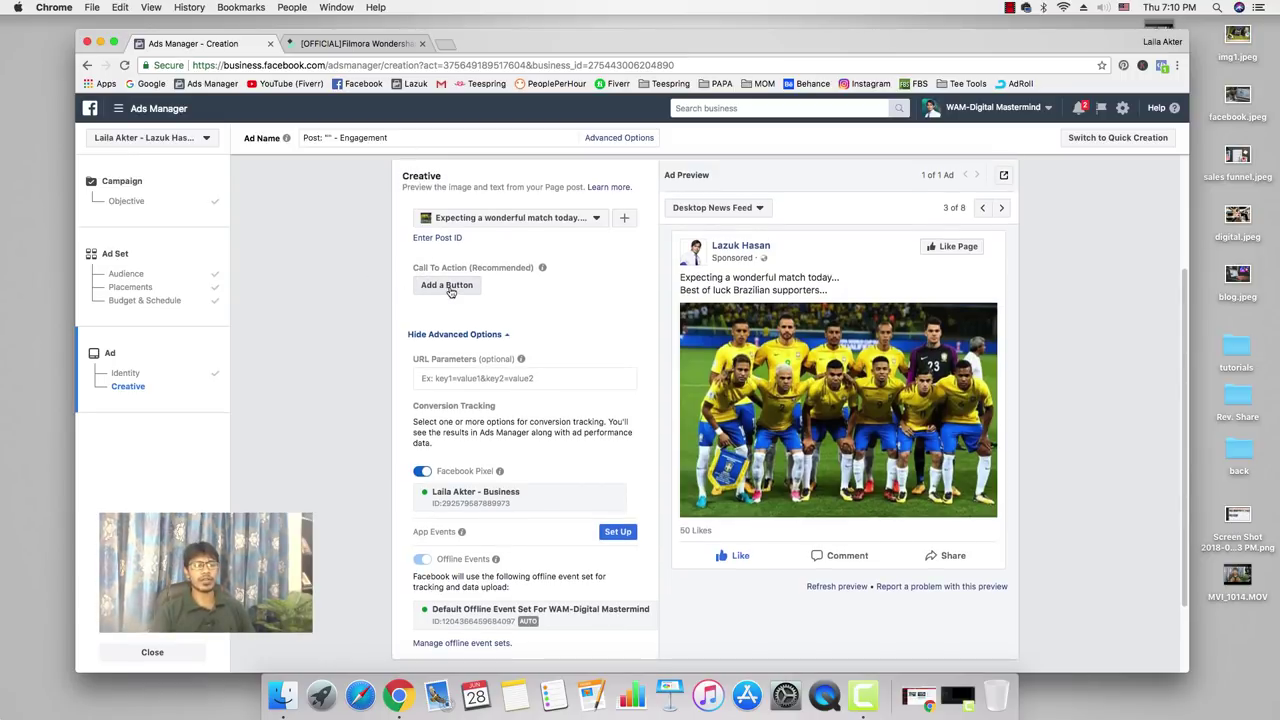
left_click(450, 289)
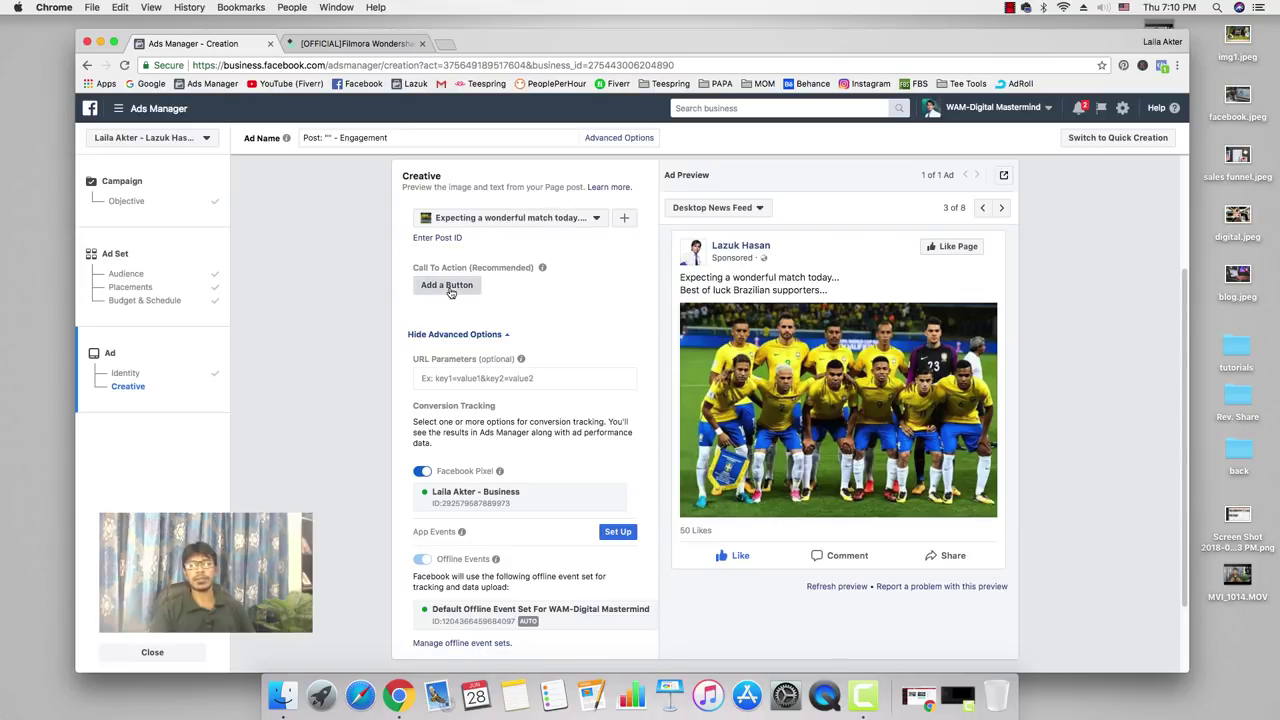
left_click(729, 421)
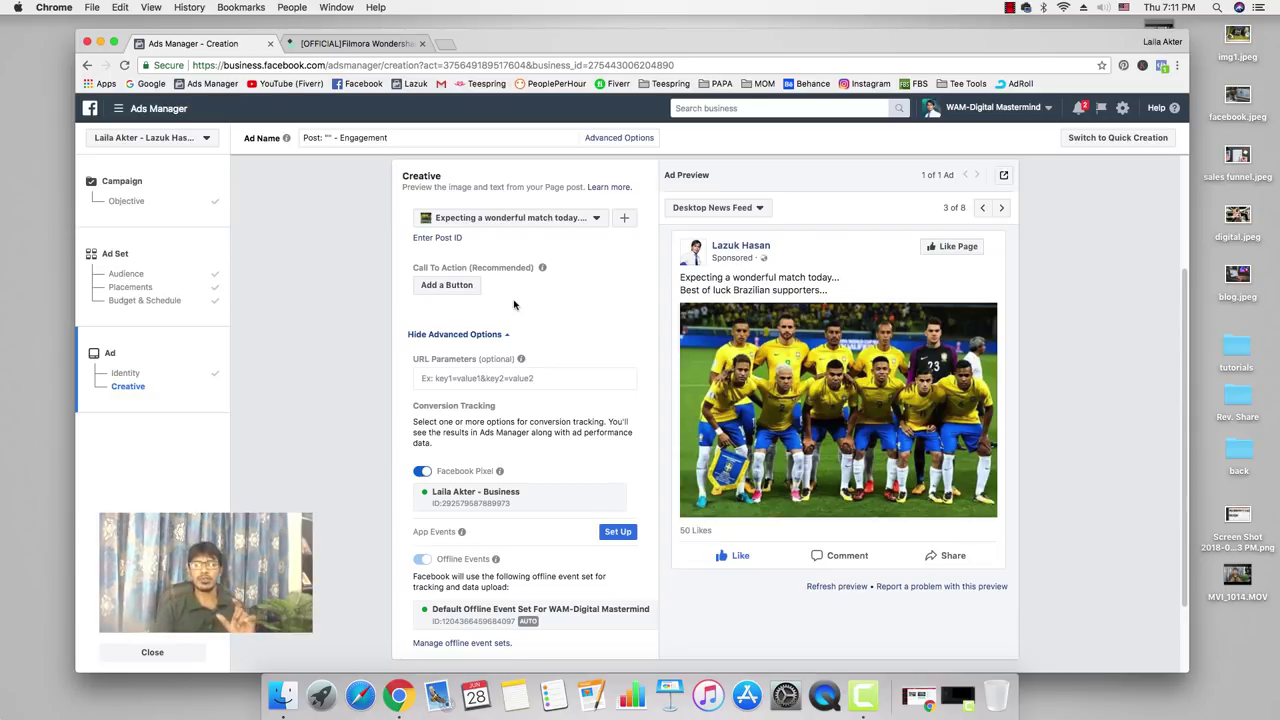
left_click(439, 289)
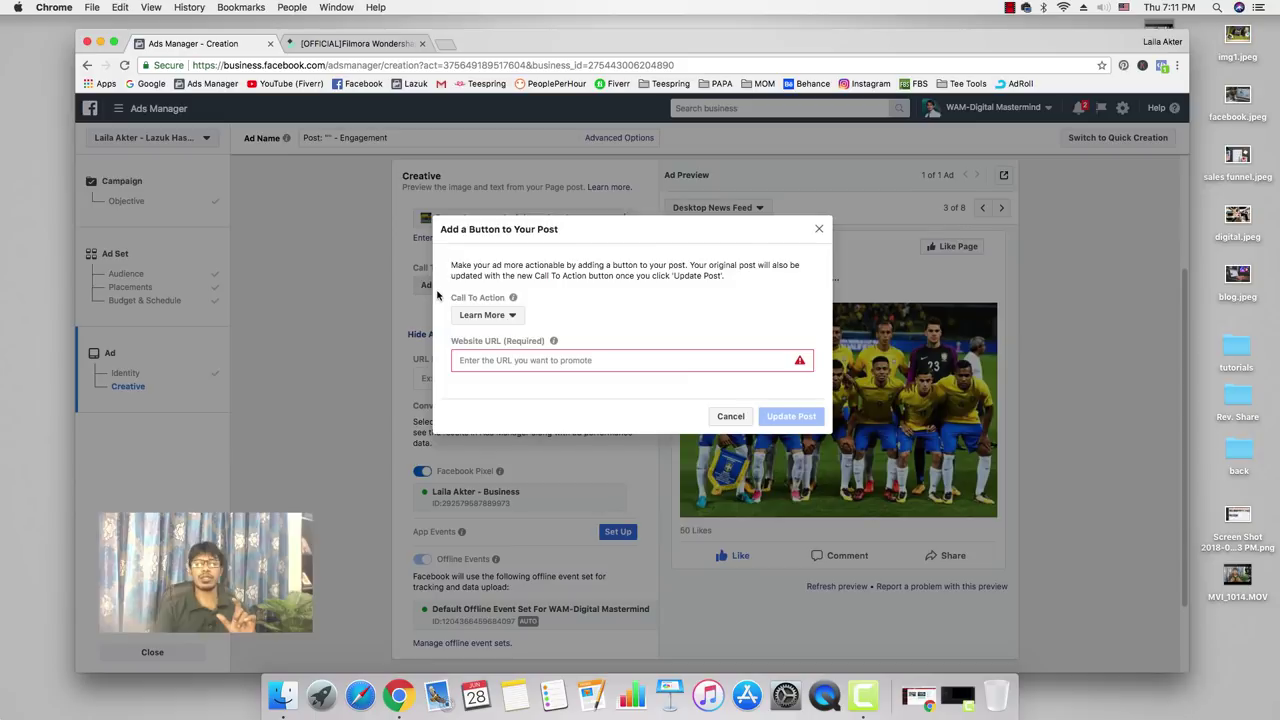
left_click(494, 316)
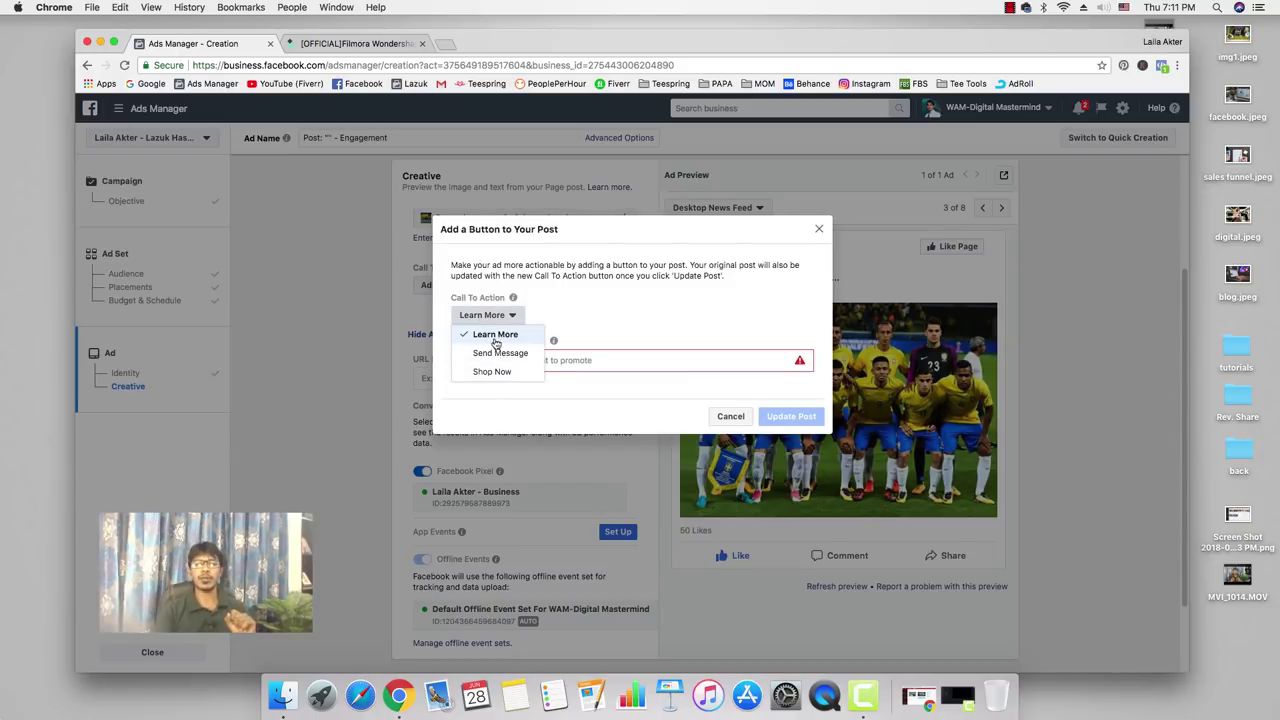
left_click(500, 354)
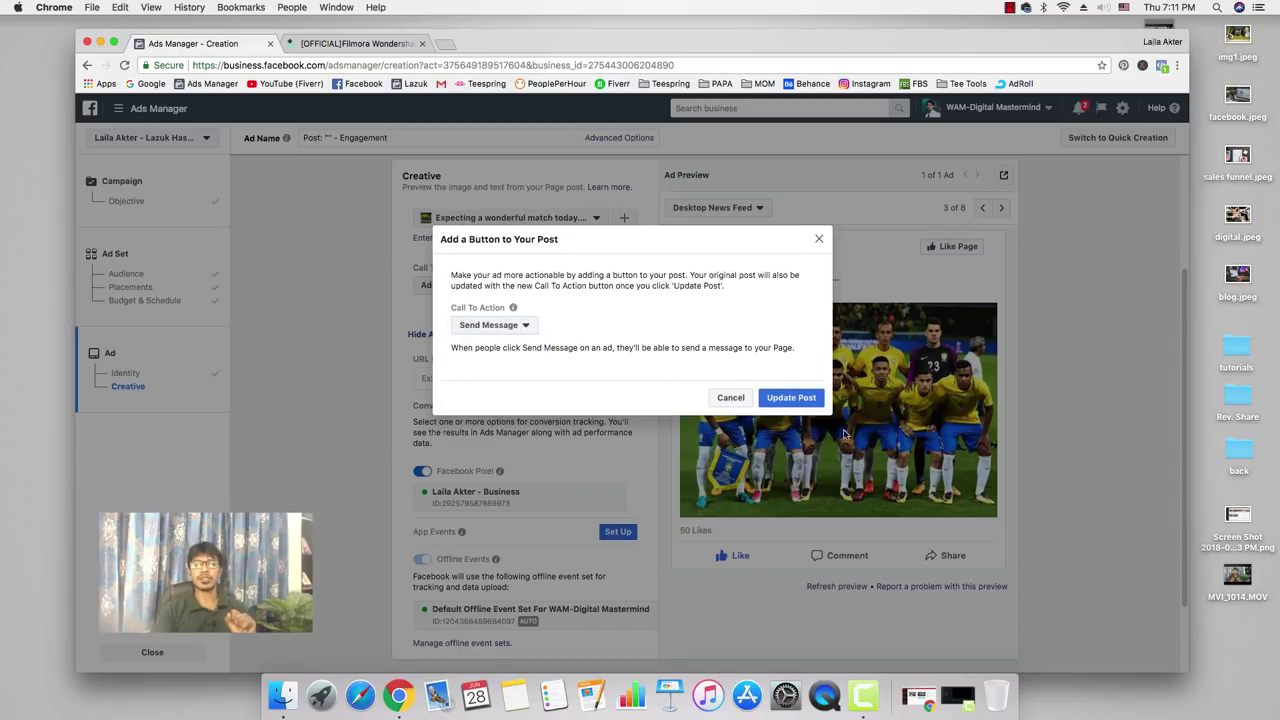
left_click(800, 401)
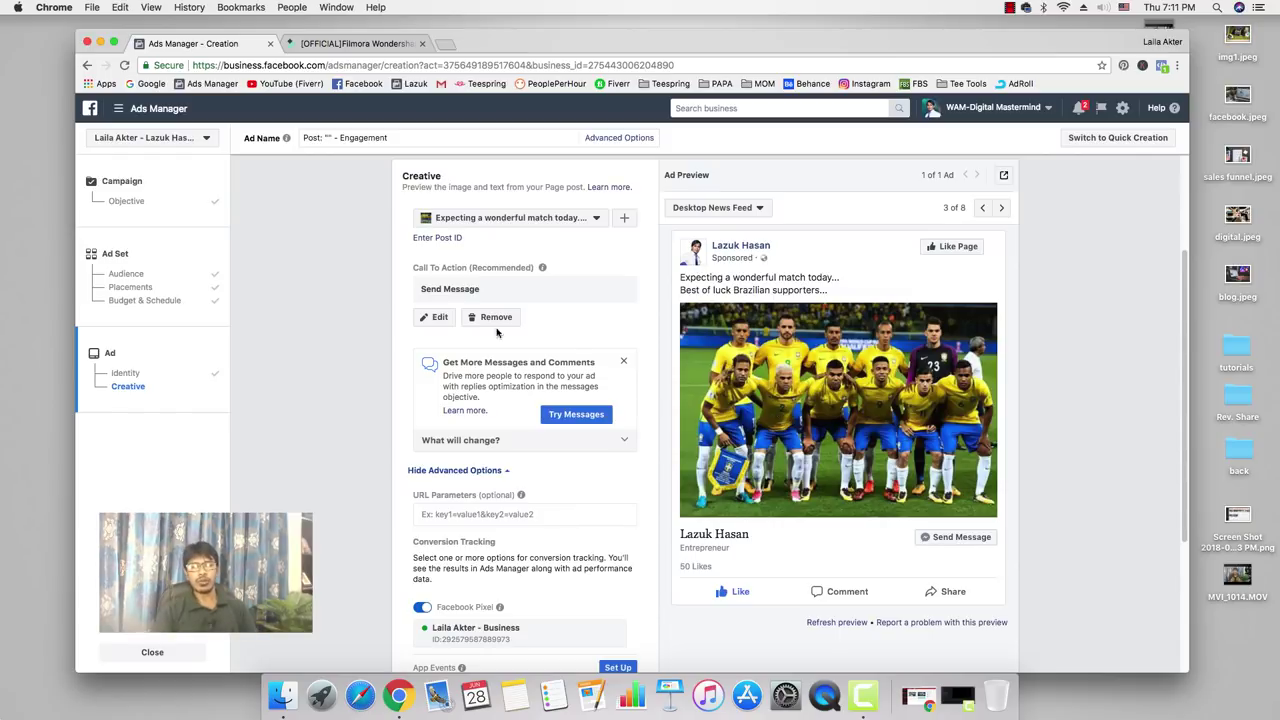
Examine the ad's conversion tracking settings, including the Facebook Pixel and offline events.
scroll(470, 350, "down", 5)
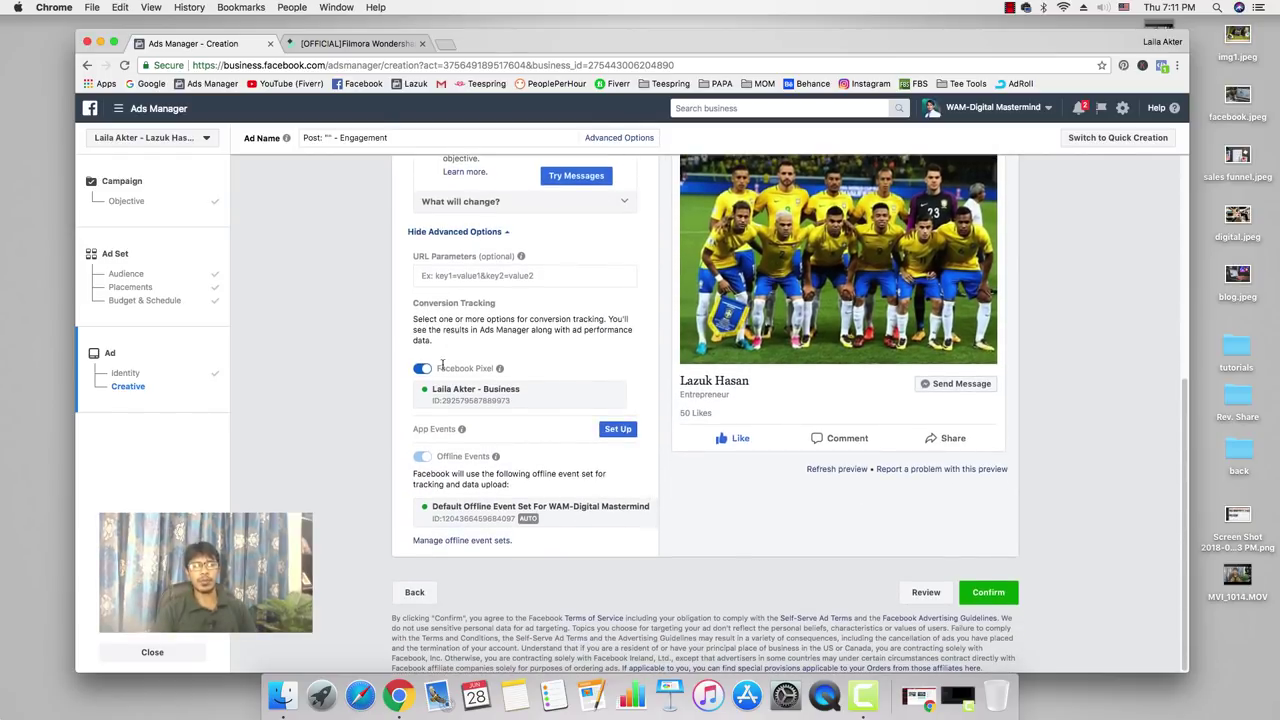
left_click_drag(493, 368, 469, 369)
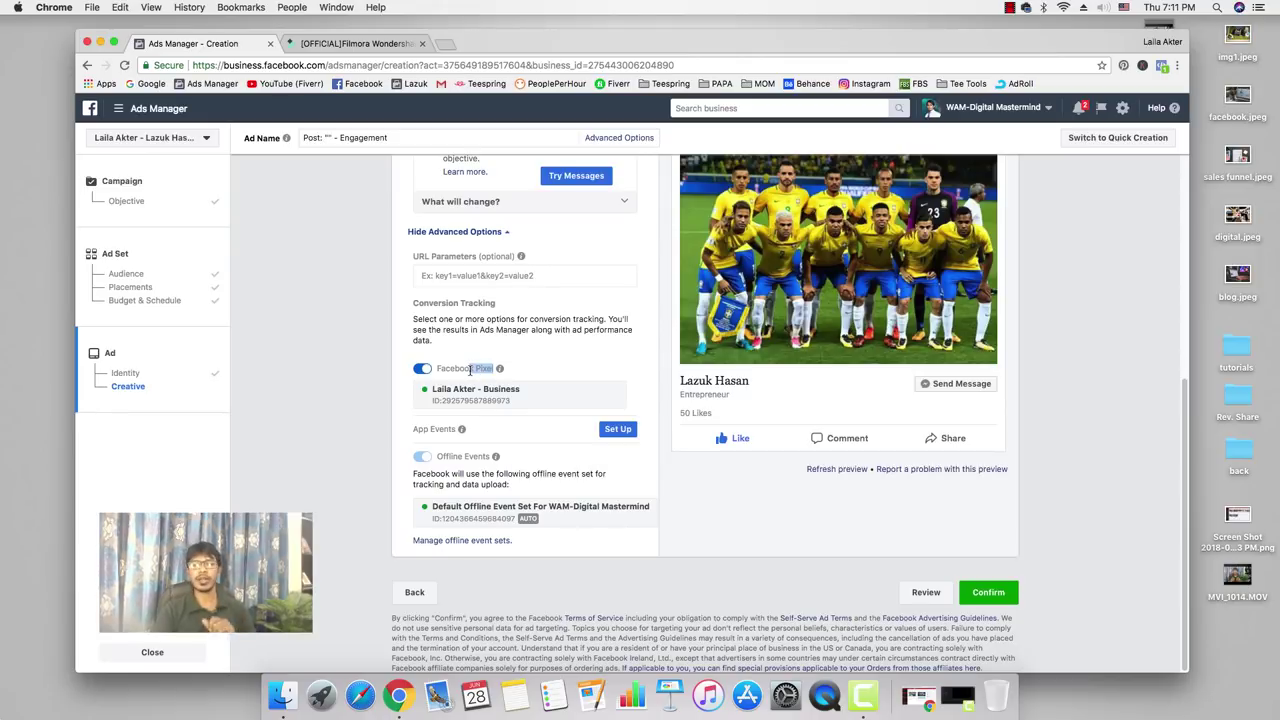
left_click(528, 374)
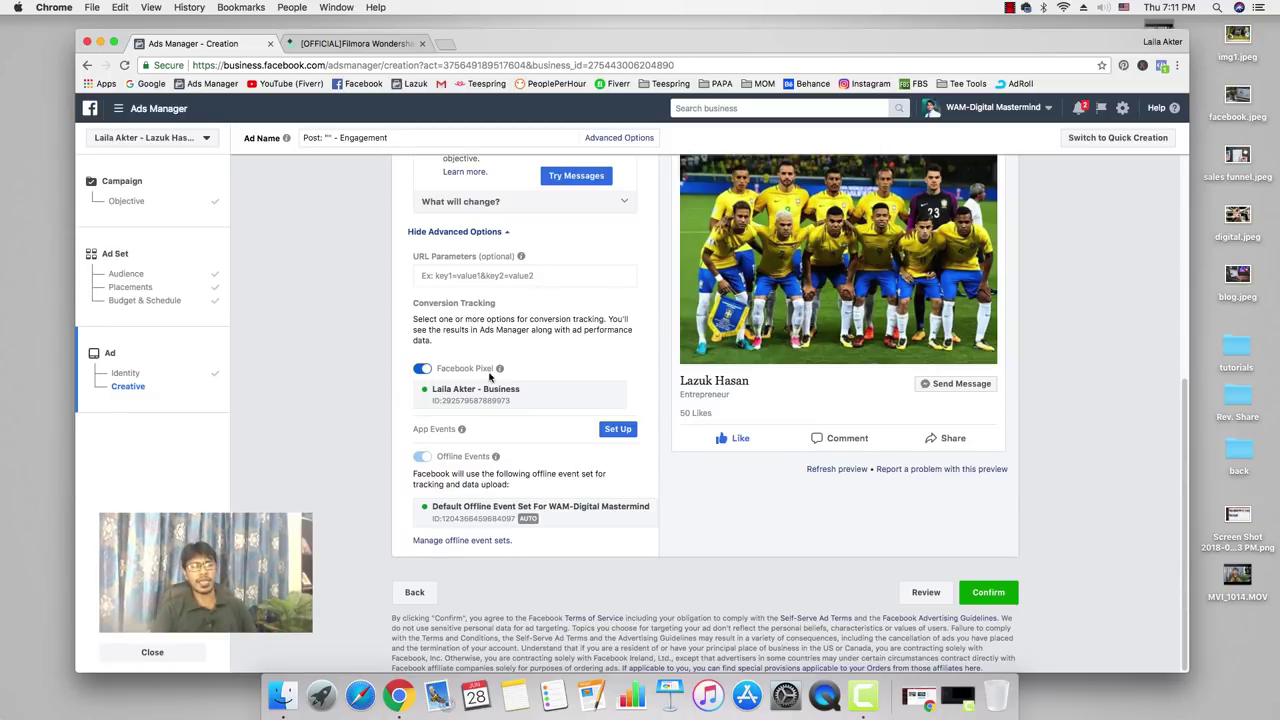
scroll(656, 561, "up", 1)
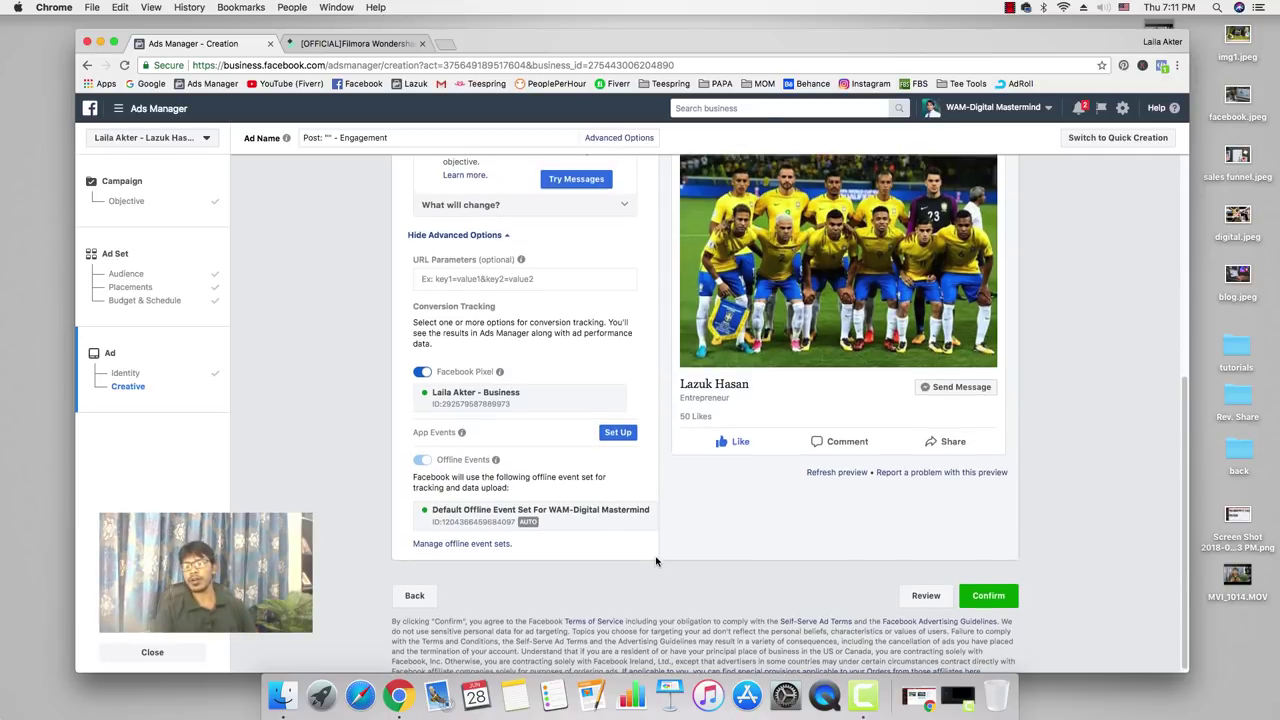